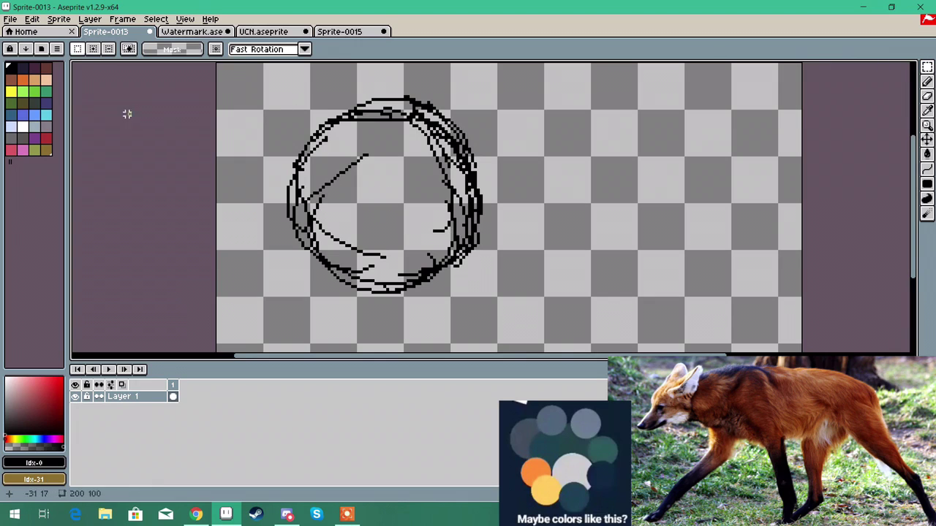
Step: Select the sketched head circle and move it towards the centre of the canvas
left_click_drag(236, 67, 560, 319)
left_click_drag(420, 258, 575, 267)
left_click(873, 178)
Step: Draw vertical and slanted horizontal face guidelines across the head circle with the Pencil tool
left_click(927, 81)
left_click_drag(528, 130, 511, 219)
left_click_drag(528, 176, 543, 286)
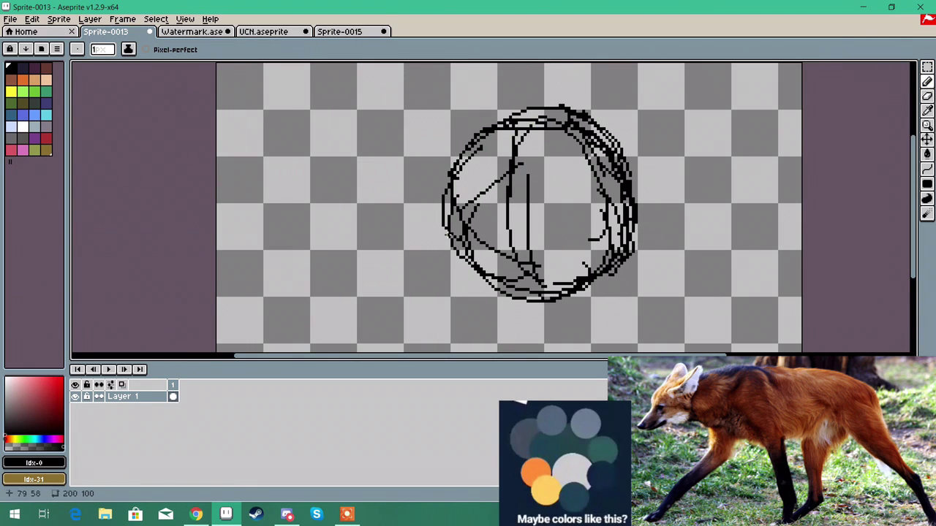
left_click_drag(467, 244, 629, 196)
Step: Sketch the muzzle and jaw on the head's left side, the cheek fur on its right side and the nose lines
mouse_move(450, 182)
left_mouse_down()
mouse_move(422, 233)
mouse_move(437, 288)
left_mouse_up()
left_click_drag(411, 255, 506, 317)
left_click_drag(483, 317, 547, 302)
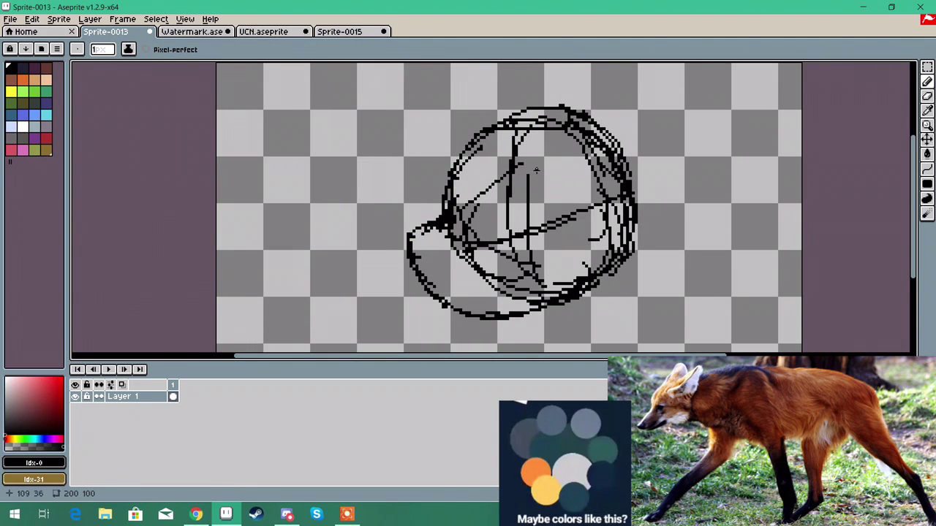
left_click_drag(633, 185, 667, 212)
mouse_move(667, 220)
left_mouse_down()
mouse_move(651, 254)
mouse_move(598, 285)
left_mouse_up()
left_click_drag(423, 240, 497, 234)
left_click_drag(428, 247, 483, 250)
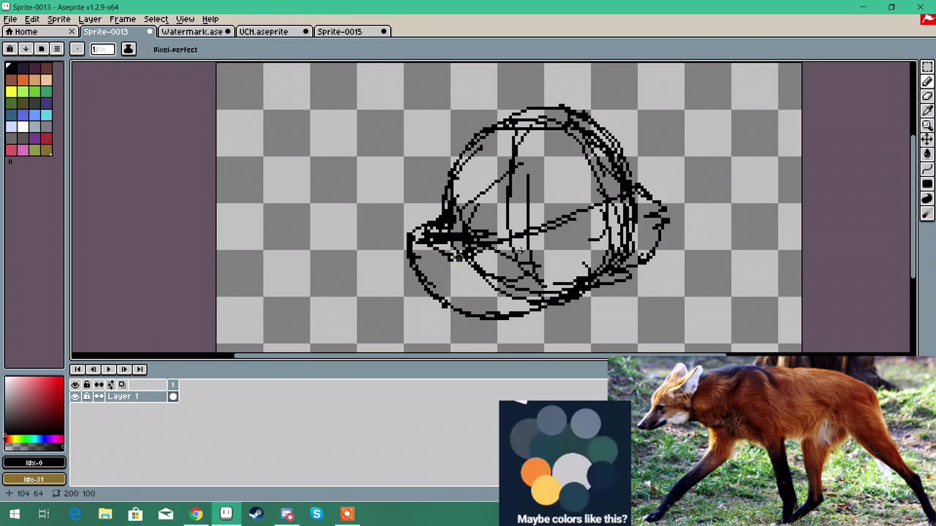
Step: Select the whole head sketch with a rectangular marquee and shift it slightly to the left
left_click_drag(914, 195, 918, 188)
left_click(927, 66)
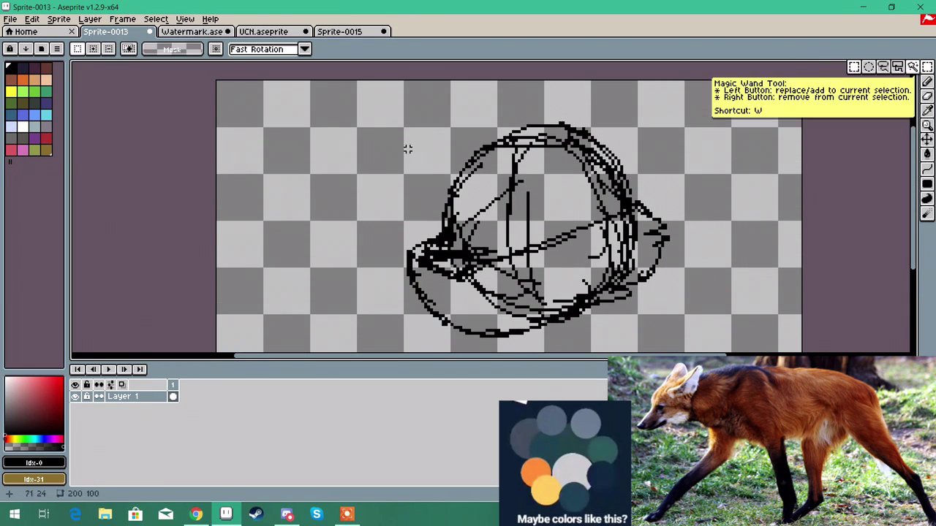
left_click_drag(340, 107, 700, 351)
left_click_drag(550, 185, 538, 204)
left_click(804, 157)
Step: Erase the rough lines around the muzzle and redraw the snout bridge and mouth line
left_click(927, 96)
left_click_drag(433, 234, 516, 271)
left_click(927, 82)
mouse_move(403, 210)
left_mouse_down()
mouse_move(426, 209)
mouse_move(456, 264)
left_mouse_up()
mouse_move(453, 257)
left_mouse_down()
mouse_move(536, 253)
mouse_move(512, 259)
left_mouse_up()
Step: Sketch the right ear above the head with a pointed tip, inner fur lines and a reinforced outer edge
left_click_drag(916, 227, 915, 194)
left_click_drag(640, 128, 618, 193)
left_click_drag(538, 122, 626, 73)
left_click_drag(634, 70, 636, 165)
mouse_move(636, 170)
left_mouse_down()
mouse_move(642, 175)
mouse_move(621, 194)
left_mouse_up()
left_click_drag(614, 82, 602, 119)
left_click_drag(591, 128, 601, 152)
left_click_drag(915, 192, 915, 171)
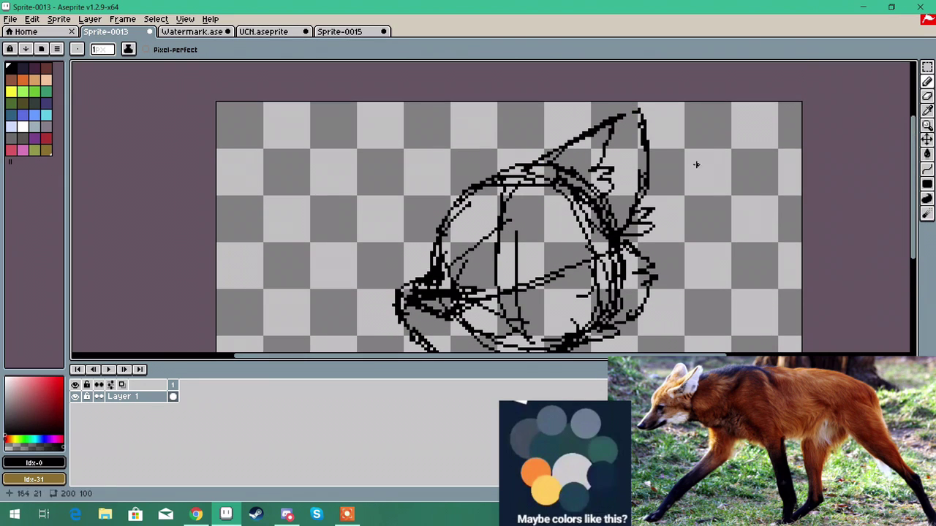
left_click_drag(621, 114, 631, 104)
left_click_drag(647, 123, 650, 167)
left_click_drag(649, 154, 642, 188)
Step: Sketch the pointed left ear rising from the upper left of the head
left_click_drag(437, 223, 508, 131)
left_click_drag(481, 149, 514, 112)
left_click_drag(519, 110, 547, 163)
left_click_drag(461, 166, 512, 110)
Step: Extend the canvas upward by adding a 100 px top border
left_click(58, 21)
left_click(87, 84)
left_click(271, 247)
type("100")
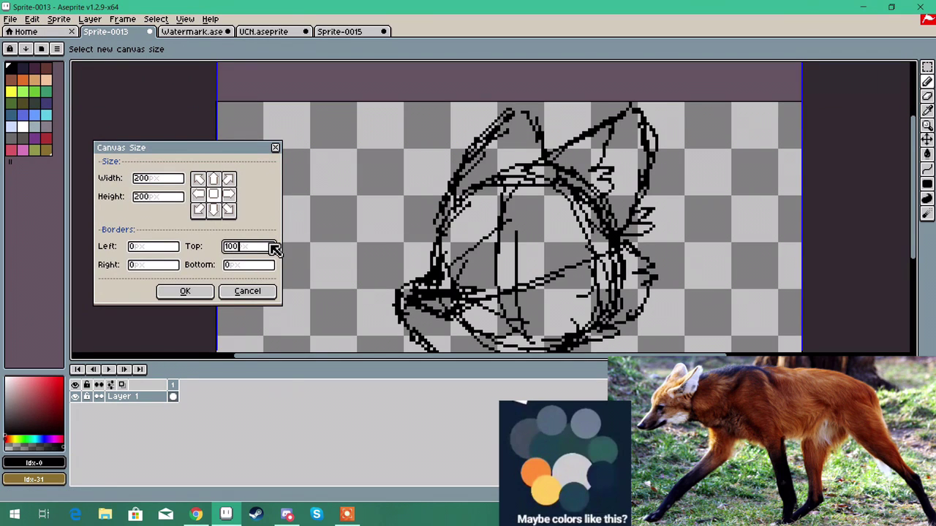
left_click(201, 288)
Step: Rework the left ear with a taller tip and darker outer edge, undoing the stray stroke
left_click_drag(913, 182, 905, 293)
scroll(912, 277, "up", 2)
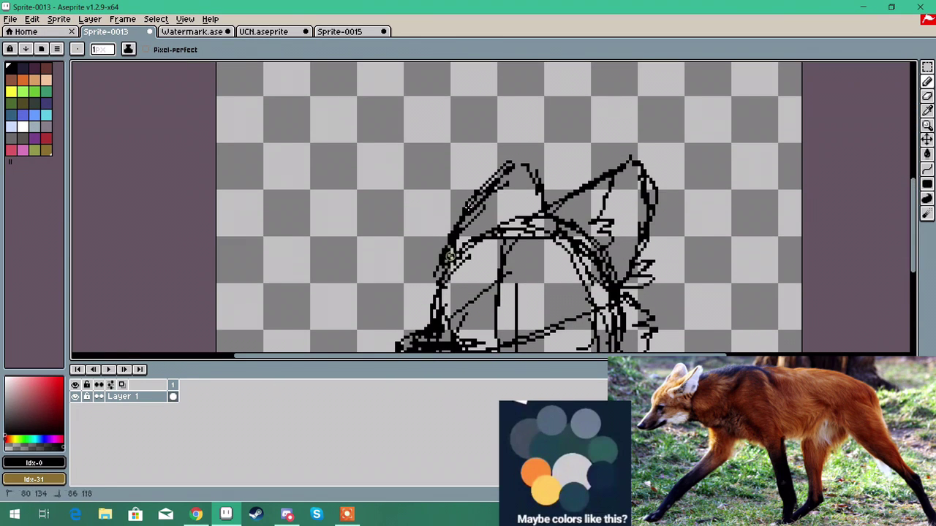
mouse_move(488, 190)
left_mouse_down()
mouse_move(516, 275)
mouse_move(554, 248)
left_mouse_up()
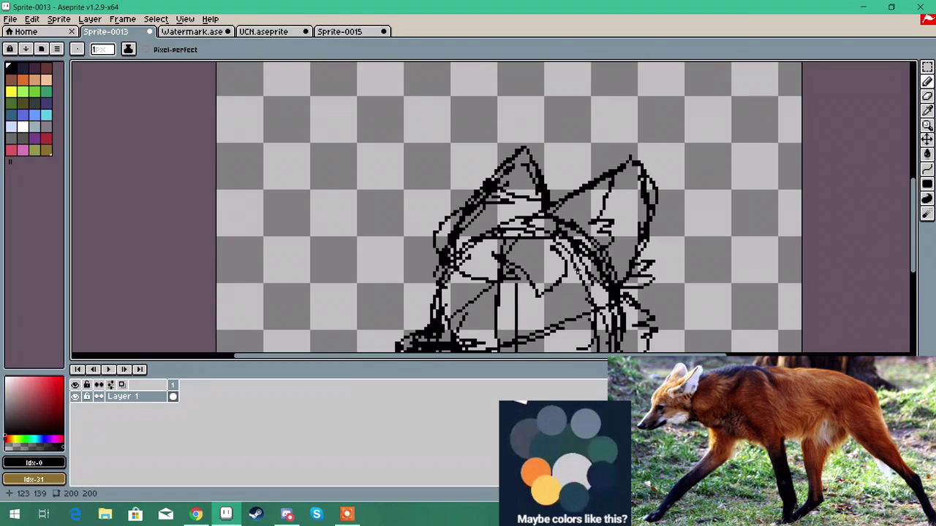
key("ctrl+z")
left_click_drag(543, 209, 453, 225)
Step: Select the whole head sketch and move it up and to the right on the canvas
left_click_drag(914, 219, 911, 260)
left_click(927, 66)
left_click_drag(751, 312, 310, 68)
left_click_drag(701, 308, 590, 174)
mouse_move(912, 236)
left_mouse_down()
mouse_move(913, 170)
mouse_move(912, 179)
left_mouse_up()
left_click_drag(563, 300, 682, 186)
left_click_drag(913, 201, 913, 172)
left_click_drag(580, 302, 648, 294)
left_click(863, 226)
left_click_drag(913, 180, 914, 266)
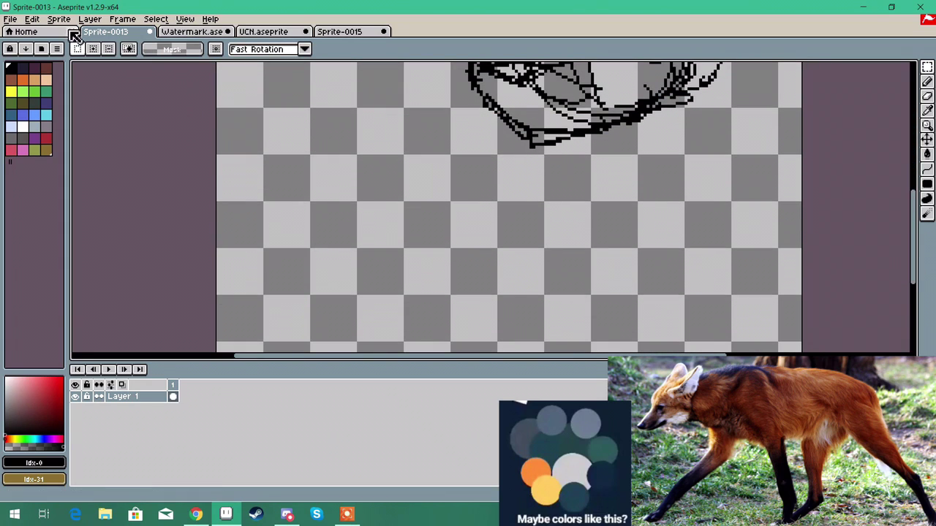
Step: Widen the canvas by adding a 100 px right border
left_click(59, 20)
left_click(85, 83)
double_click(160, 266)
type("100")
key("Return")
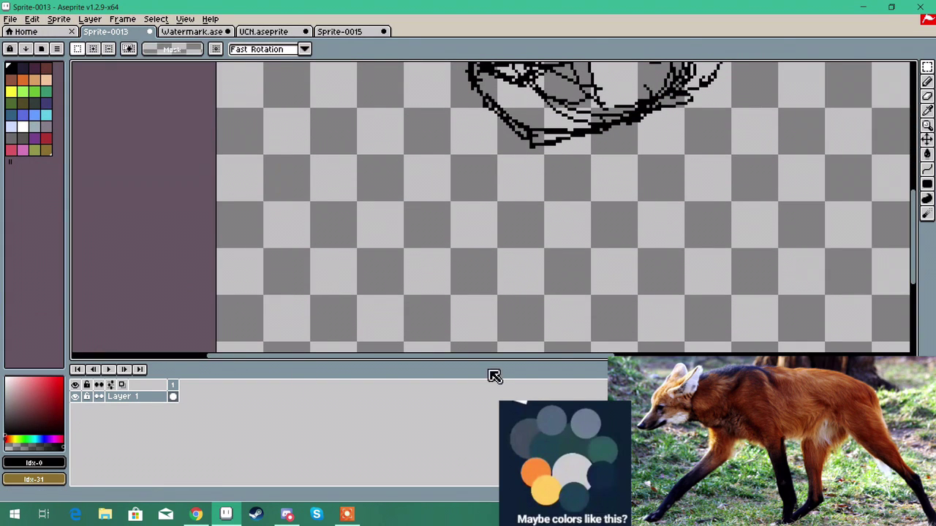
Step: Enlarge the canvas to 400 by 300 px by adding 100 px borders on the right and bottom
left_click_drag(471, 356, 578, 388)
scroll(460, 163, "down", 2)
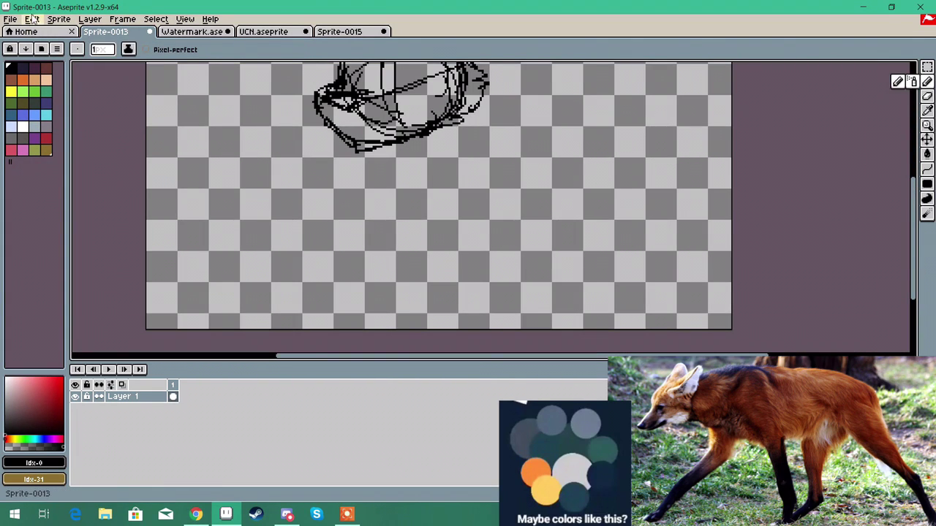
left_click(59, 18)
left_click(84, 81)
left_click(249, 265)
type("100")
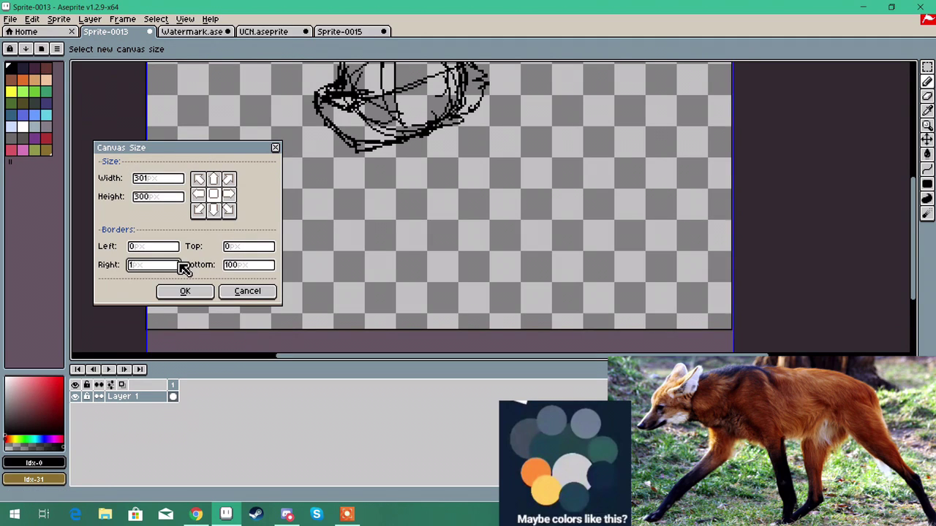
left_click(184, 291)
Step: Sketch a curved spine line below the head, with a chest circle and the neck lines joining it to the head
mouse_move(435, 132)
left_mouse_down()
mouse_move(409, 196)
mouse_move(580, 198)
left_mouse_up()
left_click_drag(537, 222, 634, 214)
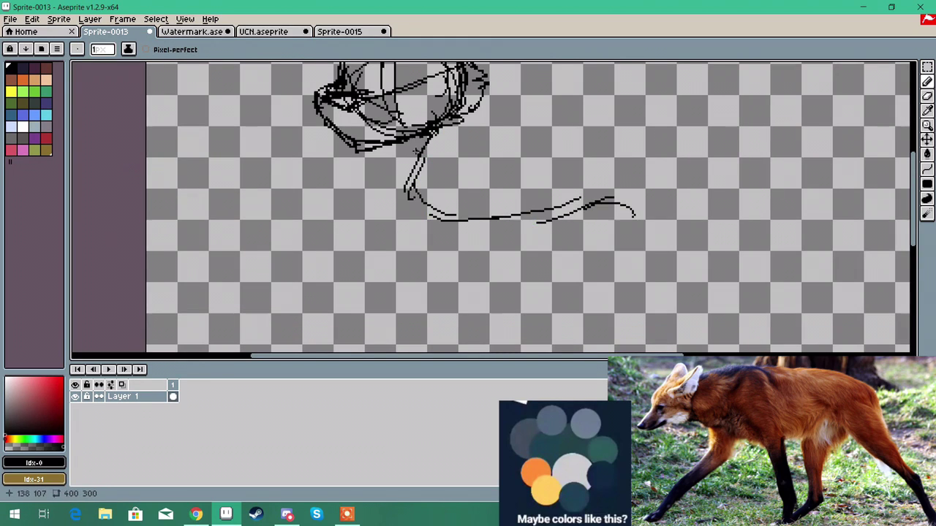
left_click_drag(468, 186, 435, 182)
left_click_drag(407, 135, 379, 199)
left_click_drag(459, 178, 452, 148)
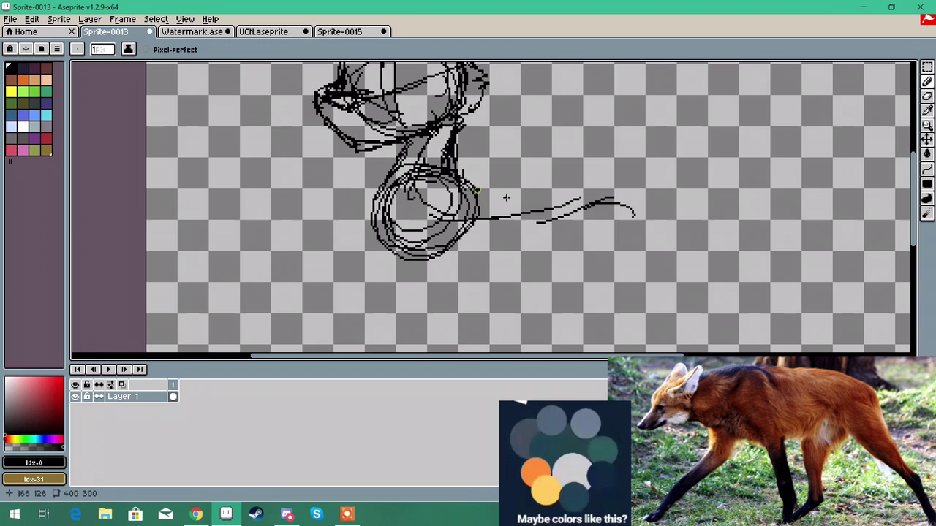
Step: Sketch a hip circle at the end of the spine and join it to the chest with back and belly lines
left_click_drag(601, 183, 569, 238)
left_click_drag(465, 181, 553, 158)
left_click_drag(537, 162, 600, 192)
mouse_move(378, 191)
left_mouse_down()
mouse_move(469, 264)
mouse_move(529, 259)
left_mouse_up()
left_click_drag(492, 249, 597, 228)
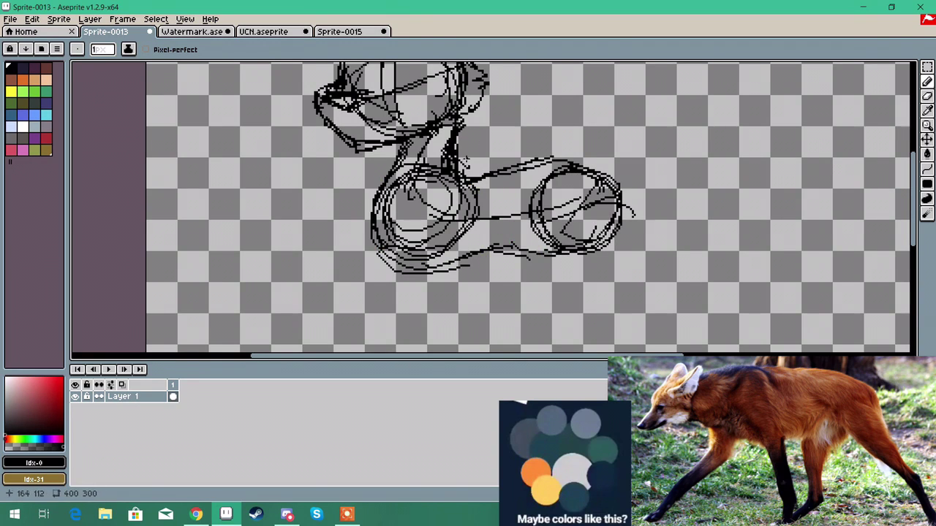
Step: Reinforce the back outline between neck and hips and thicken the front of the neck and chest
left_click_drag(464, 159, 553, 158)
left_click_drag(553, 158, 585, 169)
mouse_move(398, 144)
left_mouse_down()
mouse_move(395, 265)
mouse_move(365, 204)
left_mouse_up()
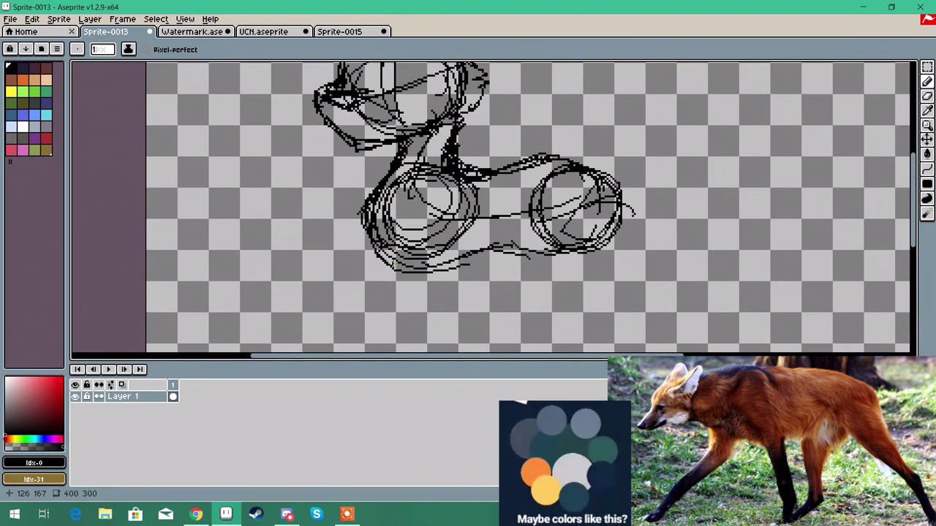
left_click_drag(405, 144, 365, 204)
Step: Erase the right side of the hip circle and redraw the rump with a narrower curve
left_click(927, 96)
left_click_drag(599, 155, 614, 227)
left_click(927, 81)
left_click_drag(582, 169, 599, 207)
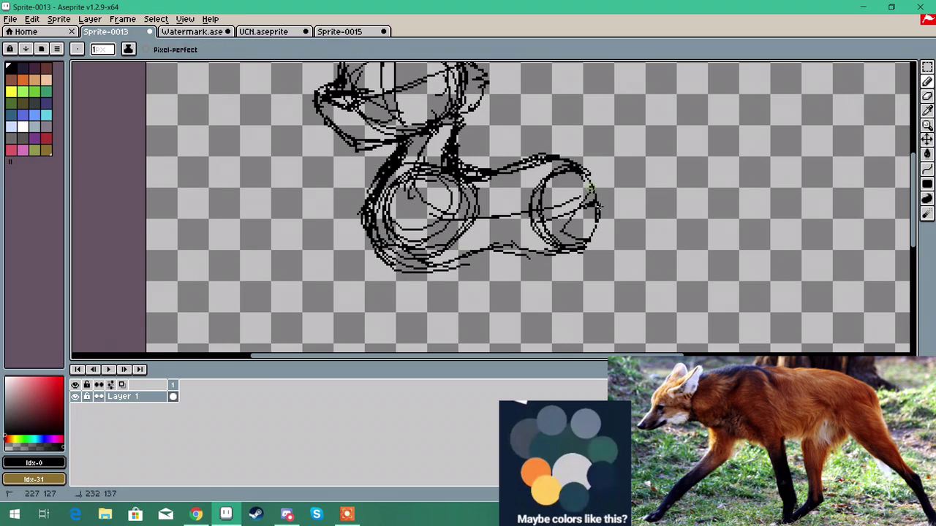
Step: Sketch the straight standing front leg below the chest, ending in a rounded paw
scroll(512, 190, "down", 3)
left_click_drag(442, 183, 432, 337)
scroll(439, 252, "down", 2)
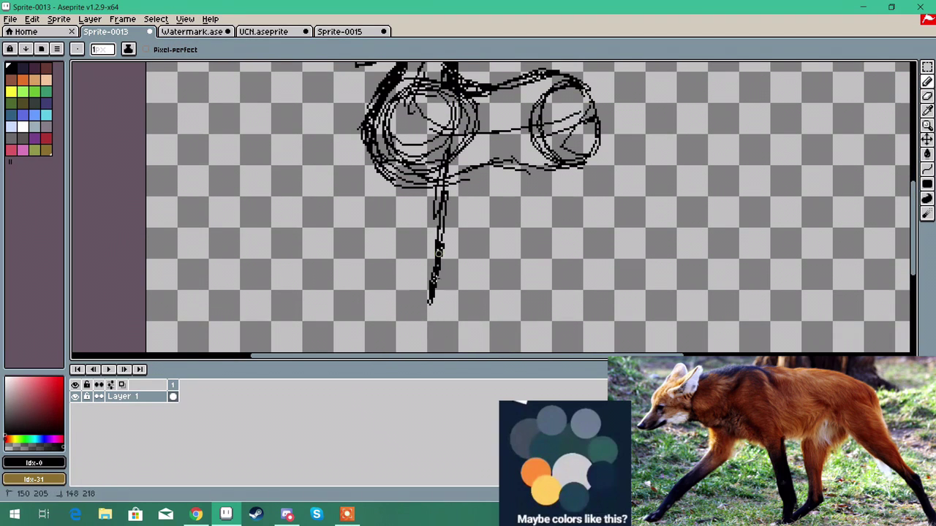
left_click_drag(418, 135, 416, 299)
mouse_move(468, 123)
left_mouse_down()
mouse_move(479, 136)
mouse_move(452, 302)
mouse_move(387, 338)
left_mouse_up()
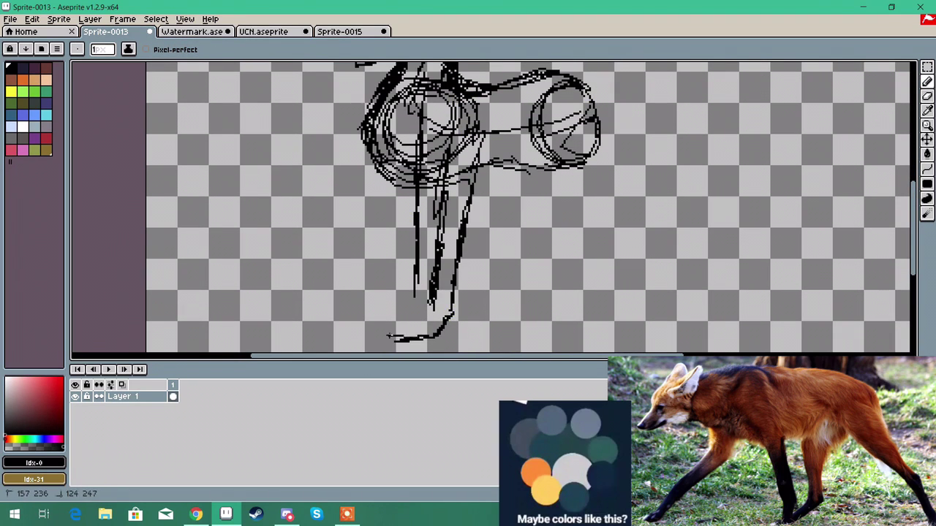
left_click_drag(454, 312, 455, 295)
left_click_drag(909, 214, 914, 213)
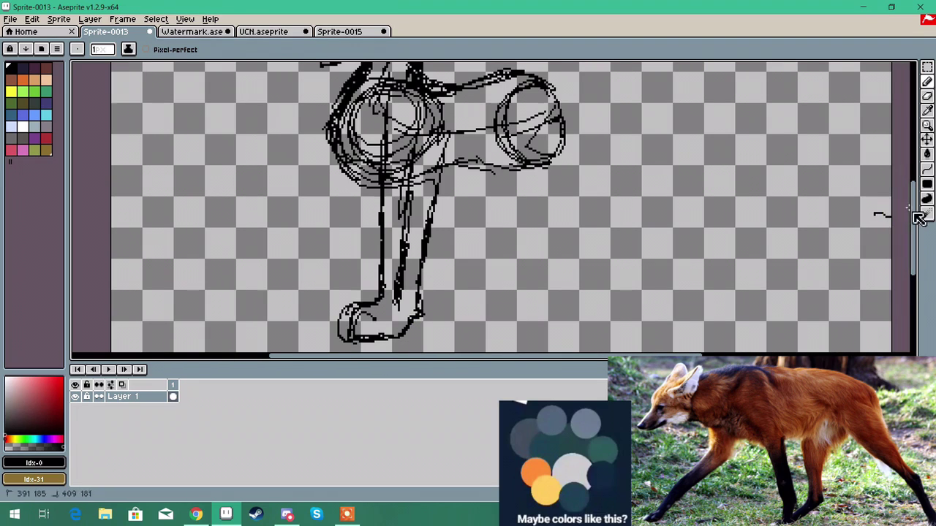
Step: Sketch the raised front leg bent forward in front of the chest, with its drooping paw
scroll(828, 261, "up", 4)
scroll(813, 242, "down", 4)
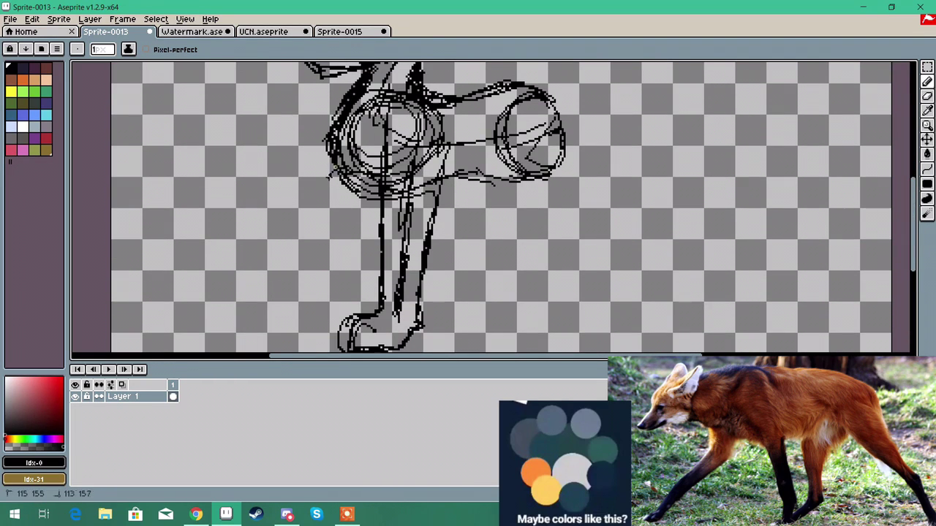
mouse_move(329, 162)
left_mouse_down()
mouse_move(358, 205)
mouse_move(272, 150)
mouse_move(352, 219)
mouse_move(265, 179)
mouse_move(375, 206)
left_mouse_up()
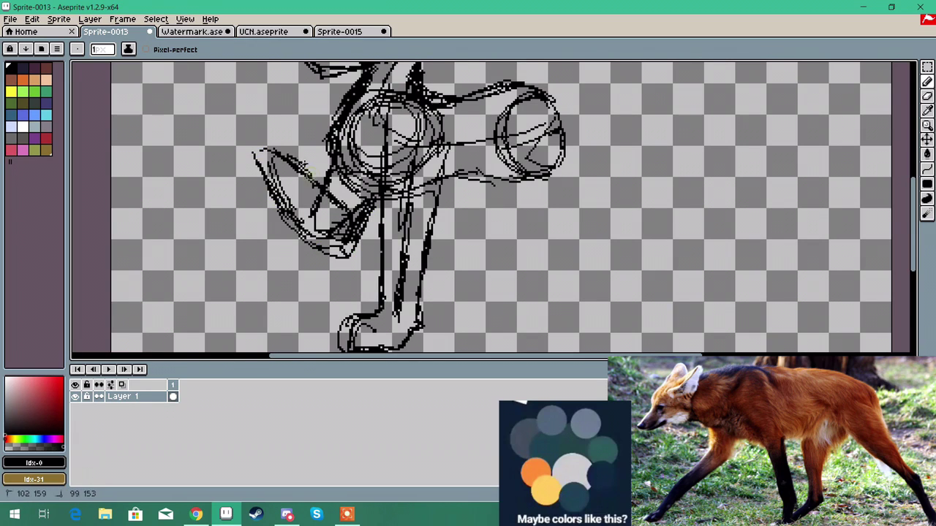
mouse_move(306, 164)
left_mouse_down()
mouse_move(284, 184)
mouse_move(279, 212)
left_mouse_up()
left_click(927, 96)
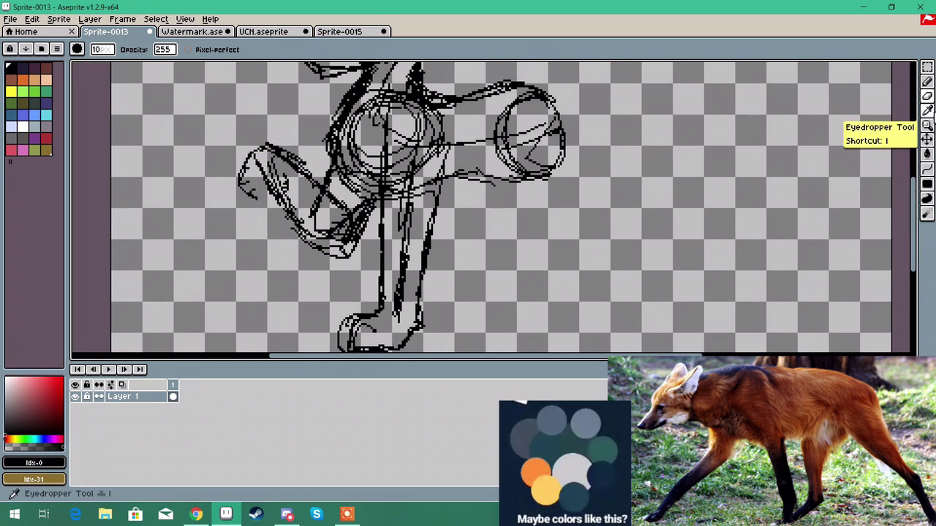
left_click(927, 82)
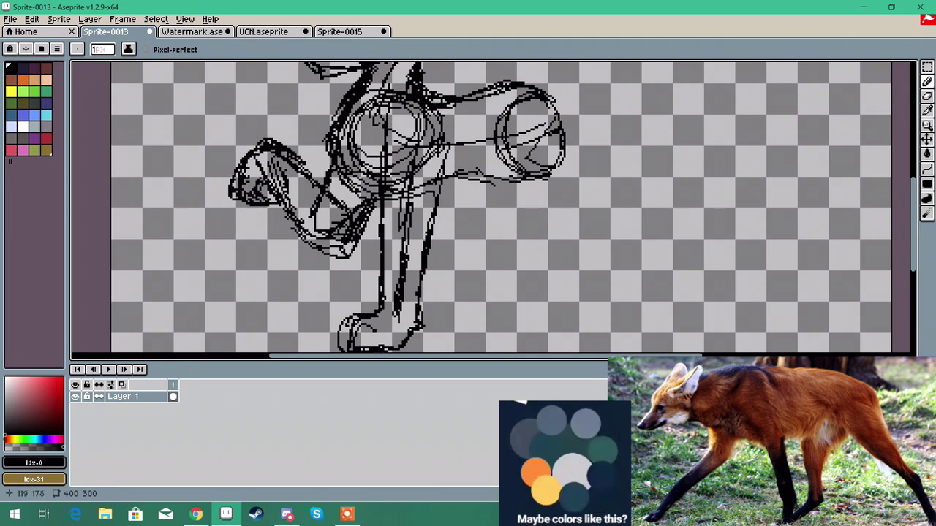
Step: Sketch guide lines for both hind legs and outline the rearmost one with its thigh, hock and paw
mouse_move(515, 133)
left_mouse_down()
mouse_move(541, 223)
mouse_move(627, 338)
left_mouse_up()
left_click_drag(521, 181, 493, 326)
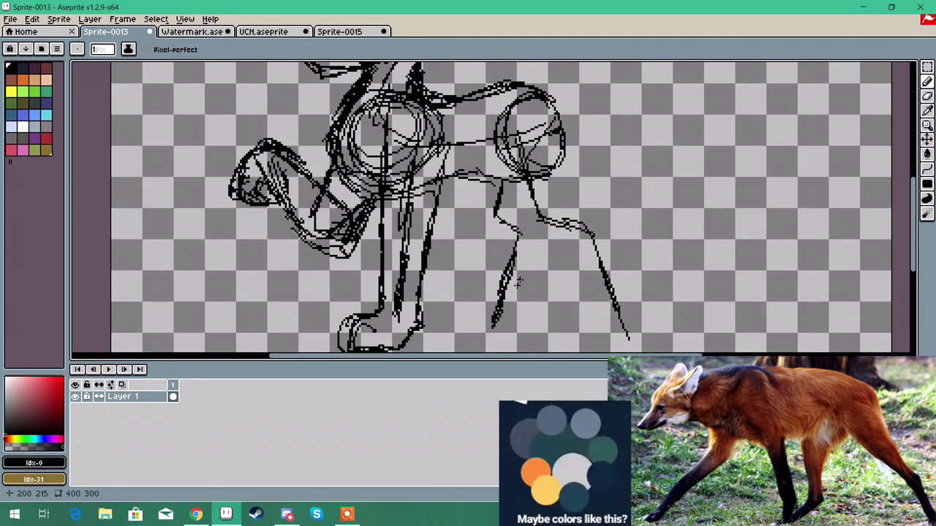
mouse_move(479, 139)
left_mouse_down()
mouse_move(528, 227)
mouse_move(583, 248)
left_mouse_up()
mouse_move(555, 139)
left_mouse_down()
mouse_move(582, 209)
mouse_move(604, 213)
left_mouse_up()
left_click_drag(571, 244, 599, 310)
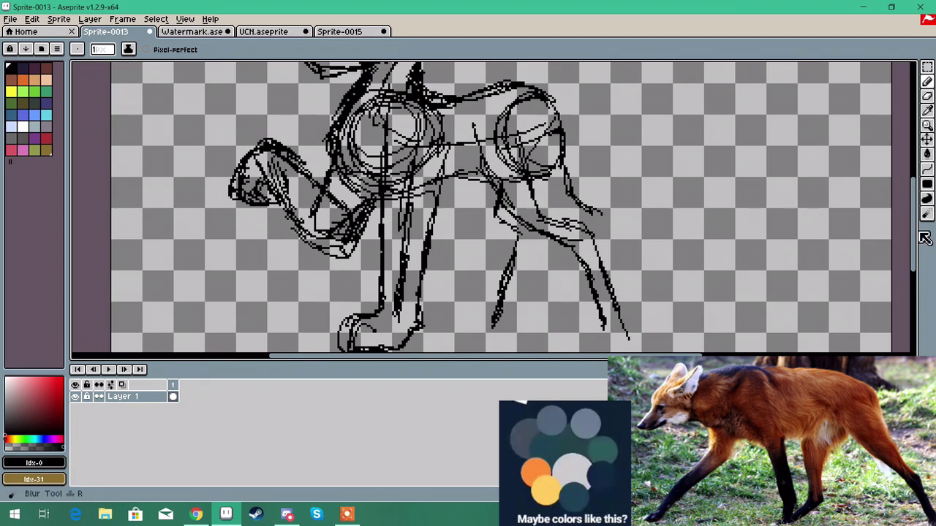
scroll(573, 173, "down", 1)
mouse_move(573, 172)
left_mouse_down()
mouse_move(604, 196)
mouse_move(635, 290)
left_mouse_up()
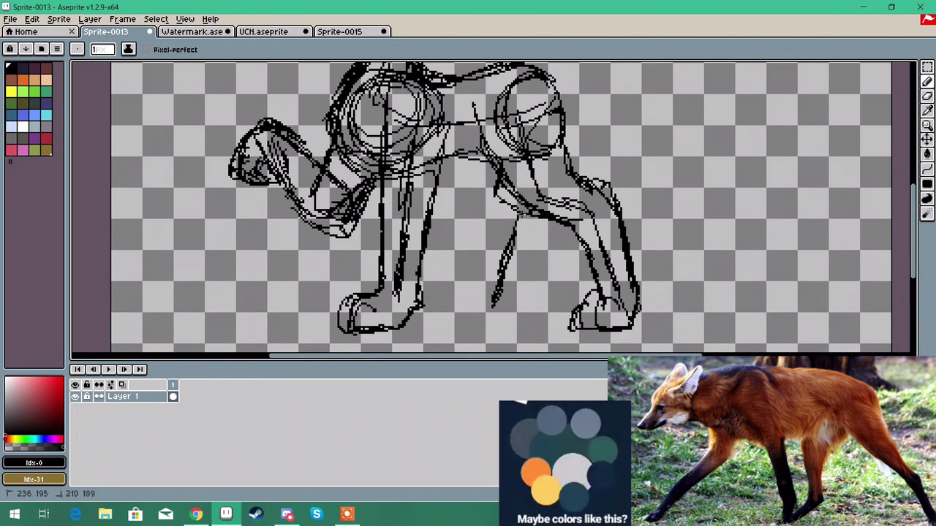
Step: Outline the forward hind leg with its thigh, hock, lower leg and paw beneath the belly
scroll(471, 132, "up", 2)
left_click_drag(469, 129, 481, 247)
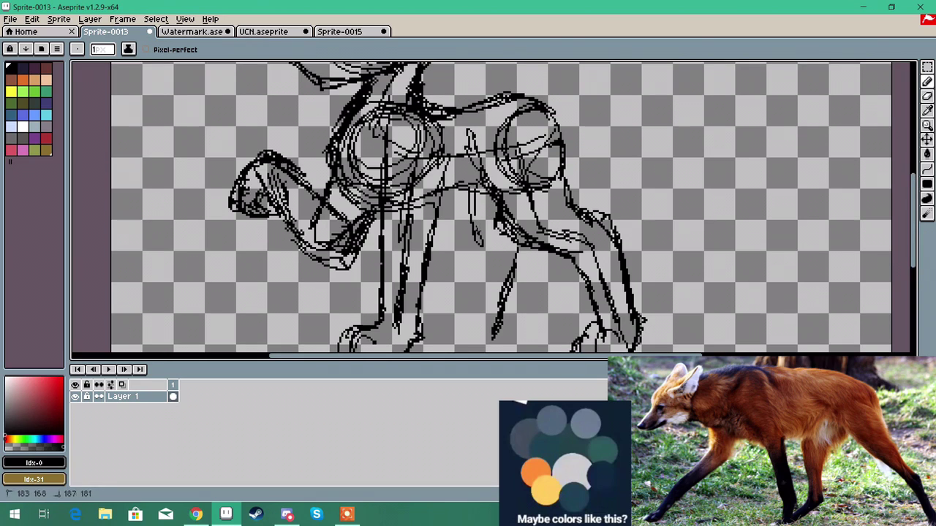
scroll(577, 262, "down", 2)
mouse_move(531, 226)
left_mouse_down()
mouse_move(490, 326)
mouse_move(495, 233)
mouse_move(459, 166)
left_mouse_up()
mouse_move(534, 215)
left_mouse_down()
mouse_move(532, 253)
mouse_move(494, 330)
left_mouse_up()
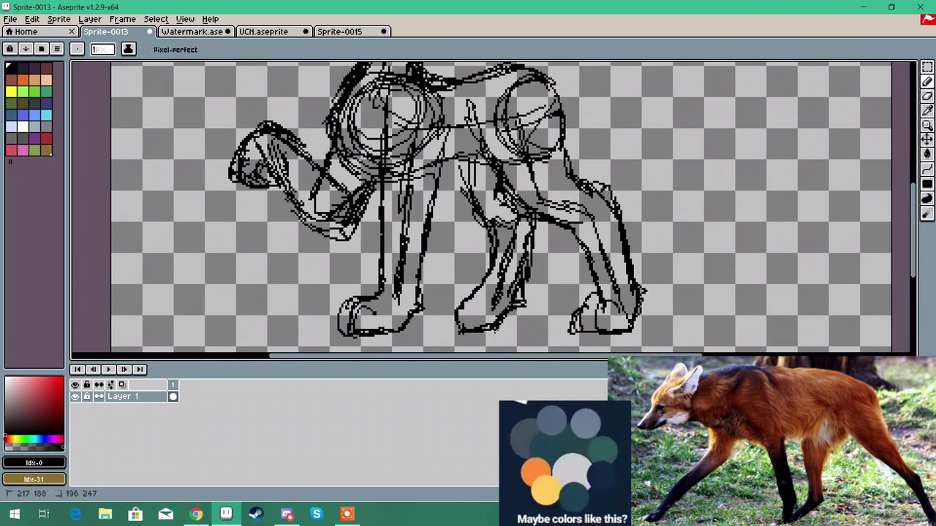
Step: Switch to Chrome and search Google for "maned wolf" in a new tab
left_click_drag(912, 231, 902, 183)
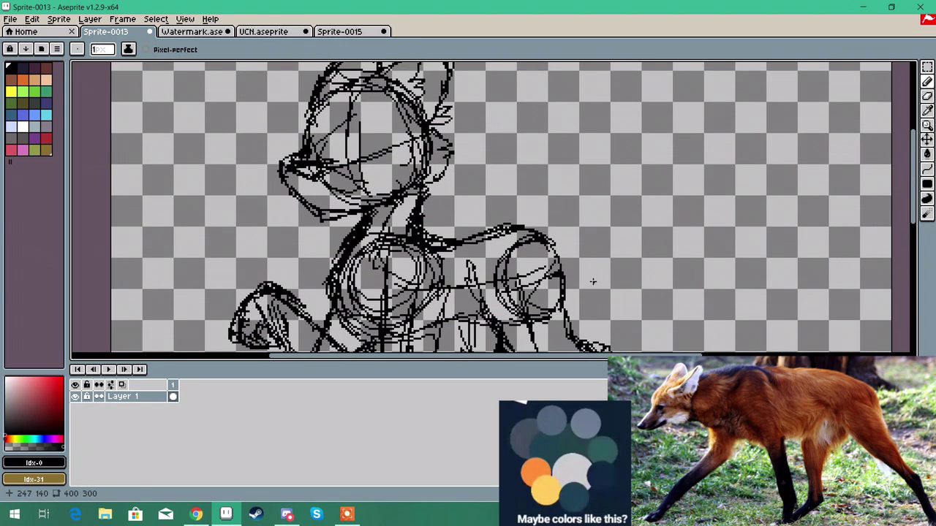
left_click(196, 514)
left_click(749, 13)
type("man")
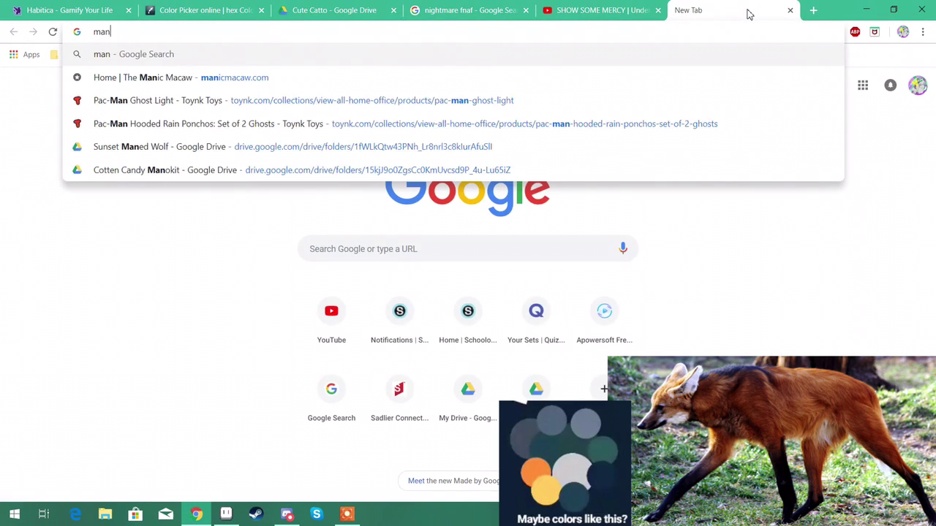
type("ed wolf")
key("Return")
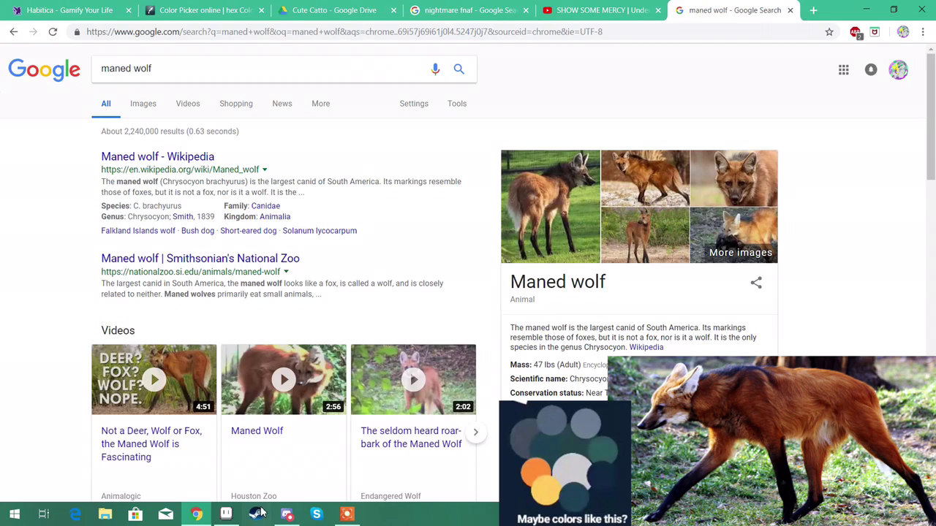
Step: Switch back to Aseprite and sketch a long bushy tail from the rump and a mane tuft behind the neck
left_click(227, 514)
mouse_move(526, 232)
left_mouse_down()
mouse_move(655, 261)
mouse_move(692, 251)
left_mouse_up()
mouse_move(705, 257)
left_mouse_down()
mouse_move(654, 317)
mouse_move(577, 301)
left_mouse_up()
mouse_move(436, 120)
left_mouse_down()
mouse_move(435, 210)
mouse_move(454, 238)
left_mouse_up()
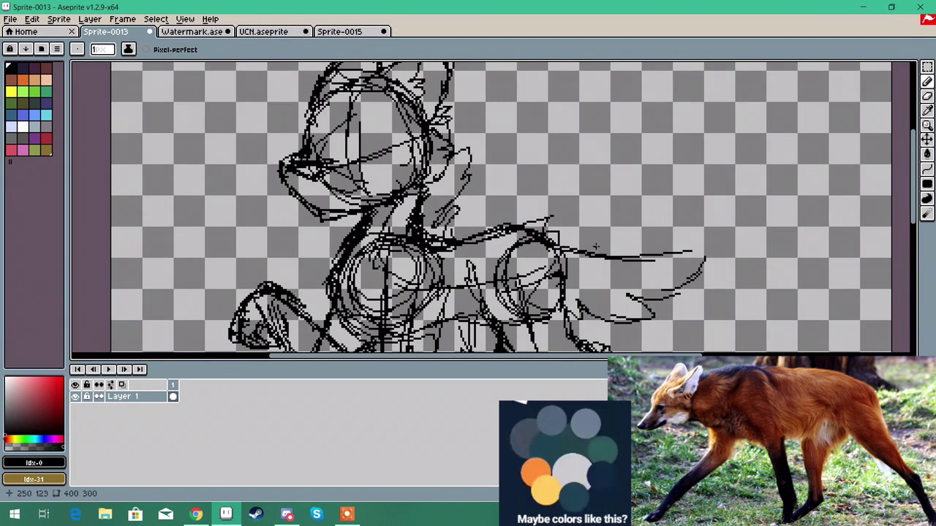
scroll(349, 124, "right", 2)
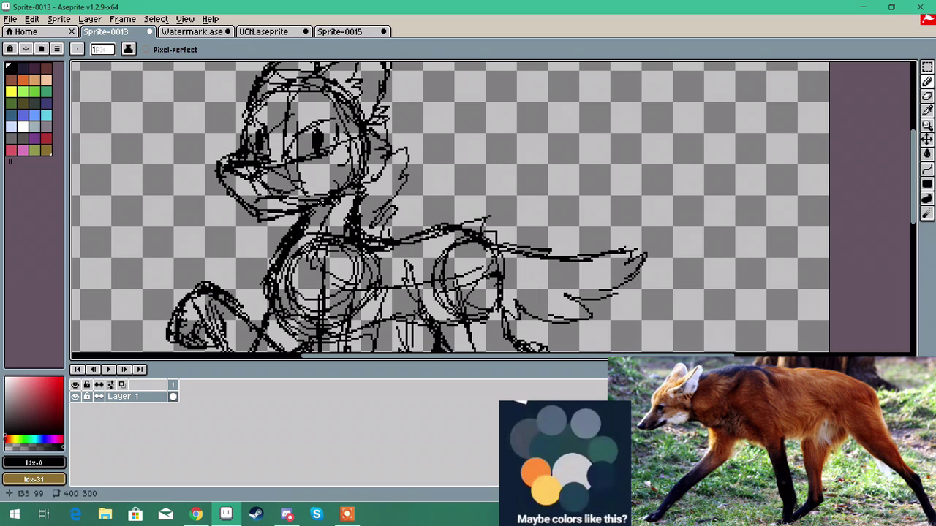
left_click_drag(913, 194, 912, 242)
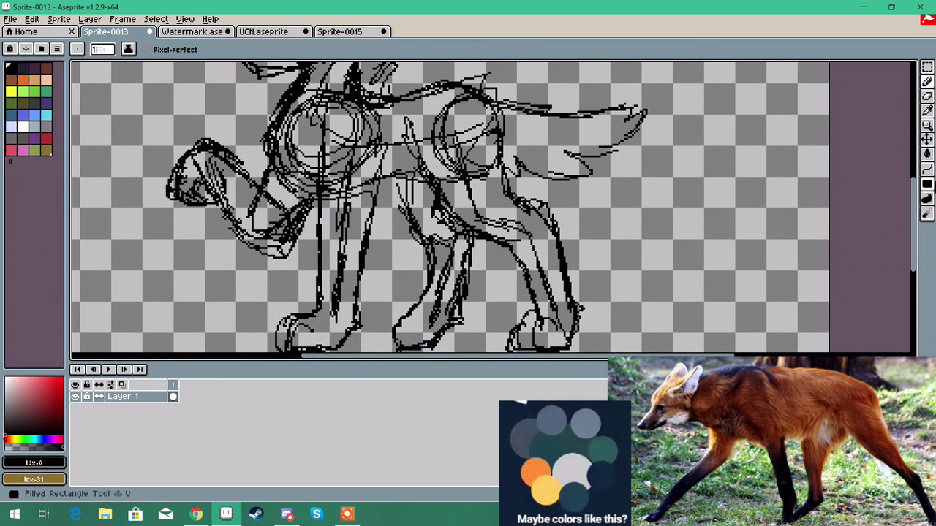
Step: Rename the sketch layer to "Sketch" and lower its opacity so it serves as a faint guide
left_click_drag(376, 357, 335, 358)
double_click(141, 398)
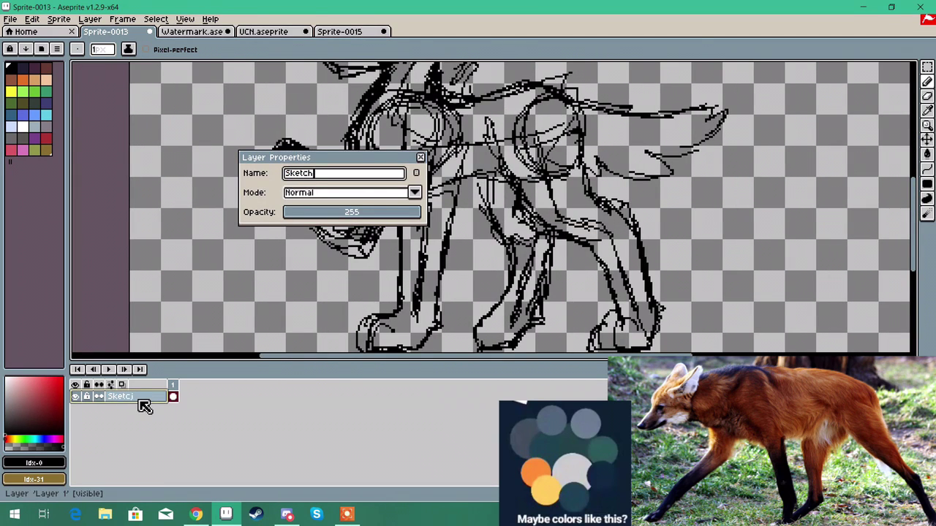
left_click_drag(370, 217, 310, 212)
left_click(419, 157)
scroll(398, 121, "up", 1)
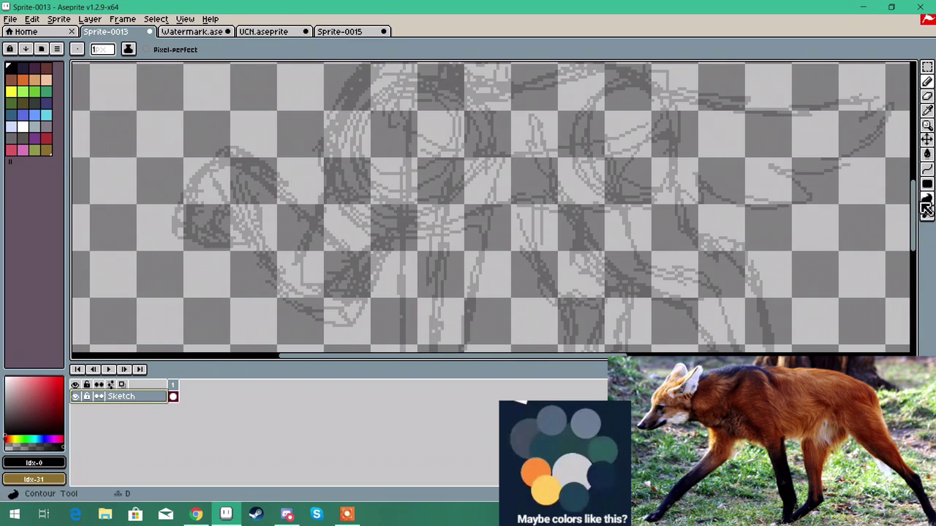
Step: Add a new layer above the sketch and name it "Maned Wolf"
left_click_drag(914, 219, 911, 150)
key("shift+n")
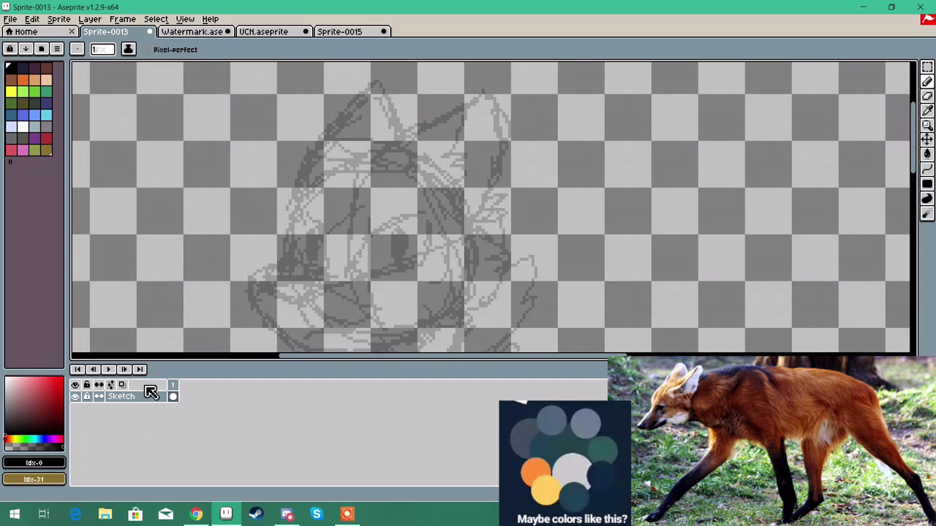
double_click(147, 396)
type("Maned Wol")
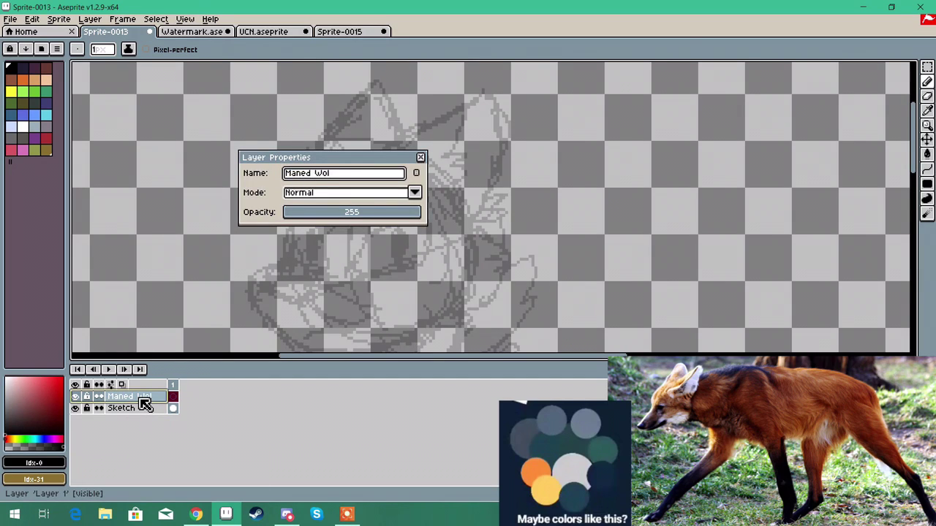
type("f")
key("Return")
Step: Outline the near ear with its inner tuft, the cheek fur and the jaw in black, erasing the stray marks below the ear
mouse_move(370, 169)
left_mouse_down()
mouse_move(463, 105)
mouse_move(508, 187)
mouse_move(491, 229)
left_mouse_up()
left_click_drag(441, 166, 419, 188)
left_click(927, 96)
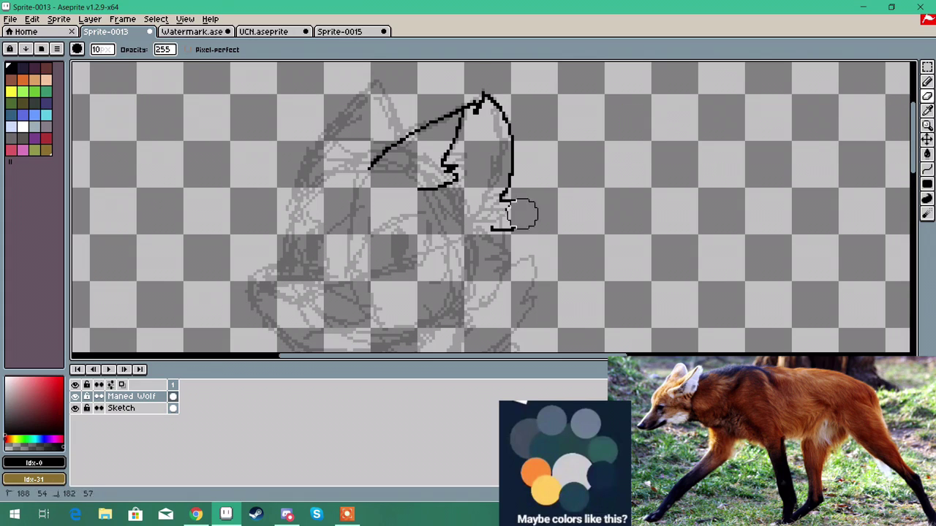
mouse_move(523, 214)
left_mouse_down()
mouse_move(505, 219)
mouse_move(474, 307)
left_mouse_up()
left_click(927, 82)
scroll(418, 149, "down", 2)
left_click_drag(473, 207, 381, 275)
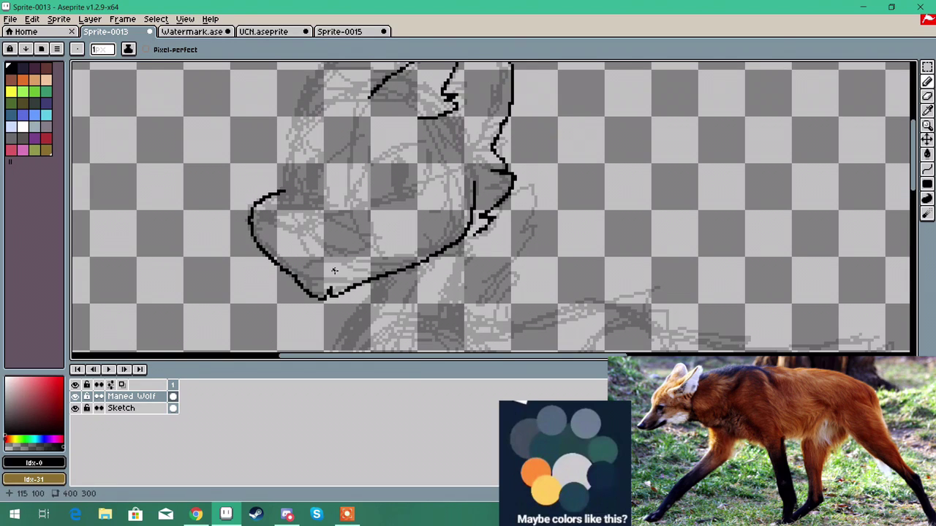
Step: Outline the nose, mouth line, forehead tuft and far ear over the head sketch
left_click_drag(266, 207, 337, 206)
left_click_drag(254, 213, 289, 229)
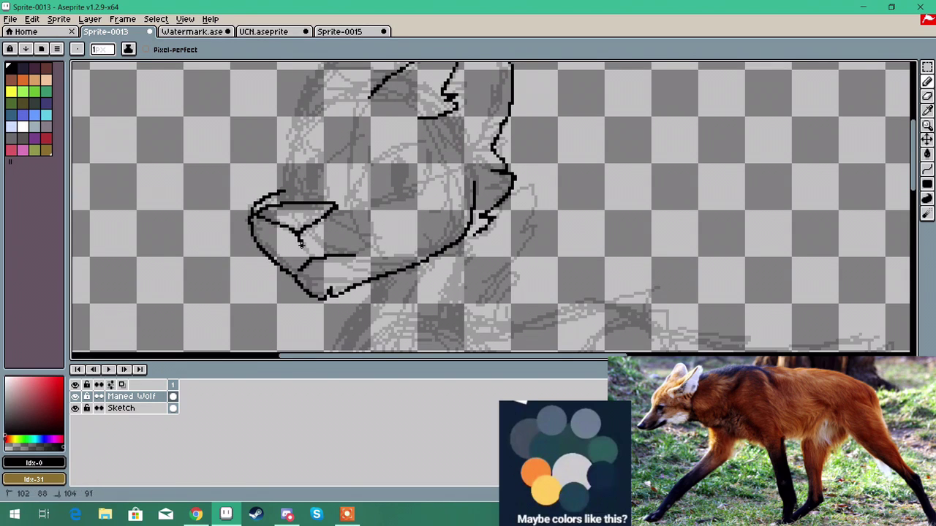
scroll(596, 169, "up", 2)
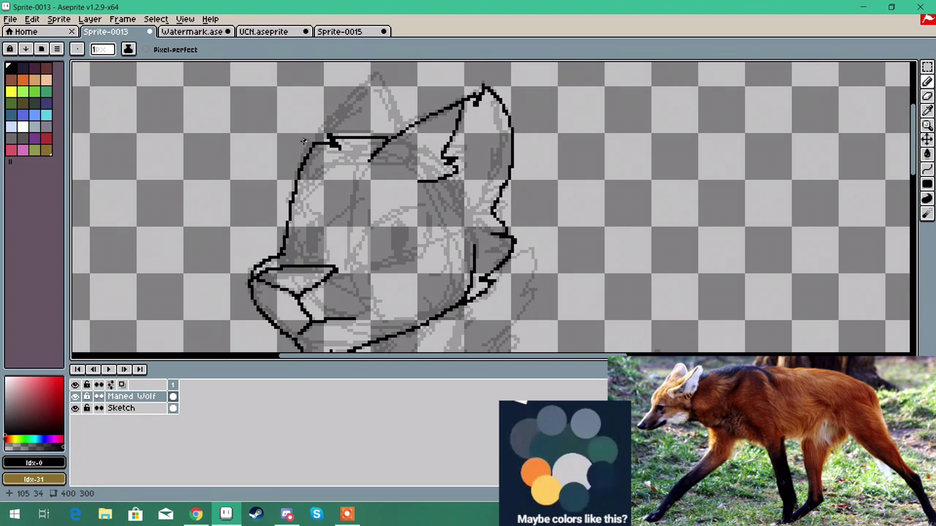
left_click_drag(327, 115, 416, 129)
Step: Outline the shoulder and elbow tuft, and redraw the standing foreleg's front edge as a straight line after erasing its rough part
scroll(697, 233, "down", 5)
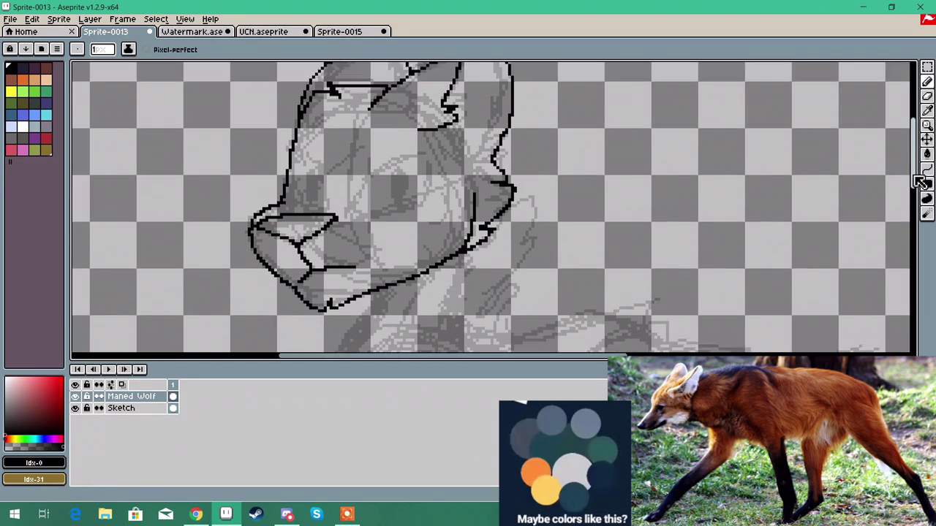
left_click_drag(484, 138, 404, 156)
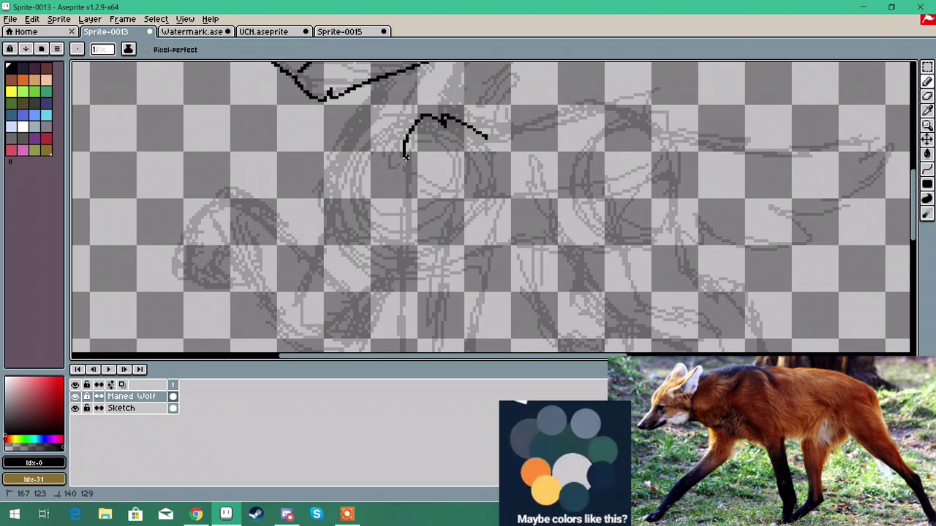
scroll(485, 117, "down", 2)
left_click_drag(399, 103, 400, 286)
left_click(927, 95)
left_click_drag(405, 137, 404, 177)
left_click(927, 169)
left_click(899, 169)
left_click_drag(401, 117, 400, 193)
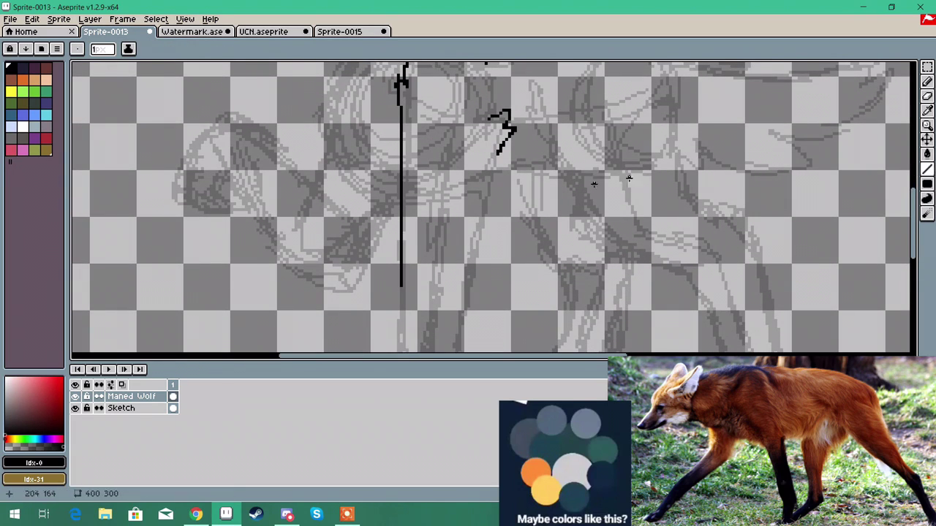
Step: Outline the back edge of the standing foreleg and its paw with a curved toe line
left_click(927, 81)
scroll(497, 67, "down", 2)
mouse_move(498, 66)
left_mouse_down()
mouse_move(447, 316)
mouse_move(394, 349)
mouse_move(356, 344)
left_mouse_up()
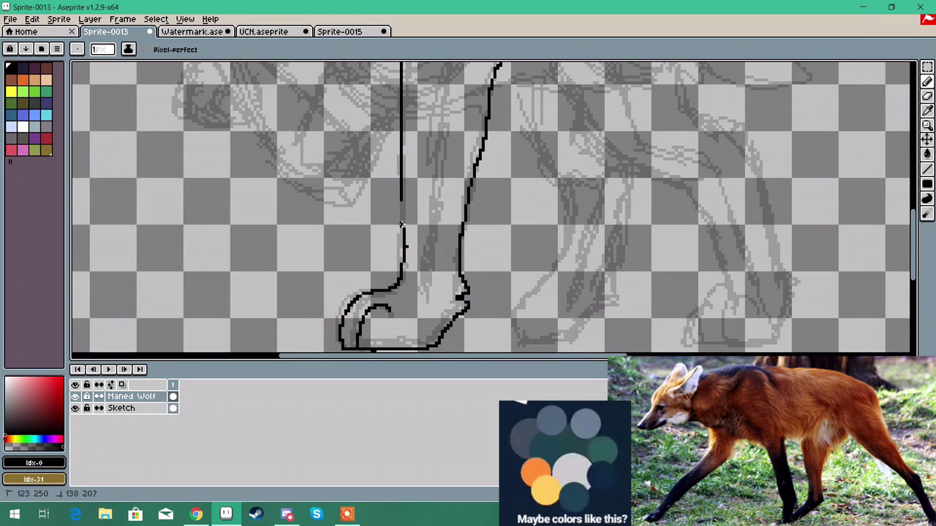
Step: Outline the neck, chest fur, jagged mane and back line up to the rump
left_click_drag(913, 234, 913, 186)
mouse_move(386, 110)
left_mouse_down()
mouse_move(308, 219)
mouse_move(374, 307)
left_mouse_up()
scroll(904, 209, "up", 3)
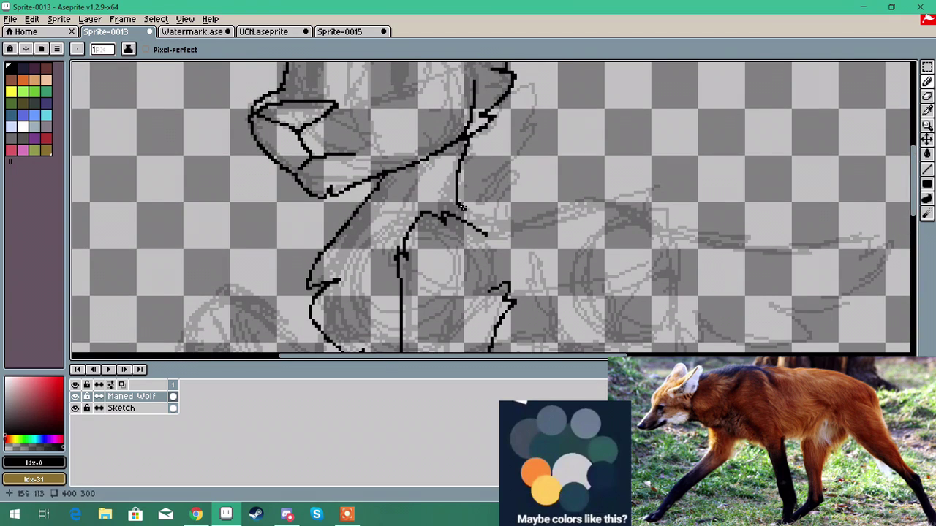
mouse_move(513, 78)
left_mouse_down()
mouse_move(538, 132)
mouse_move(529, 217)
mouse_move(657, 200)
left_mouse_up()
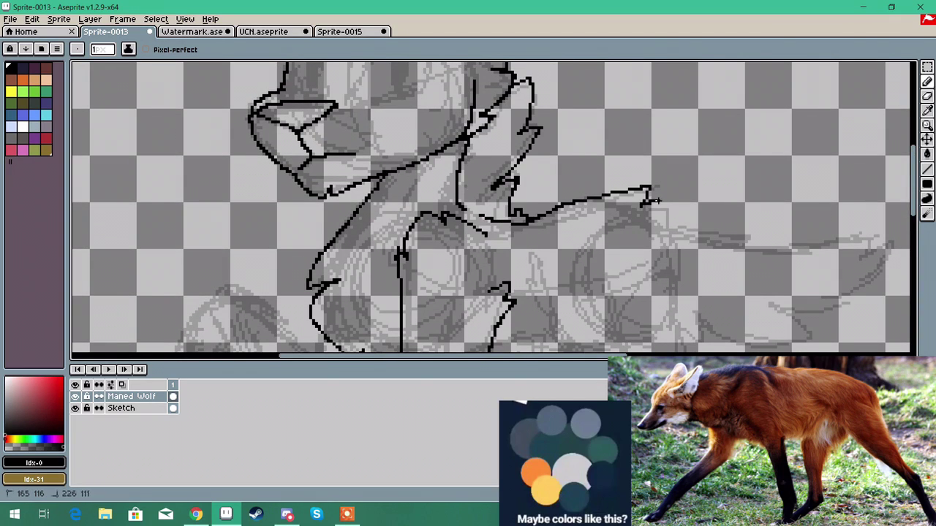
Step: Outline the raised front leg with its bent elbow, paw and toe lines, joining it to the chest
scroll(671, 241, "up", 6)
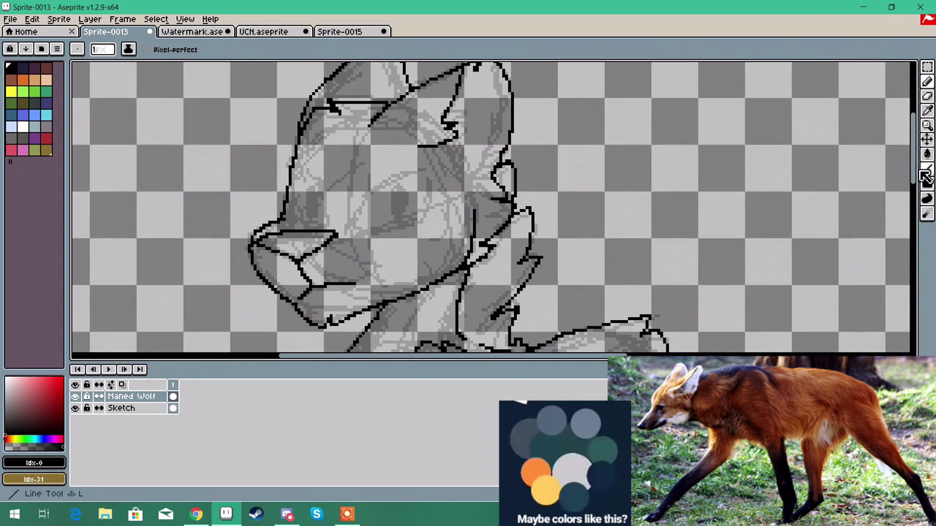
left_click_drag(913, 174, 913, 251)
left_click_drag(253, 155, 226, 170)
mouse_move(194, 201)
left_mouse_down()
mouse_move(219, 116)
mouse_move(333, 194)
left_mouse_up()
mouse_move(252, 204)
left_mouse_down()
mouse_move(337, 272)
mouse_move(398, 192)
left_mouse_up()
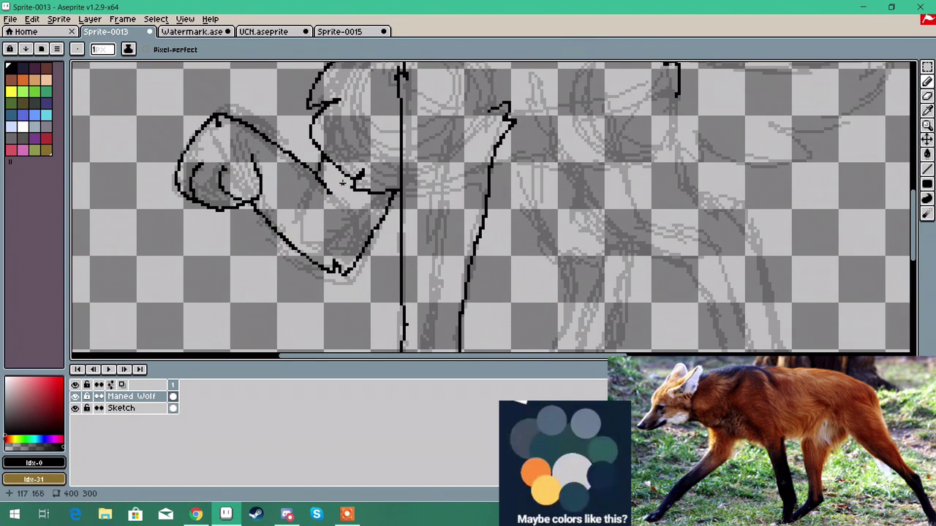
Step: Erase the raised leg's paw and upper edge and redraw them with a rounder paw and curved toes
key("e")
mouse_move(182, 183)
left_mouse_down()
mouse_move(241, 125)
mouse_move(288, 201)
left_mouse_up()
key("b")
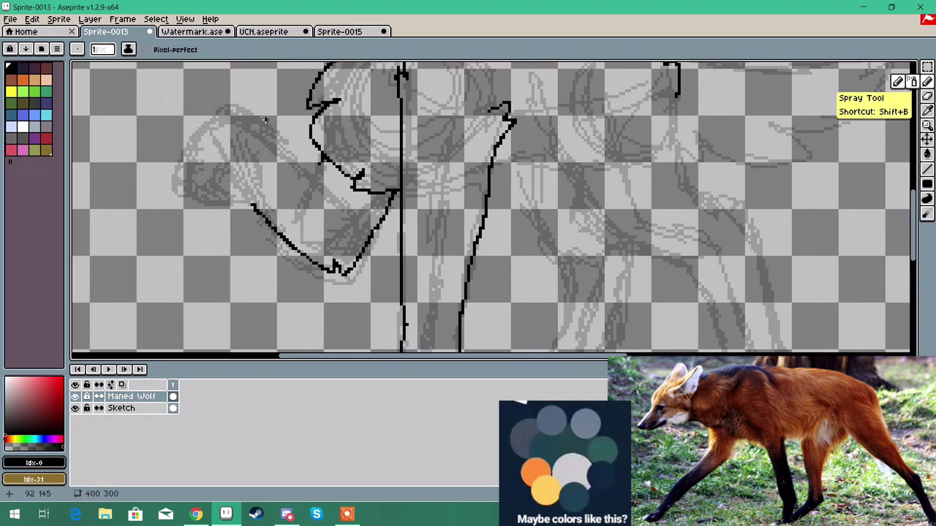
left_click_drag(339, 187, 283, 149)
left_click_drag(209, 130, 187, 182)
left_click_drag(255, 155, 252, 199)
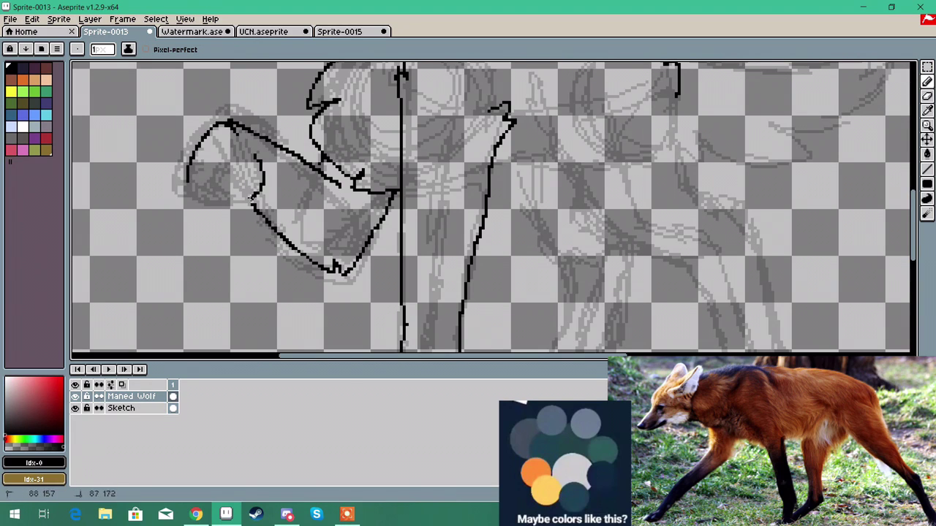
left_click_drag(184, 202, 194, 126)
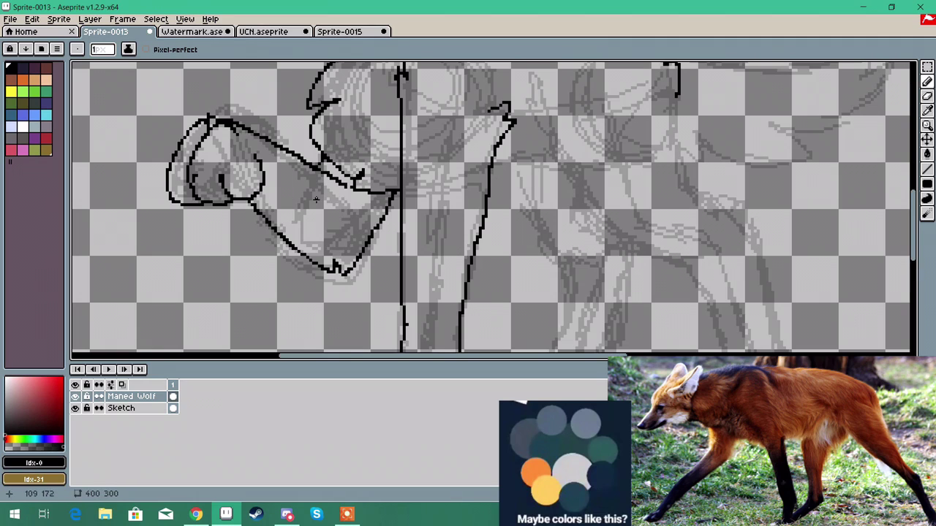
Step: Erase the doubled outline on the raised paw and clean up its outer edge and underside
left_click(927, 98)
mouse_move(198, 153)
left_mouse_down()
mouse_move(193, 144)
mouse_move(223, 126)
left_mouse_up()
left_click(927, 82)
mouse_move(214, 204)
left_mouse_down()
mouse_move(197, 179)
mouse_move(194, 206)
left_mouse_up()
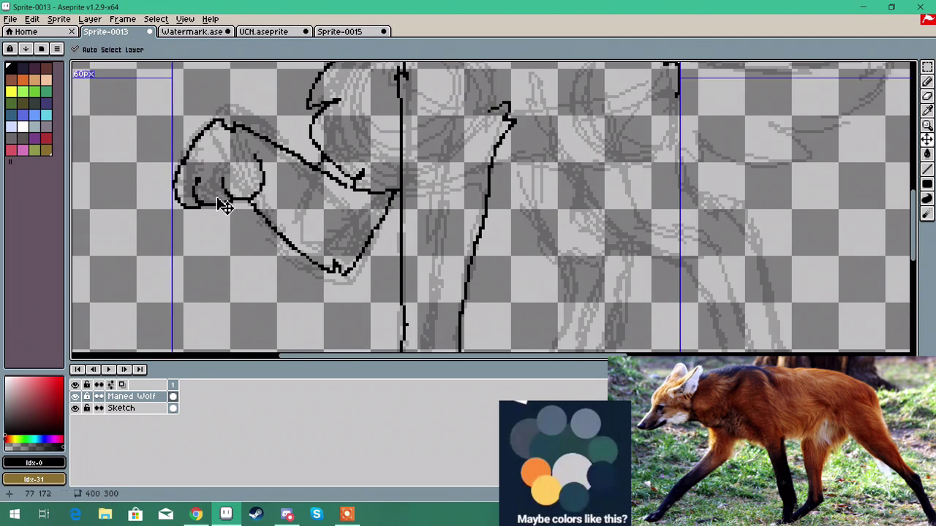
key("ctrl+z")
left_click_drag(182, 163, 184, 198)
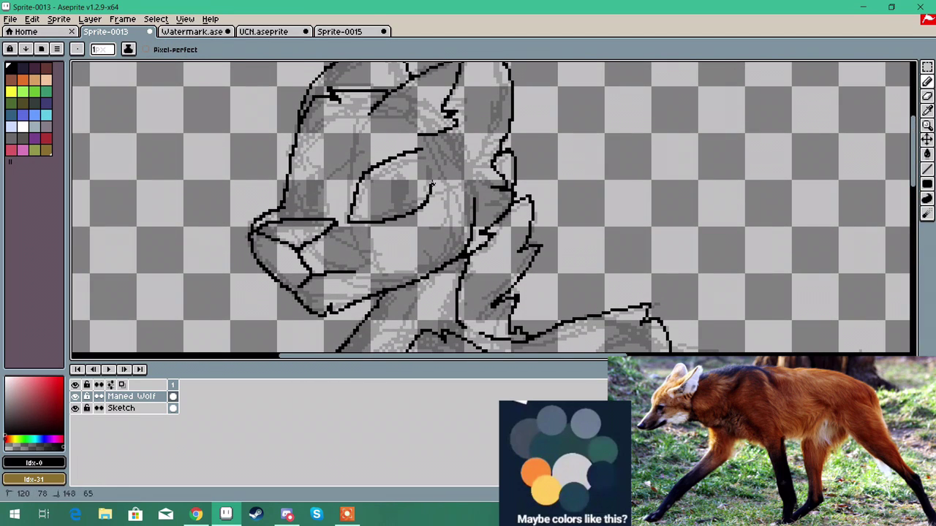
Step: Outline both eyes and fill in their oval black pupils
mouse_move(395, 170)
left_mouse_down()
mouse_move(399, 205)
mouse_move(408, 189)
left_mouse_up()
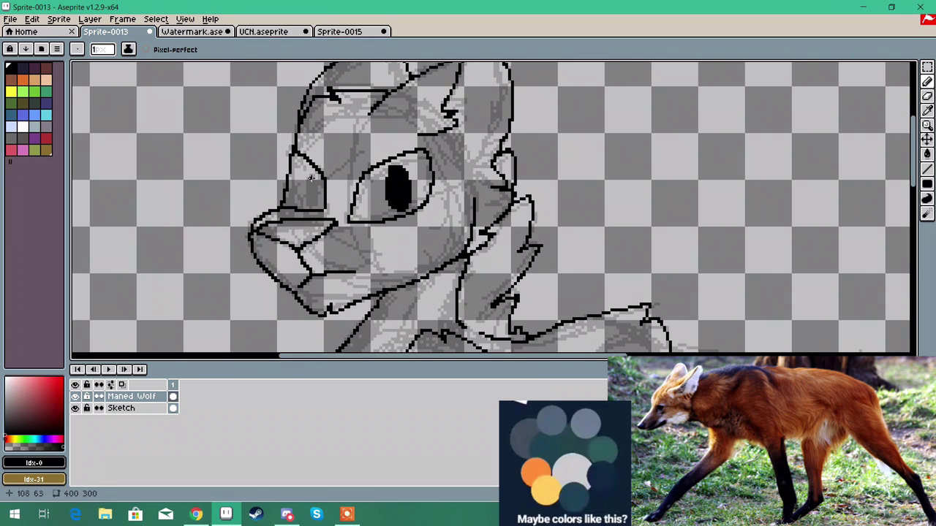
left_click_drag(311, 178, 308, 175)
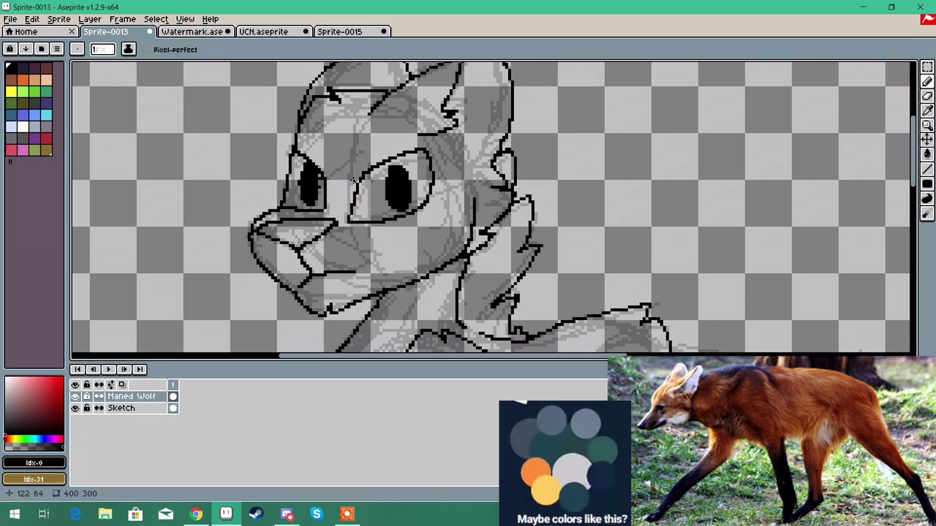
key("ctrl+z")
Step: Outline the near hind leg's thigh along its front and back edges down to the hock
left_click_drag(914, 151, 916, 260)
left_click_drag(386, 356, 424, 356)
mouse_move(453, 134)
left_mouse_down()
mouse_move(450, 186)
mouse_move(599, 322)
left_mouse_up()
key("ctrl+z")
key("b")
mouse_move(452, 130)
left_mouse_down()
mouse_move(531, 297)
mouse_move(587, 307)
left_mouse_up()
mouse_move(585, 151)
left_mouse_down()
mouse_move(631, 247)
mouse_move(657, 272)
left_mouse_up()
Step: Outline the near hind leg's lower leg and toed paw, erasing and redrawing the front edge into a smooth curve
left_click_drag(914, 212, 915, 248)
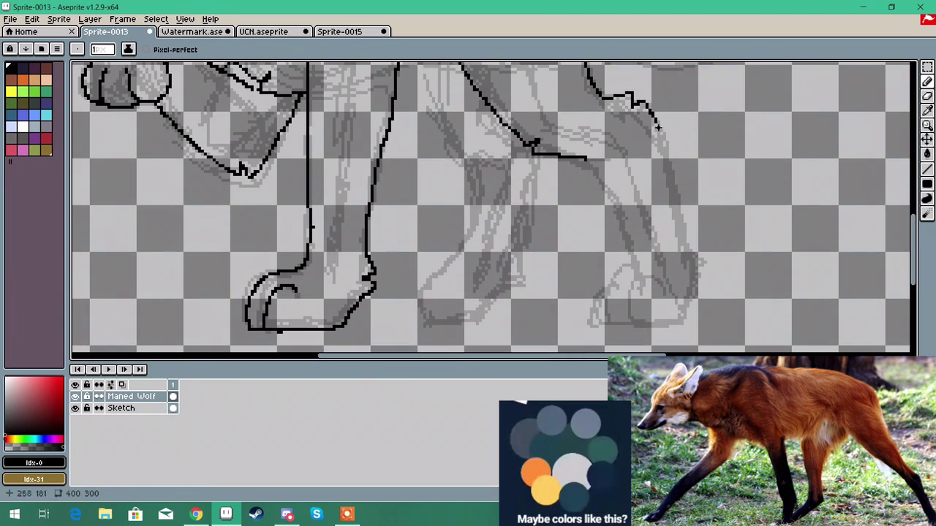
left_click_drag(672, 166, 693, 290)
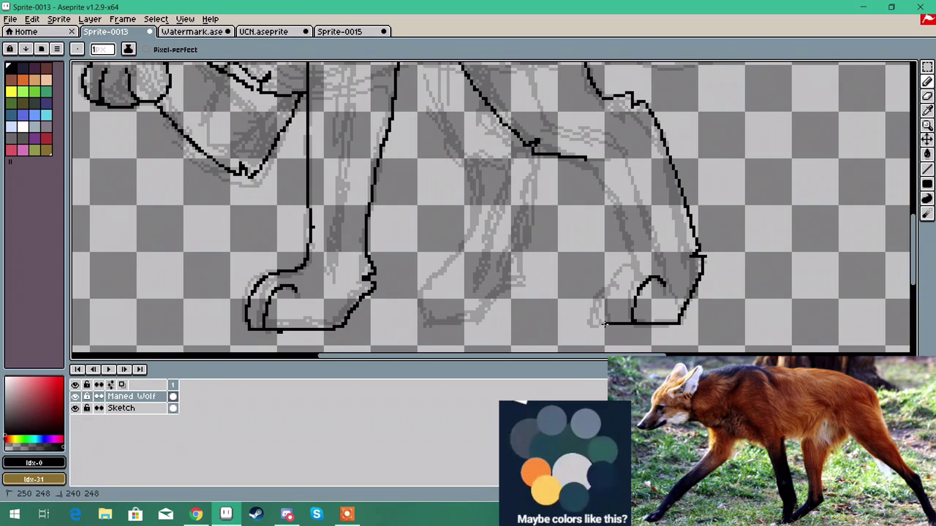
left_click_drag(604, 322, 649, 278)
left_click(929, 96)
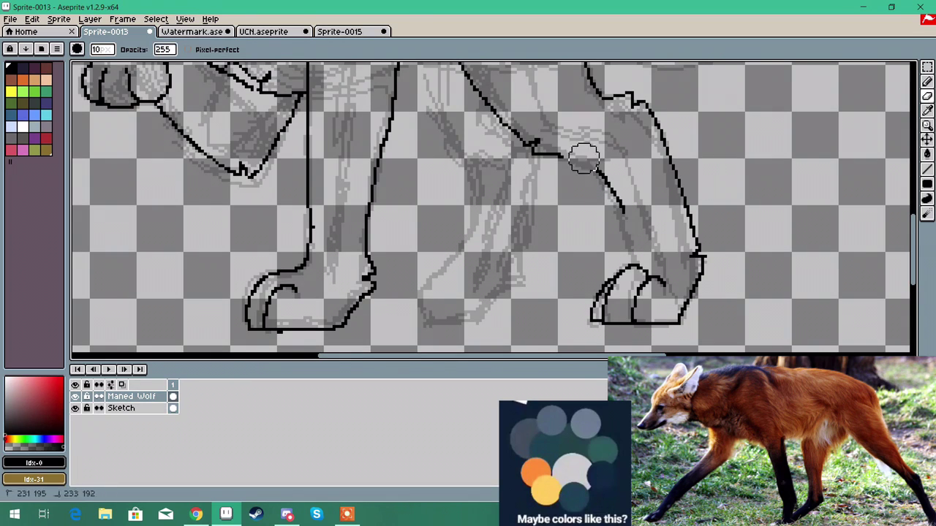
left_click(927, 82)
mouse_move(583, 158)
left_mouse_down()
mouse_move(619, 202)
mouse_move(634, 263)
left_mouse_up()
Step: Outline the far hind leg beneath the belly with its curved front edge, hock and paw
left_click_drag(913, 222, 913, 243)
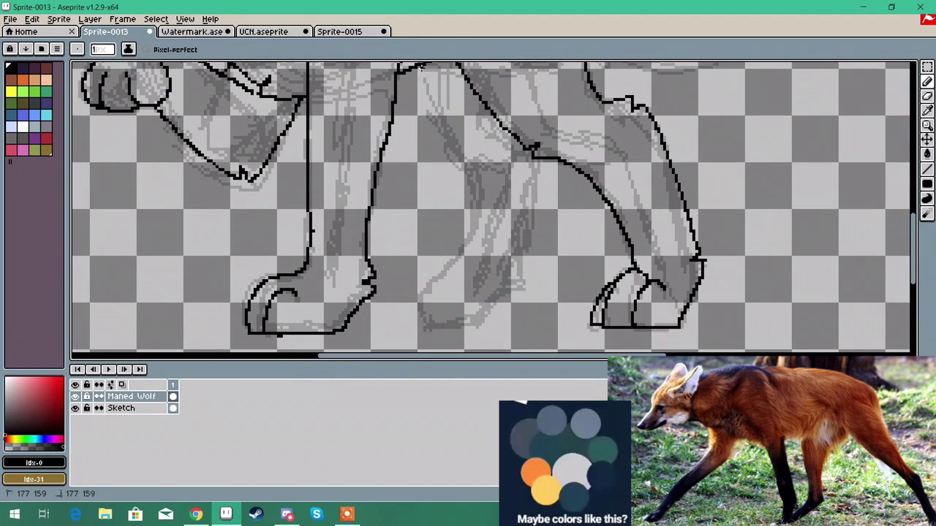
left_click_drag(422, 65, 471, 207)
left_click_drag(538, 158, 522, 278)
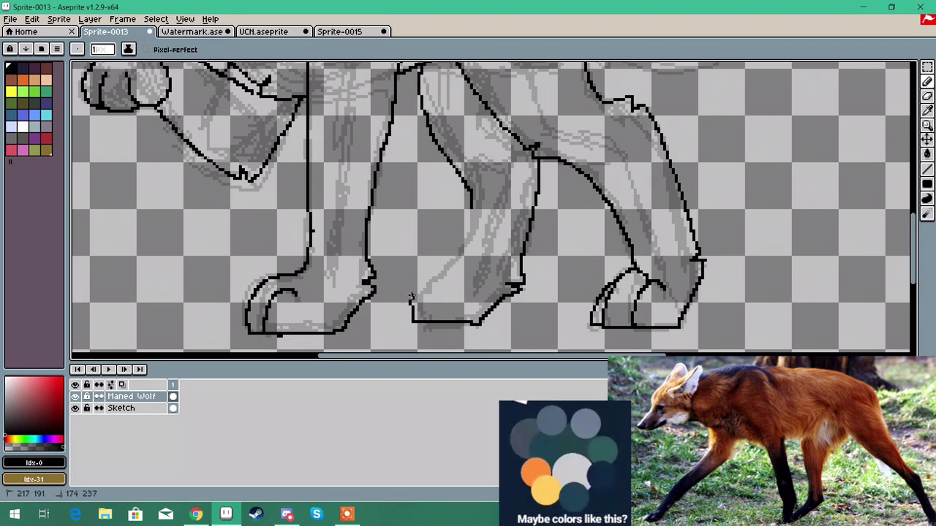
Step: Outline the bushy tail with jagged fur tips extending from the rump
scroll(469, 209, "up", 5)
mouse_move(575, 174)
left_mouse_down()
mouse_move(707, 206)
mouse_move(751, 263)
mouse_move(694, 298)
mouse_move(584, 272)
left_mouse_up()
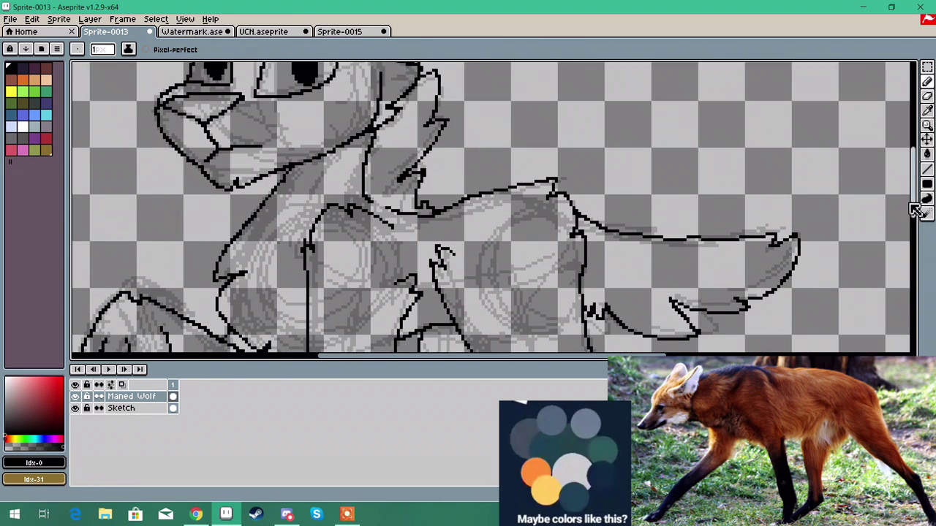
scroll(834, 145, "up", 1)
scroll(283, 173, "down", 4)
left_click_drag(475, 356, 362, 354)
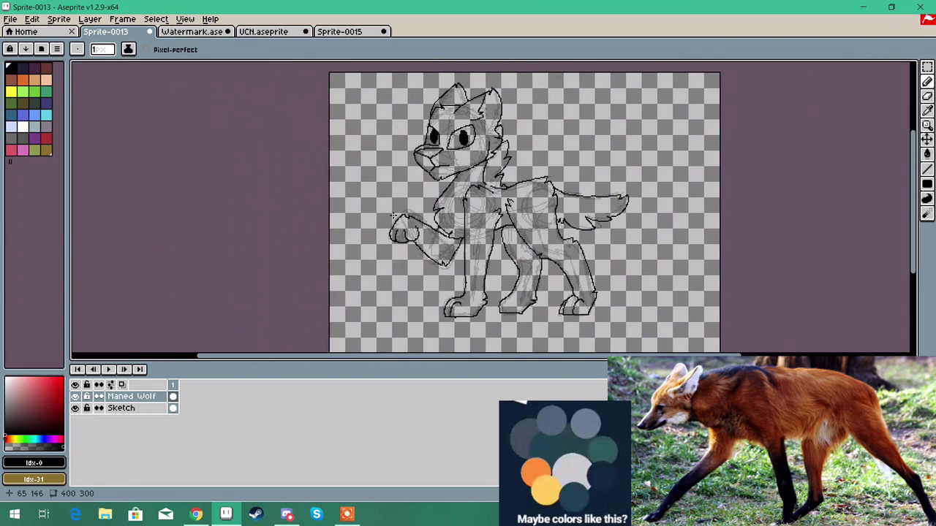
Step: Examine the wolf outline overall, including close views of the face and legs
scroll(393, 216, "up", 2)
scroll(394, 216, "down", 2)
scroll(392, 215, "up", 1)
scroll(534, 132, "up", 2)
left_click_drag(914, 195, 914, 156)
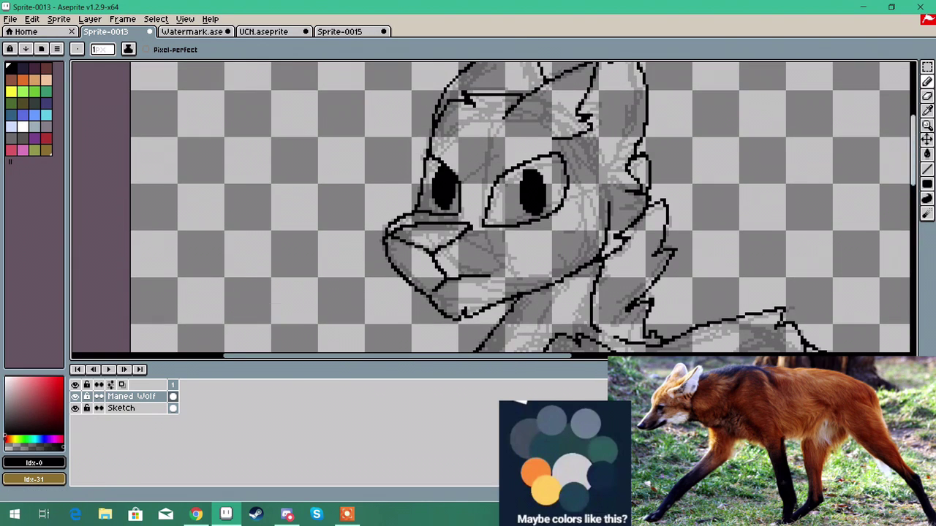
scroll(479, 190, "up", 2)
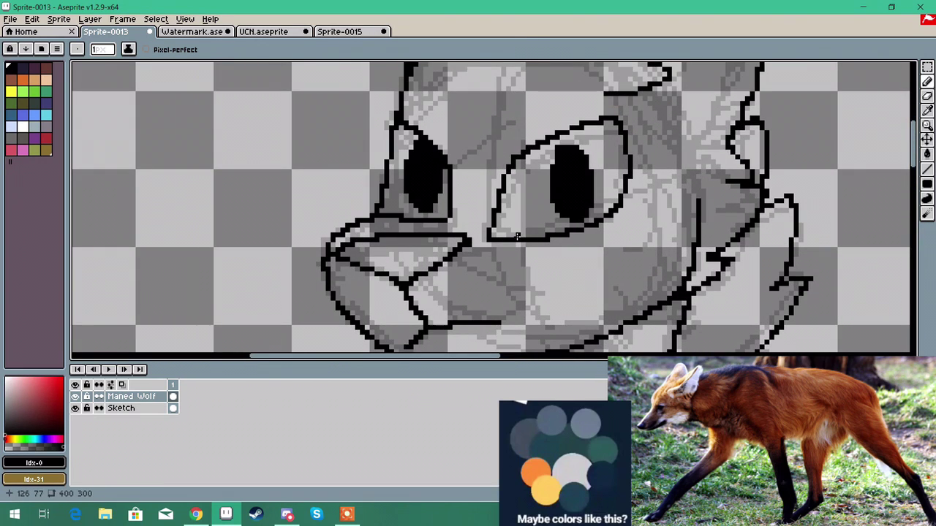
scroll(411, 159, "down", 3)
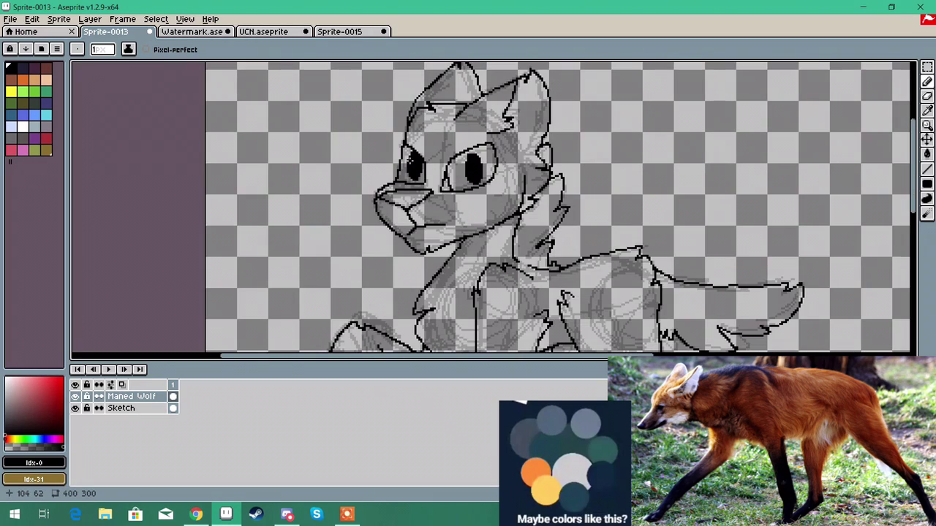
left_click_drag(922, 192, 921, 251)
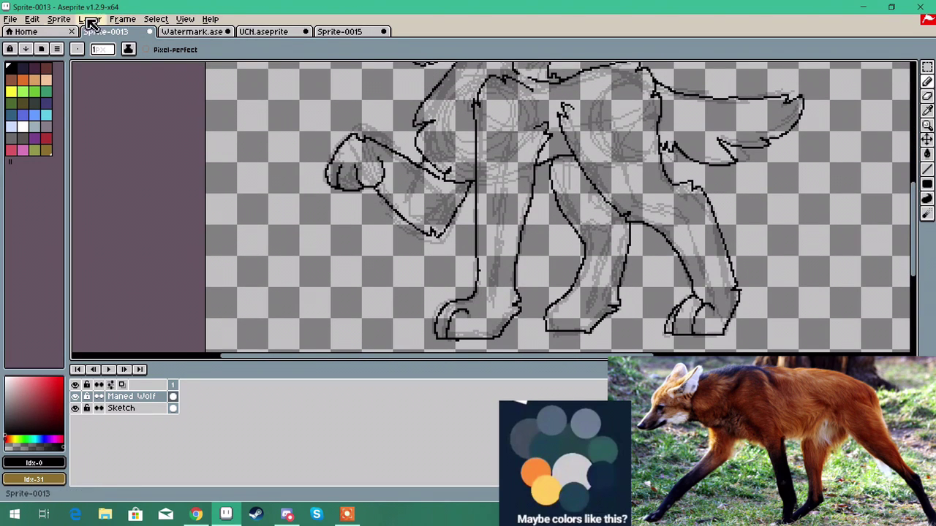
Step: Switch to Chrome and download IMG_8537.PNG from the client's folder under Art > Commision in Google Drive
left_click(196, 514)
left_click(358, 10)
double_click(183, 96)
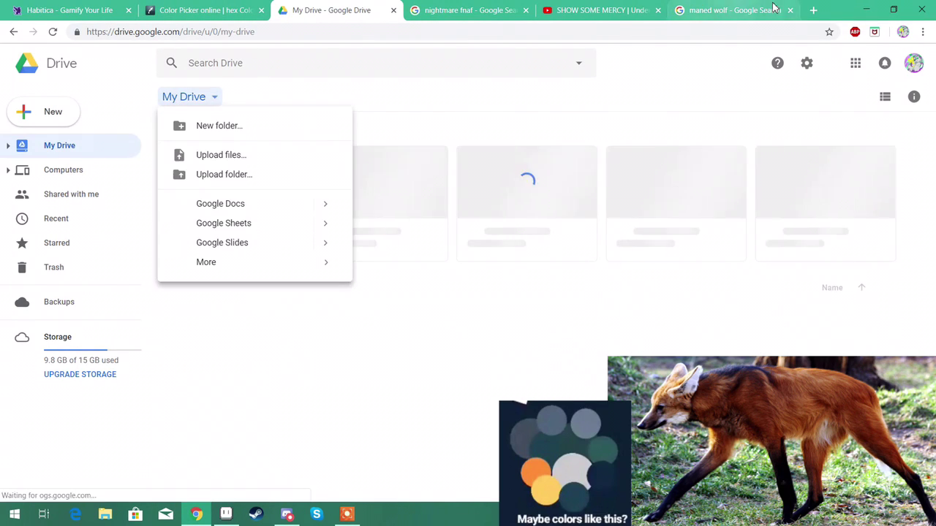
double_click(244, 332)
double_click(484, 162)
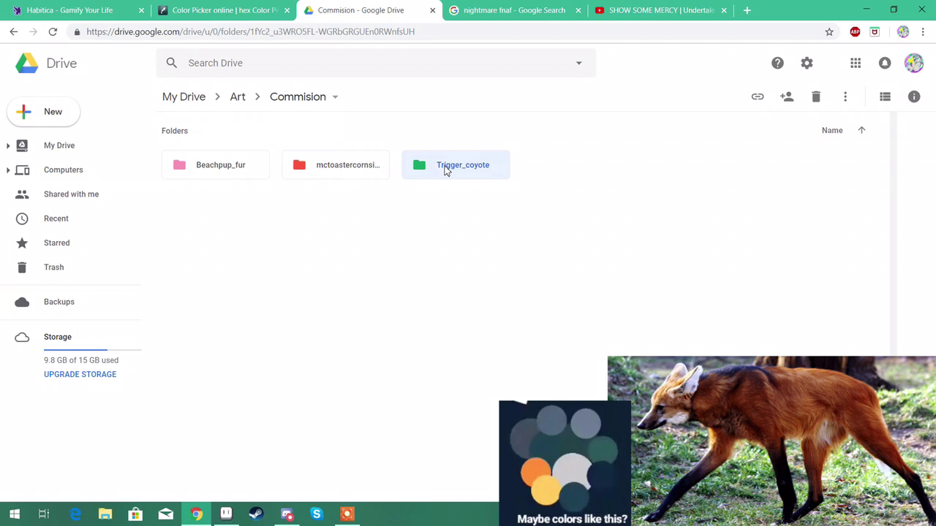
double_click(446, 170)
right_click(454, 186)
left_click(482, 418)
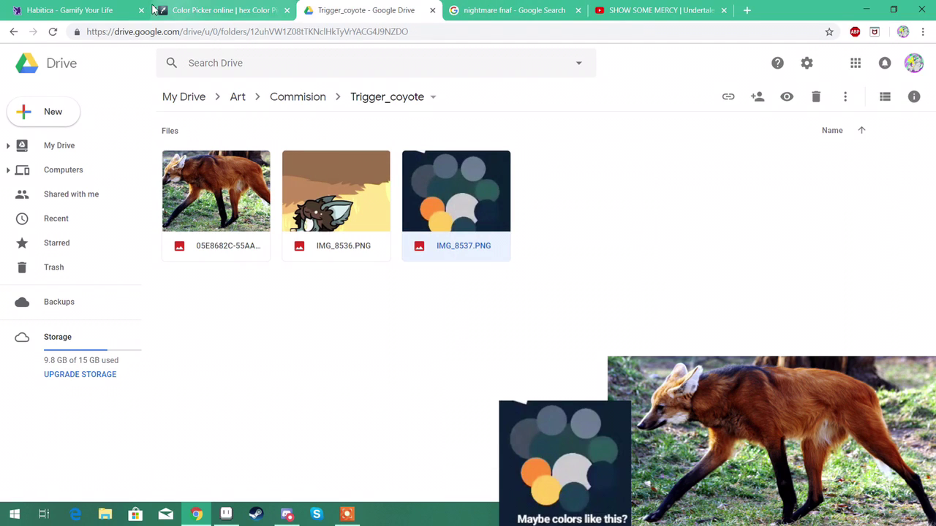
Step: Upload the downloaded palette image IMG_8537.PNG to the imagecolorpicker.com colour picker
left_click(184, 7)
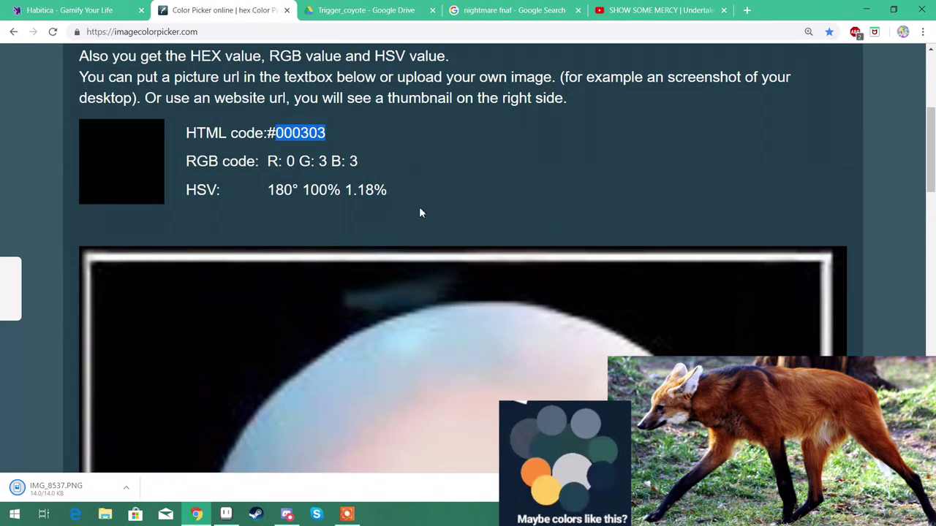
scroll(167, 195, "down", 5)
left_click(178, 142)
left_click(219, 175)
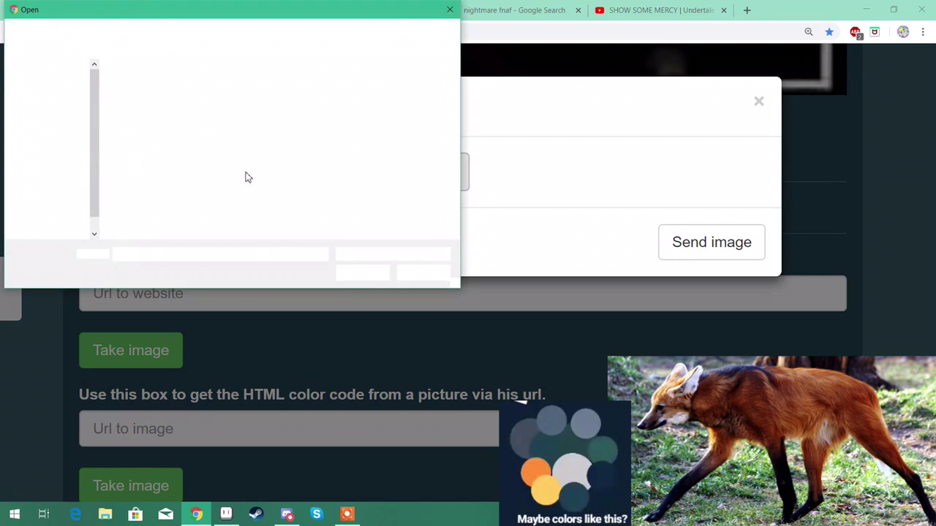
scroll(329, 135, "down", 15)
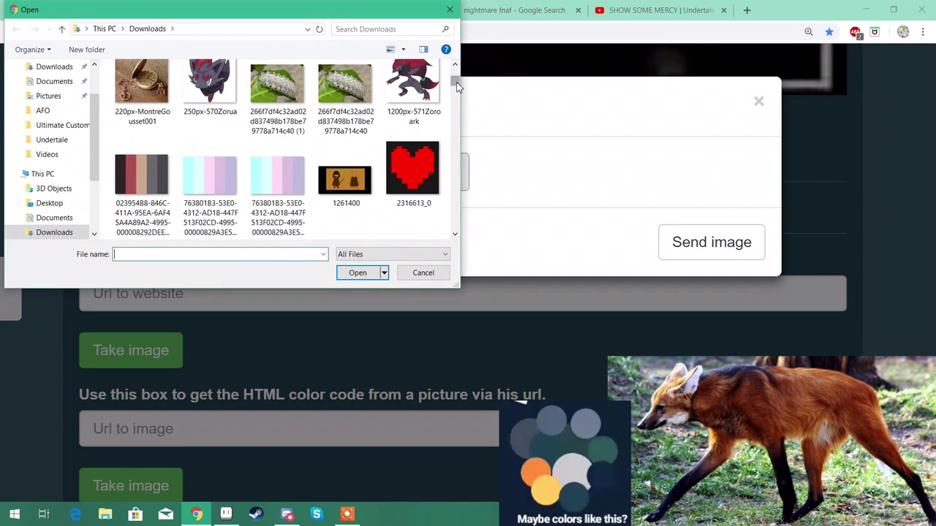
scroll(328, 134, "down", 20)
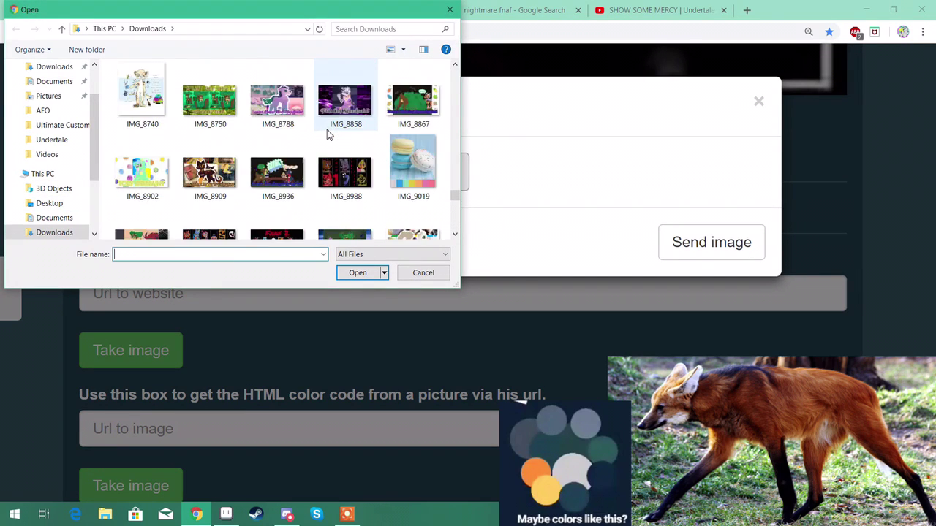
scroll(329, 135, "up", 15)
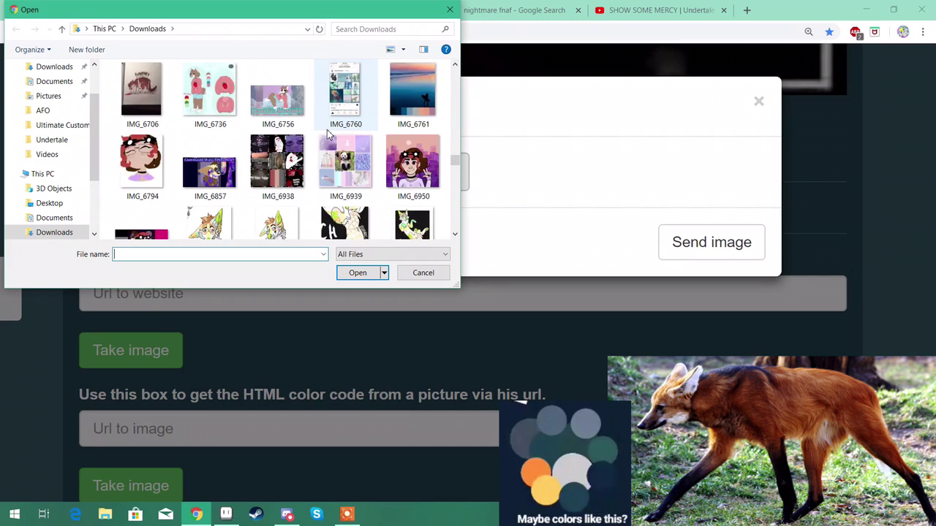
scroll(329, 135, "up", 10)
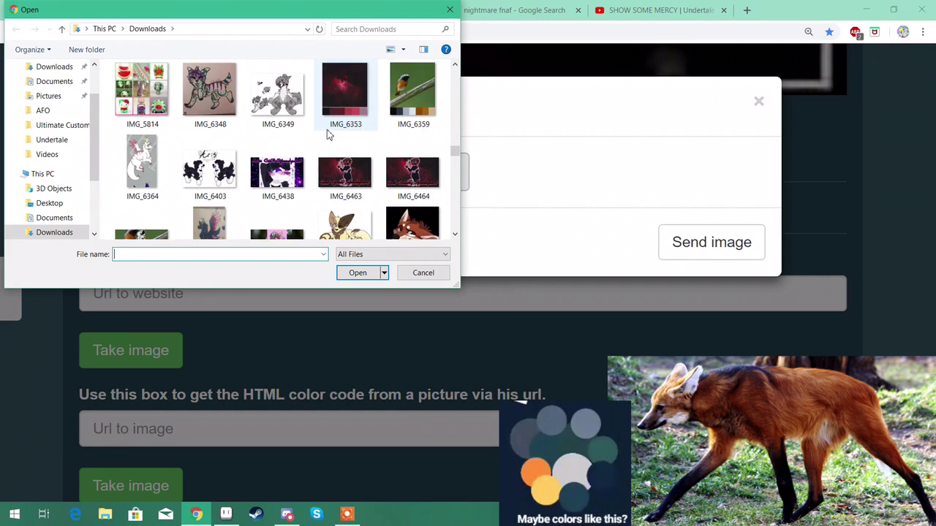
scroll(328, 134, "up", 12)
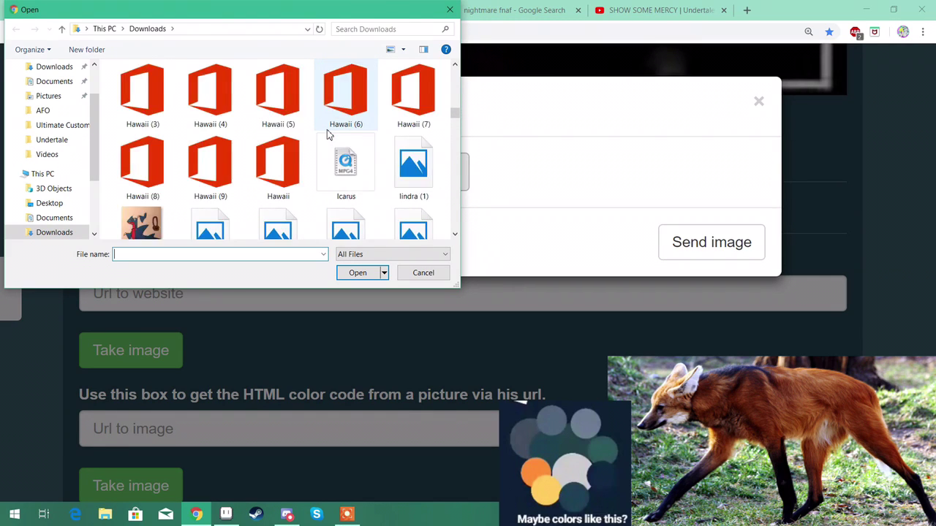
scroll(329, 134, "down", 10)
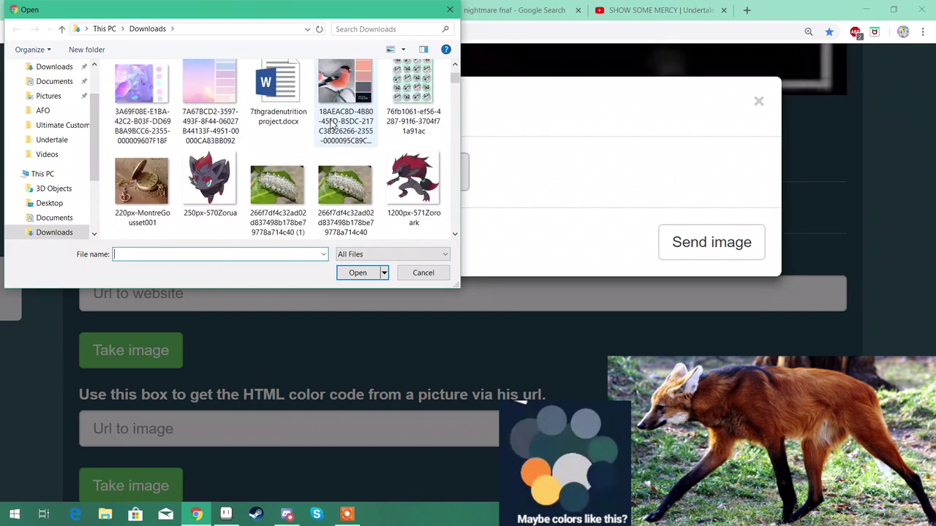
scroll(313, 108, "down", 12)
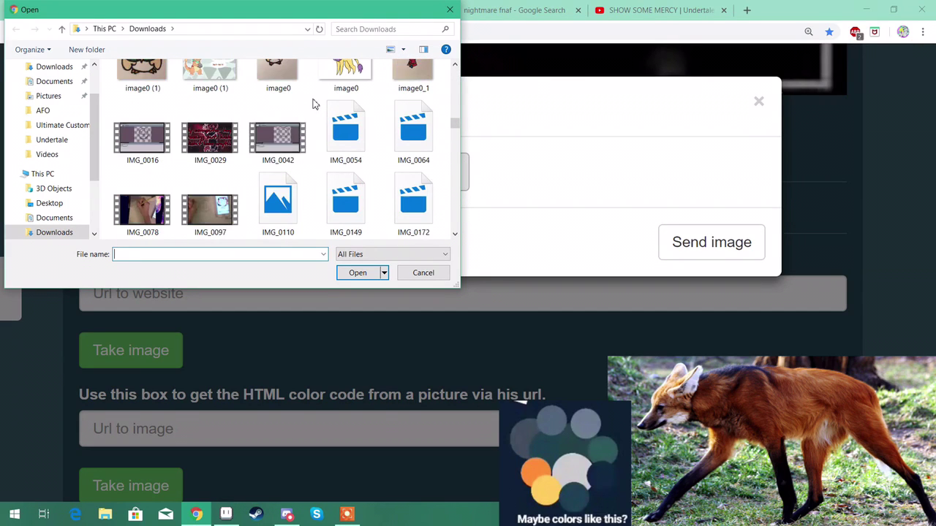
scroll(312, 105, "down", 12)
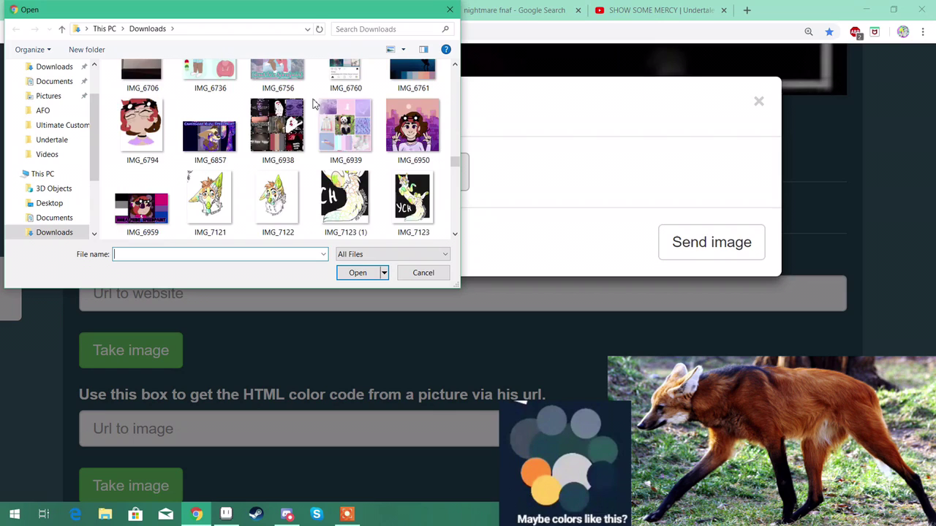
scroll(312, 105, "down", 3)
double_click(289, 121)
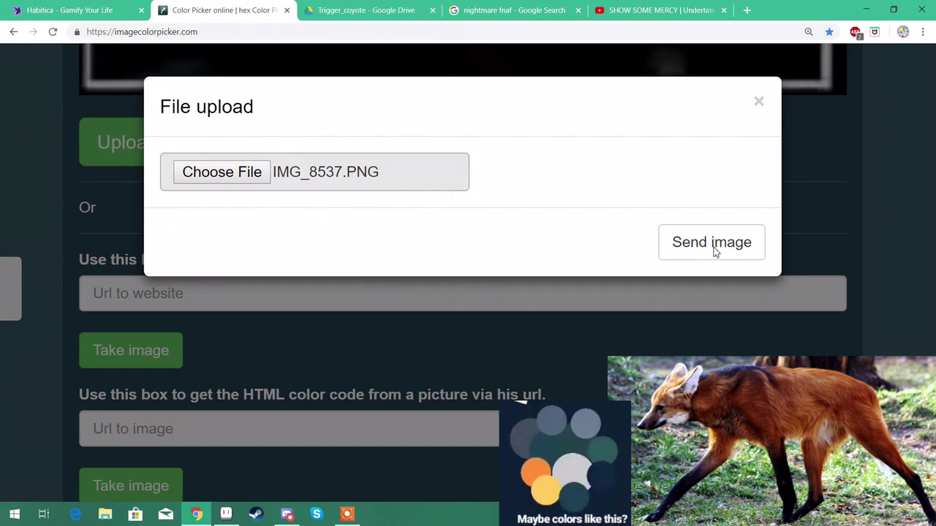
left_click(715, 252)
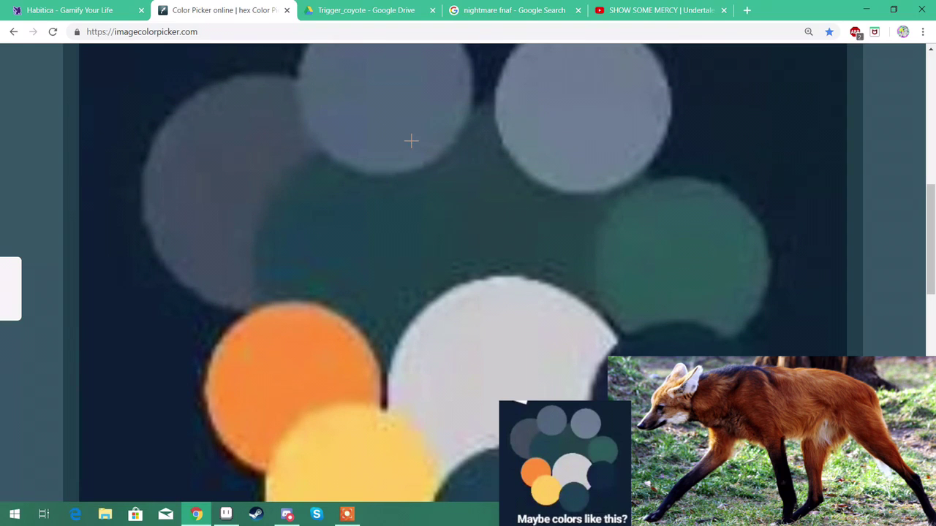
Step: Sample the light grey circle of the palette image and set Aseprite's foreground colour to #cbcbcd
left_click(498, 381)
scroll(241, 254, "up", 6)
scroll(361, 292, "down", 8)
scroll(361, 293, "up", 3)
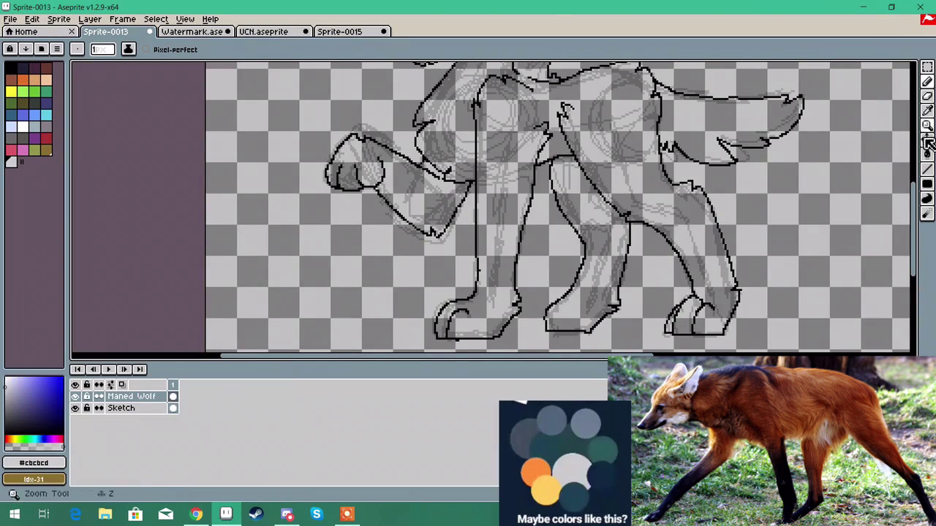
Step: Fill the wolf's body, legs and raised front leg with the light grey #cbcbcd
left_click(927, 154)
left_click(621, 165)
left_click(590, 212)
left_click(397, 185)
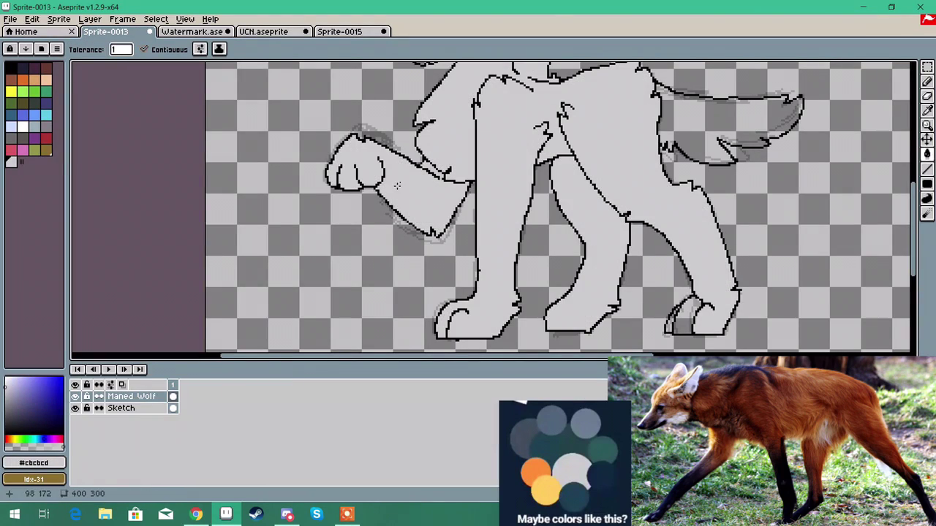
scroll(430, 171, "down", 2)
scroll(560, 240, "up", 4)
scroll(541, 246, "up", 1)
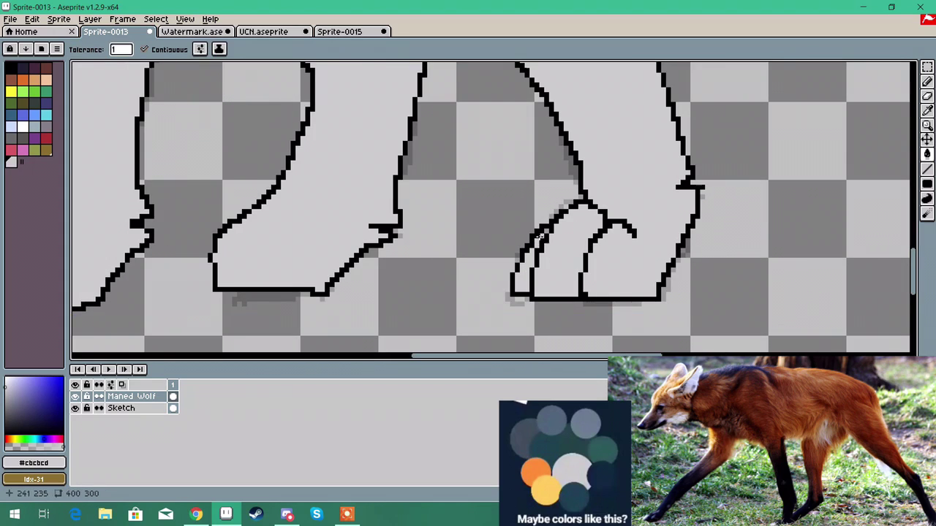
Step: Fill the unfilled areas of the wolf's upper body and head with the same light grey
scroll(526, 205, "down", 3)
left_click_drag(912, 249, 914, 124)
left_click(351, 153)
left_click(384, 138)
scroll(257, 98, "up", 1)
left_click(240, 221)
Step: Fill the patch at the near eye's inner corner with white and a remaining area with light grey
left_click(23, 126)
scroll(223, 203, "up", 2)
left_click(354, 205)
left_click(11, 162)
left_click(379, 169)
scroll(382, 169, "down", 3)
mouse_move(913, 184)
left_mouse_down()
mouse_move(912, 209)
mouse_move(912, 187)
left_mouse_up()
scroll(407, 179, "up", 4)
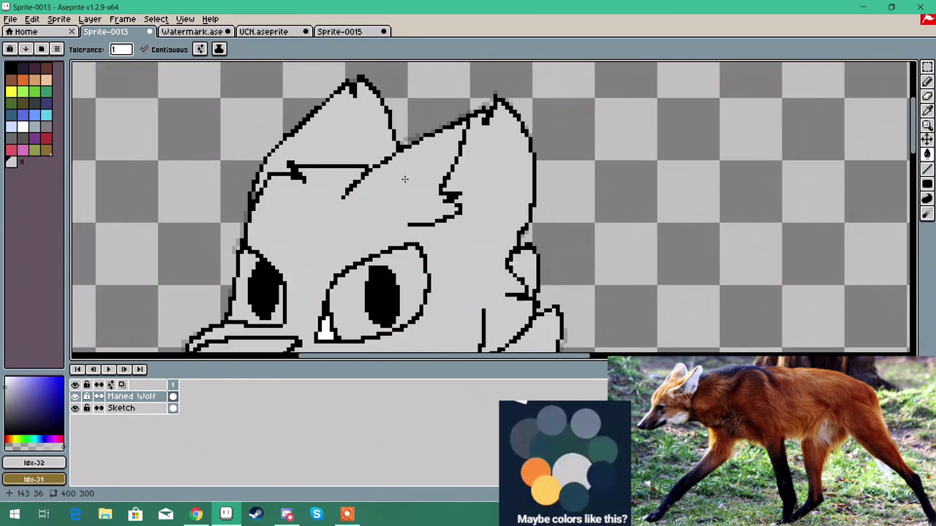
Step: Sample the orange circle of the palette image in Chrome and set Aseprite's foreground colour to #FF8C35
left_click(196, 514)
left_click(240, 208)
scroll(278, 162, "up", 5)
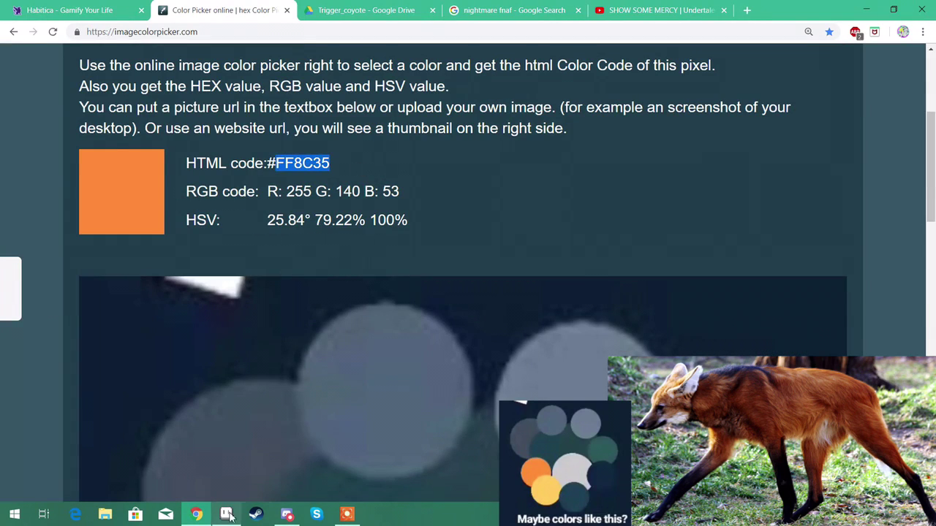
left_click(230, 515)
left_click(34, 462)
double_click(176, 372)
type("FF8C35")
Step: Fill the far ear with orange, then close off the near ear's front patch with an orange line and fill it
left_click(337, 83)
left_click(179, 205)
scroll(179, 205, "down", 2)
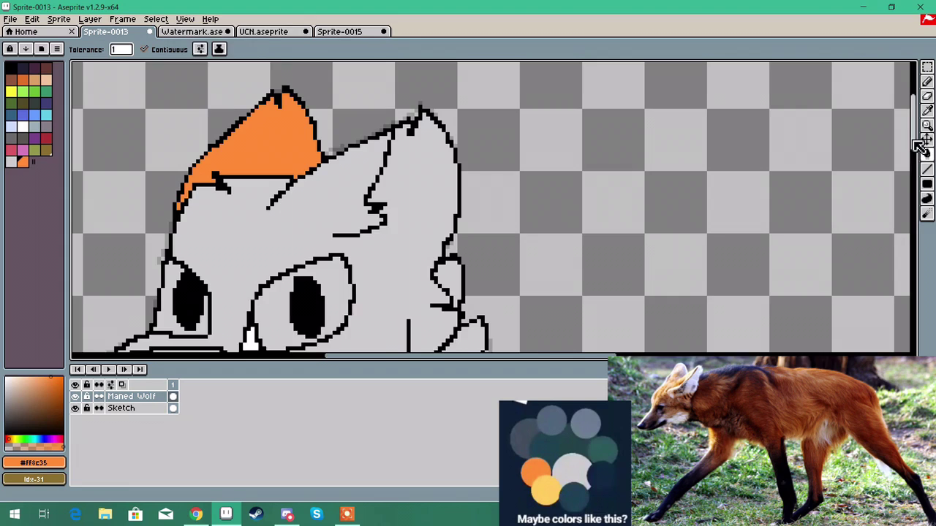
left_click(927, 81)
scroll(263, 210, "up", 1)
left_click_drag(347, 249, 354, 250)
left_click(927, 155)
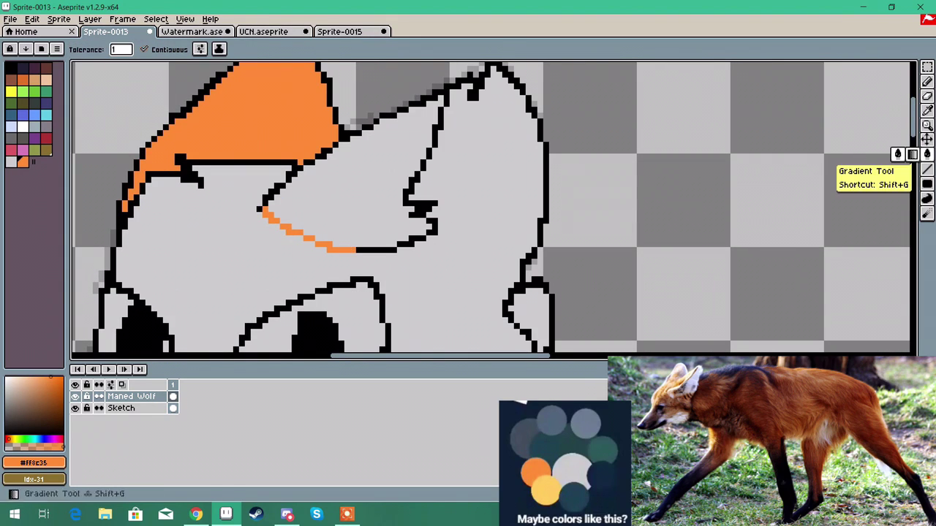
left_click(388, 194)
Step: Close the gap at the base of the mane behind the neck with an orange line and fill the mane orange
scroll(391, 196, "down", 1)
left_click_drag(912, 122, 912, 162)
left_click(927, 81)
scroll(427, 277, "up", 3)
left_click_drag(462, 262, 484, 279)
left_click(927, 154)
left_click(516, 129)
Step: Draw orange boundary lines around the shoulder and fill the standing front leg up to the mane with orange
scroll(516, 129, "down", 2)
mouse_move(913, 190)
left_mouse_down()
mouse_move(901, 161)
mouse_move(913, 156)
mouse_move(912, 209)
left_mouse_up()
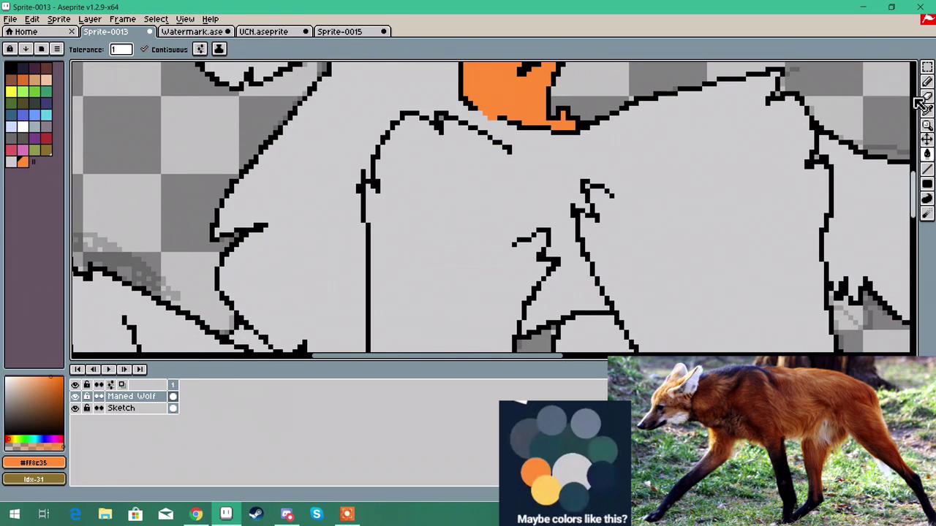
left_click(927, 81)
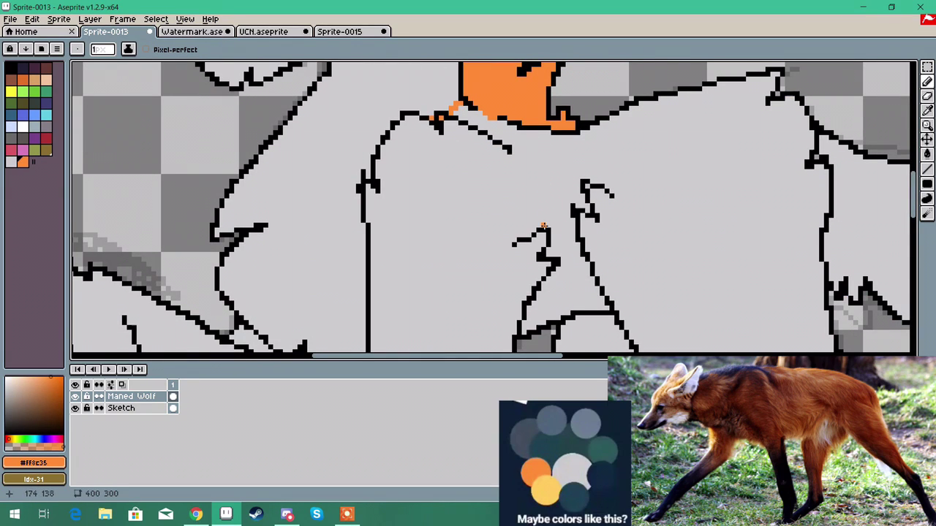
left_click_drag(520, 148, 515, 133)
scroll(504, 184, "down", 1)
mouse_move(913, 192)
left_mouse_down()
mouse_move(923, 257)
mouse_move(902, 163)
left_mouse_up()
left_click(927, 154)
left_click(410, 161)
left_click(506, 238)
scroll(515, 238, "down", 1)
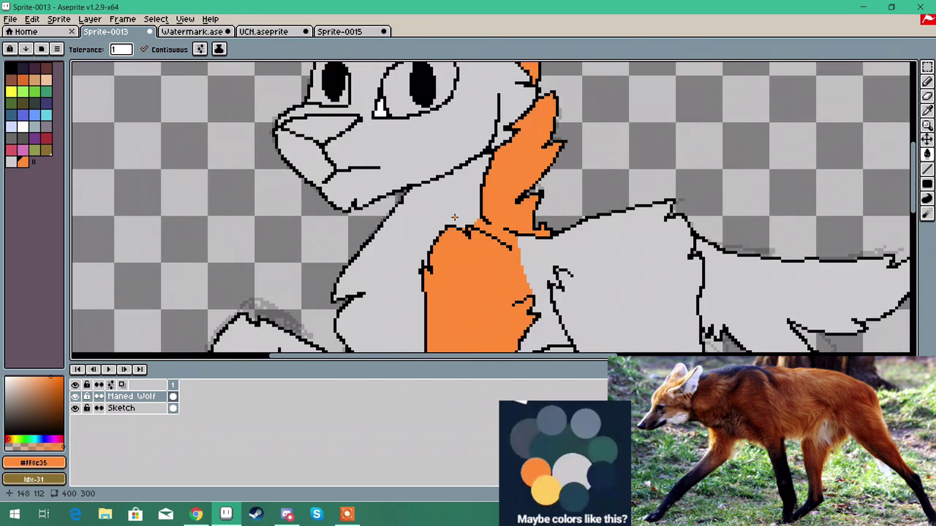
Step: Upload IMG_8537.PNG to the colour picker site in Chrome again
left_click(198, 514)
scroll(351, 268, "up", 5)
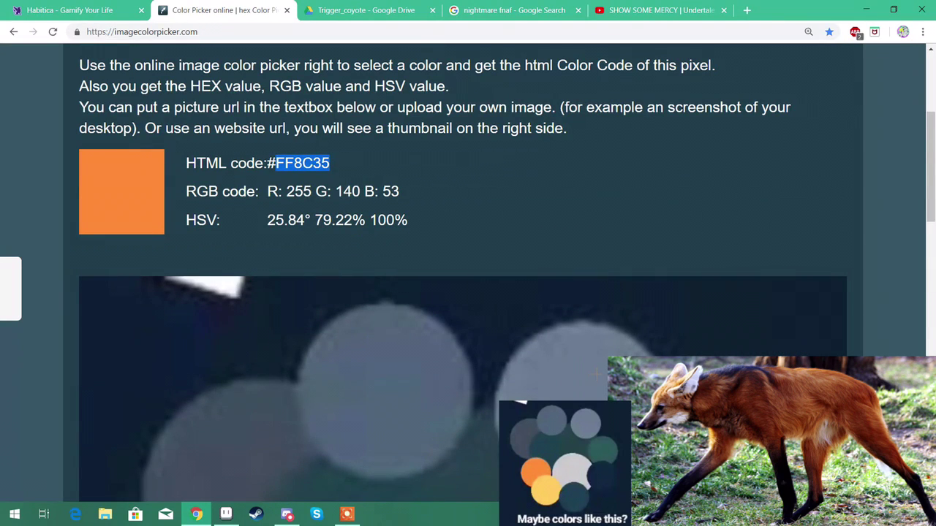
scroll(209, 359, "down", 5)
left_click(209, 359)
left_click(219, 146)
scroll(227, 169, "down", 10)
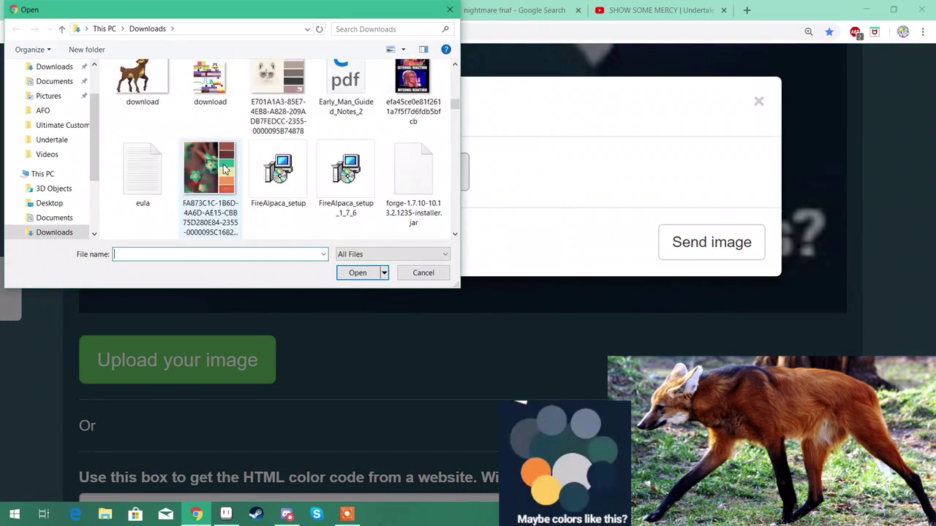
scroll(225, 168, "down", 15)
scroll(225, 169, "up", 1)
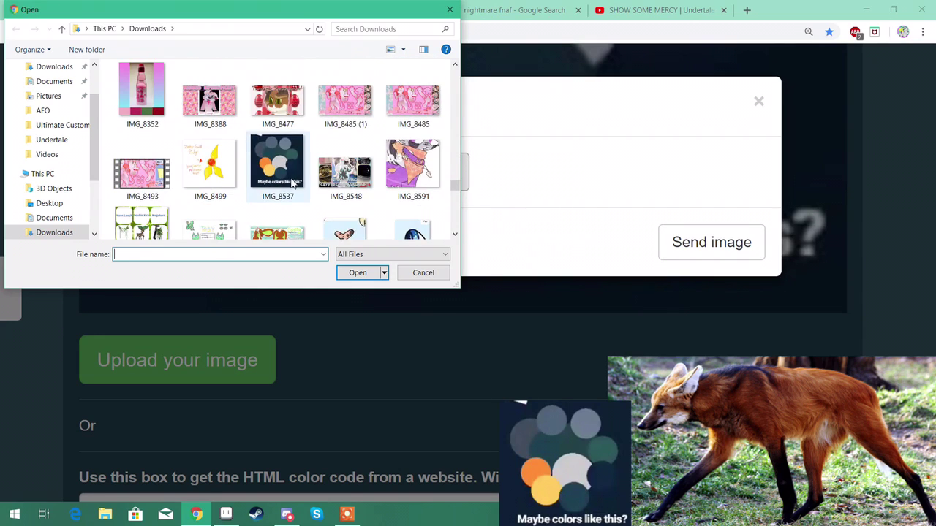
double_click(290, 179)
left_click(689, 232)
Step: Sample the dark navy of the palette image and recolour the orange areas of both ears with #0F2740 in Aseprite
scroll(684, 248, "down", 8)
left_click(674, 310)
scroll(675, 310, "up", 5)
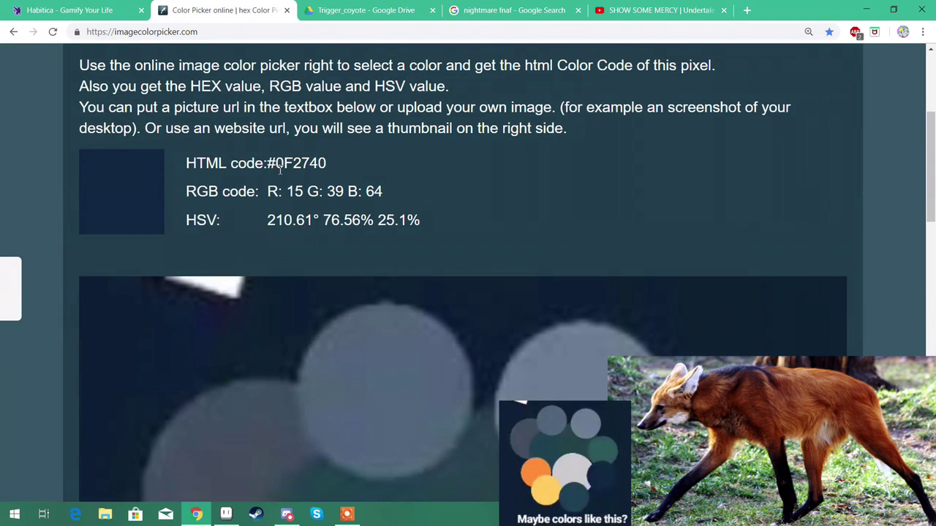
left_click(226, 515)
left_click(44, 463)
type("0F2740")
left_click(59, 463)
left_click_drag(913, 192, 913, 150)
left_click(392, 165)
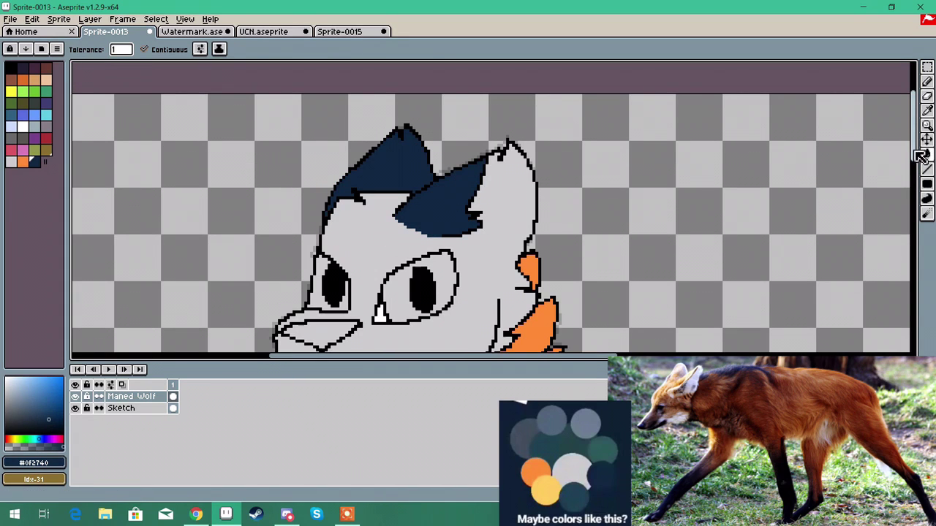
Step: Draw a navy boundary across the standing front paw and fill its toes with navy #0F2740
scroll(898, 234, "down", 10)
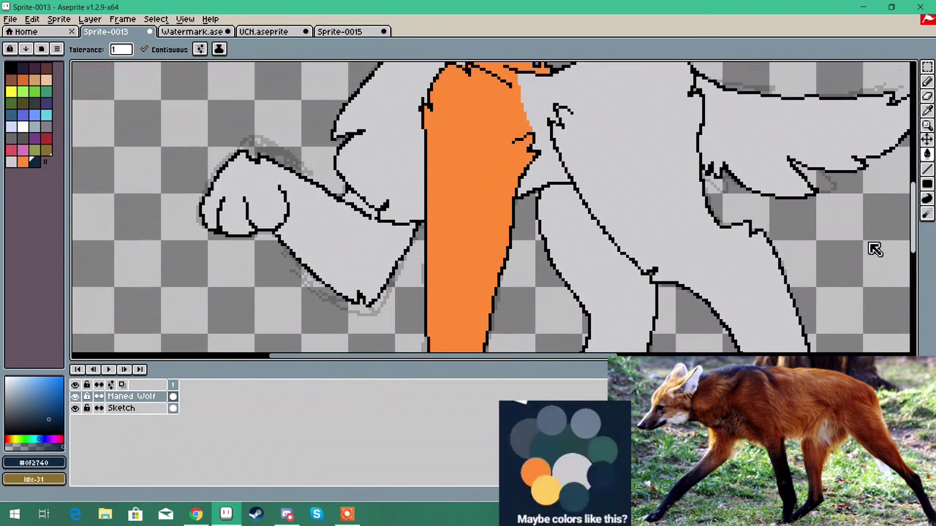
scroll(875, 249, "down", 5)
scroll(424, 274, "up", 2)
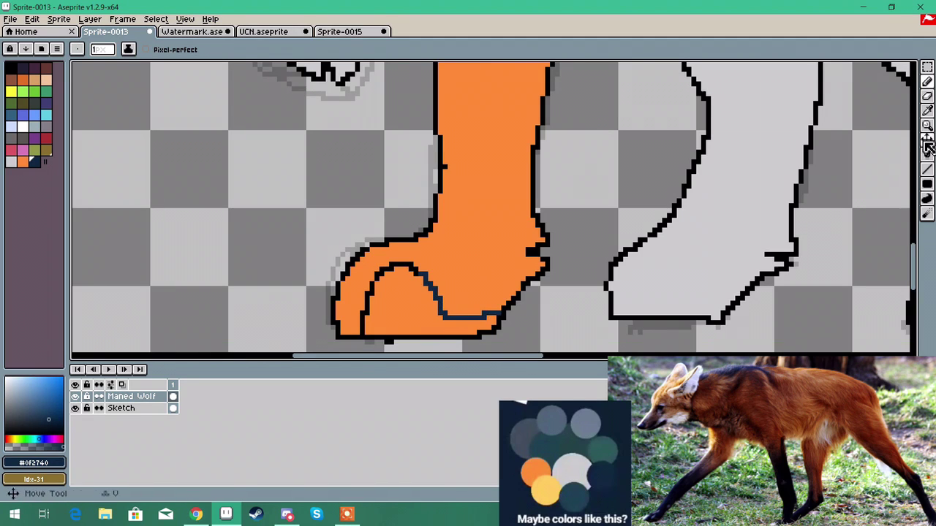
left_click(416, 289)
scroll(422, 265, "up", 1)
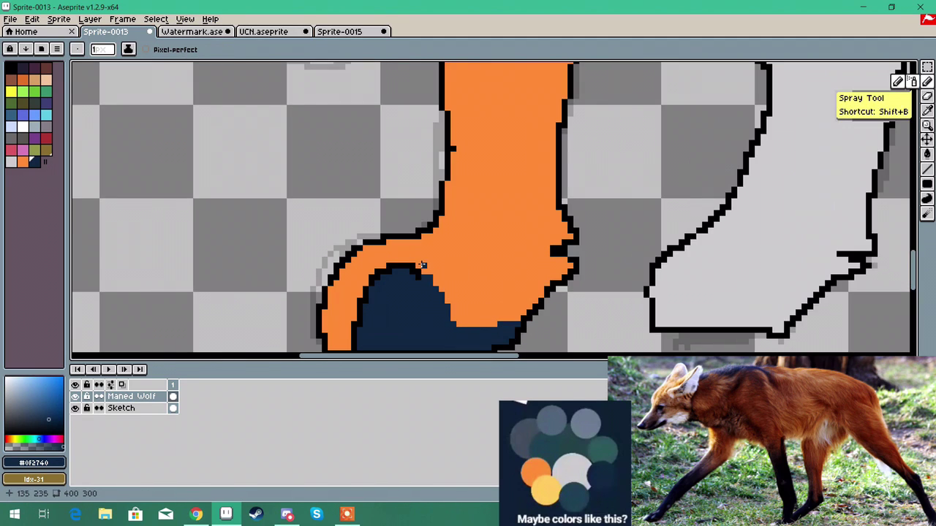
left_click(922, 152)
scroll(914, 219, "down", 3)
scroll(912, 269, "up", 3)
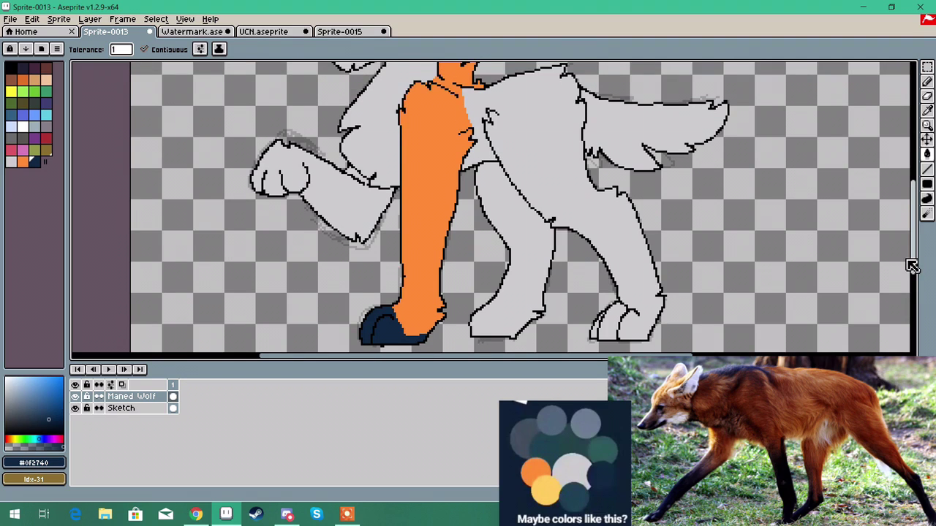
Step: Fill the raised front leg and its paw with the orange palette colour
scroll(912, 267, "up", 3)
left_click(23, 161)
left_click(314, 268)
scroll(315, 268, "up", 3)
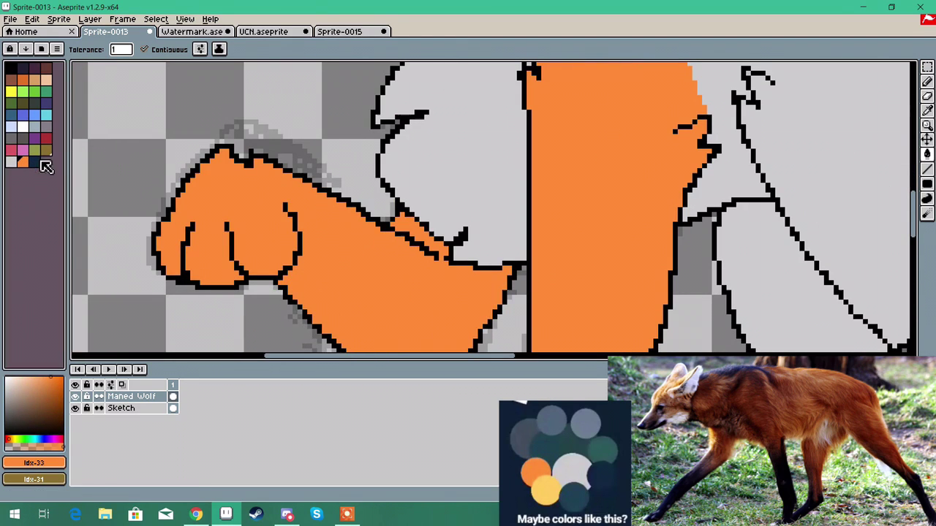
Step: Draw a navy boundary across the upper part of the raised front leg and fill the leg and paw below it with navy
left_click(34, 162)
left_click(927, 81)
scroll(326, 211, "up", 1)
scroll(327, 211, "down", 2)
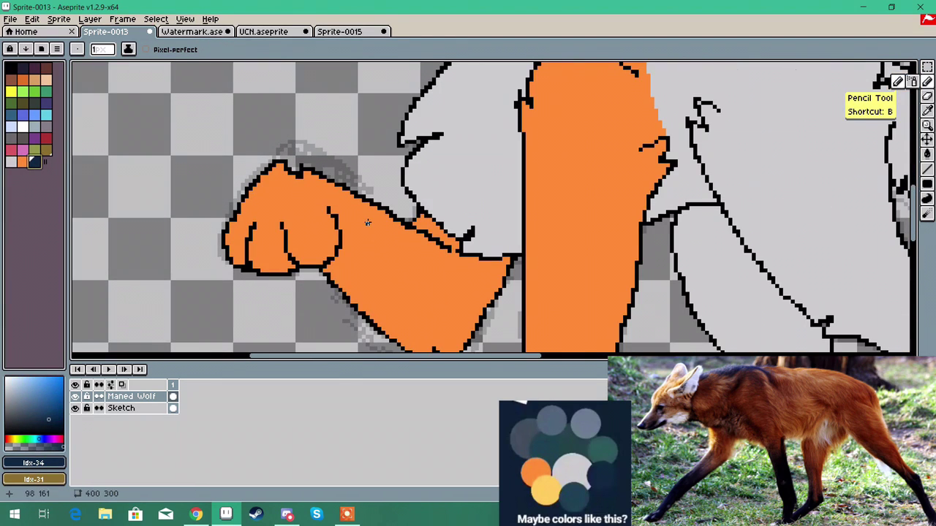
scroll(439, 253, "up", 1)
left_click_drag(450, 257, 469, 307)
scroll(417, 294, "up", 2)
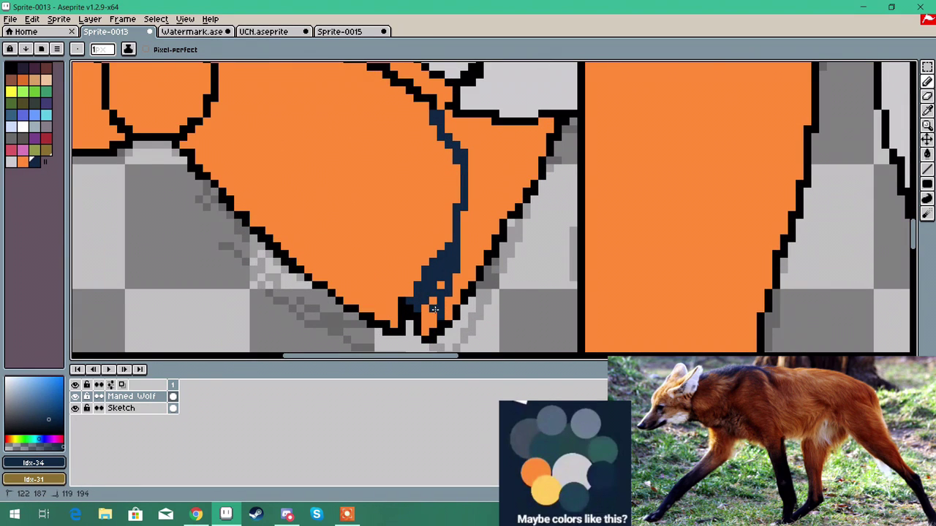
left_click(927, 155)
left_click(413, 149)
scroll(413, 149, "down", 5)
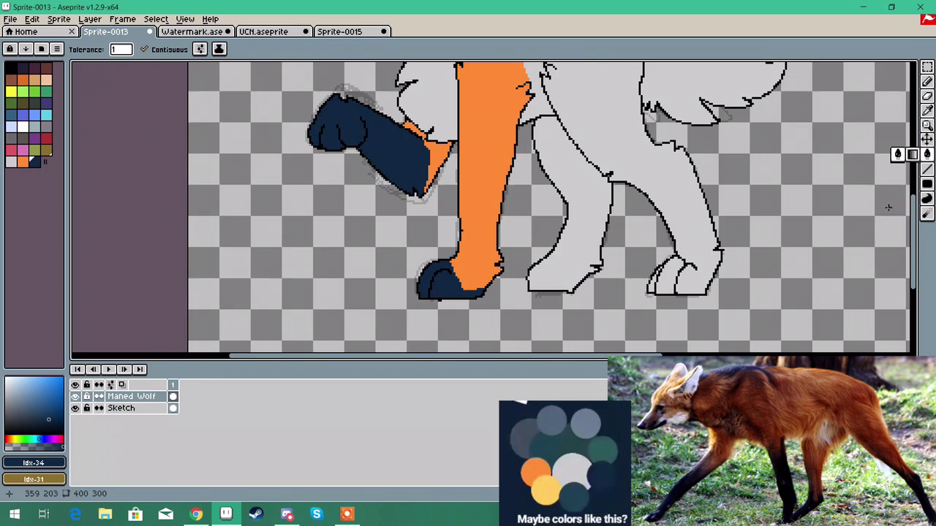
Step: Draw a navy boundary down the far hind leg to its paw and fill the rear portion of the leg with navy
mouse_move(913, 249)
left_mouse_down()
mouse_move(911, 230)
mouse_move(902, 240)
mouse_move(913, 249)
left_mouse_up()
left_click(927, 81)
scroll(587, 260, "up", 2)
scroll(631, 184, "up", 1)
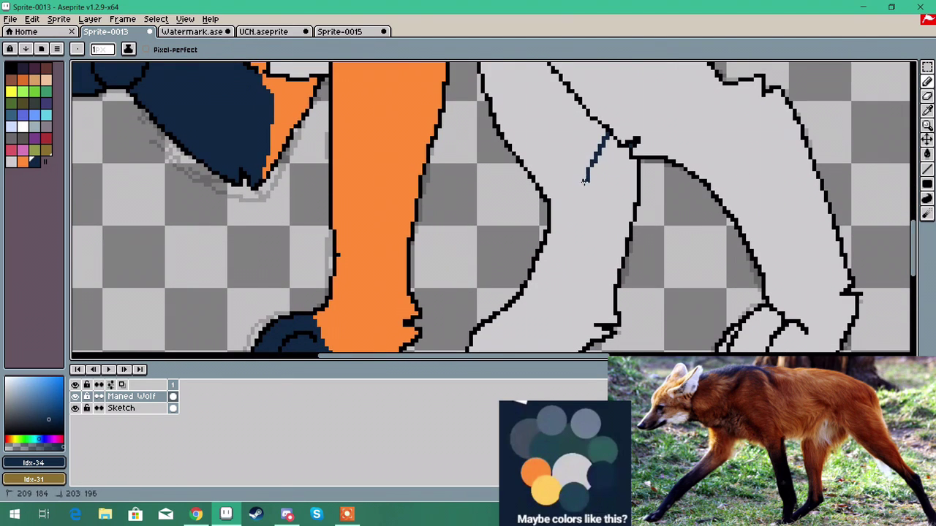
scroll(540, 266, "up", 1)
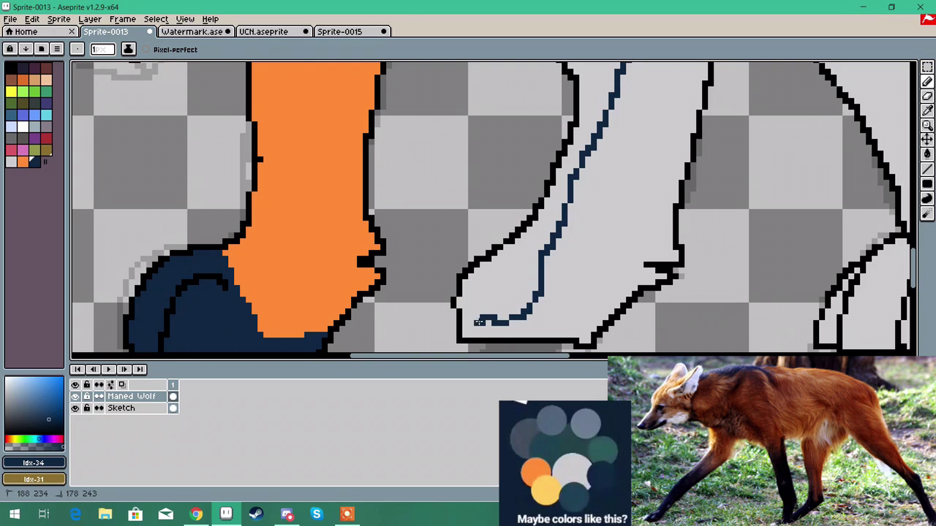
left_click(927, 155)
left_click(561, 186)
key("ctrl+z")
left_click(599, 178)
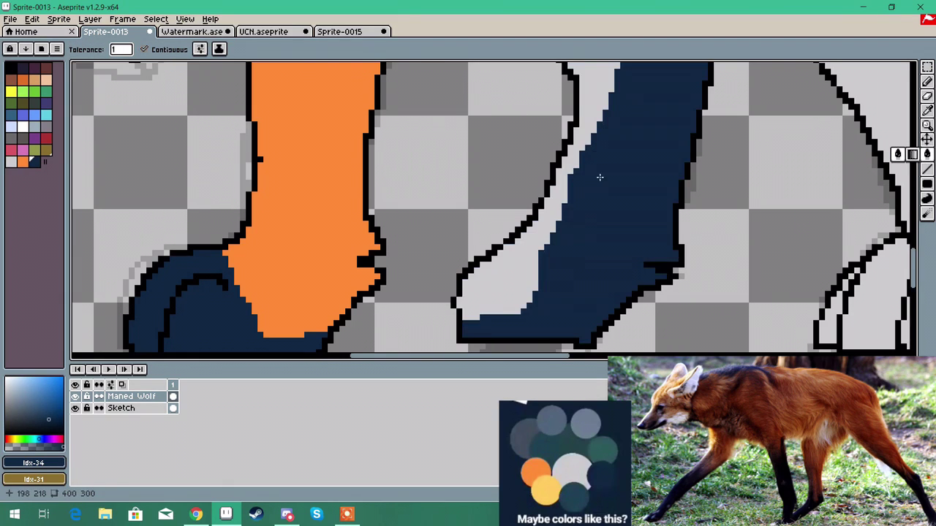
Step: Sample the light grey #CBCBCD and touch up the navy boundary along the far hind leg with single-pixel strokes
scroll(599, 177, "down", 3)
scroll(553, 204, "up", 2)
left_click(927, 111)
left_click(881, 110)
left_click(927, 80)
scroll(574, 251, "up", 1)
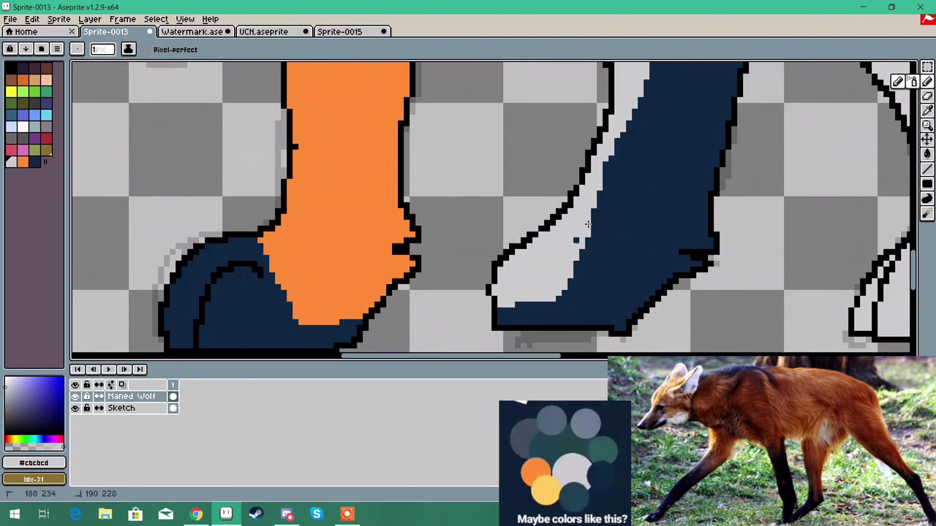
scroll(582, 264, "down", 3)
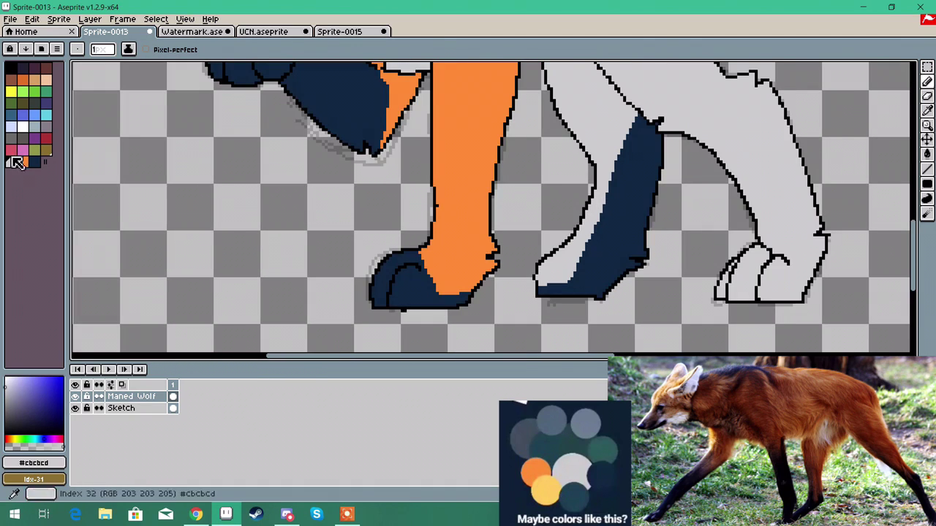
Step: Try orange on the navy part of the far hind leg and fill it with navy again
left_click(23, 163)
left_click(927, 154)
left_click(637, 176)
left_click(34, 162)
left_click(643, 218)
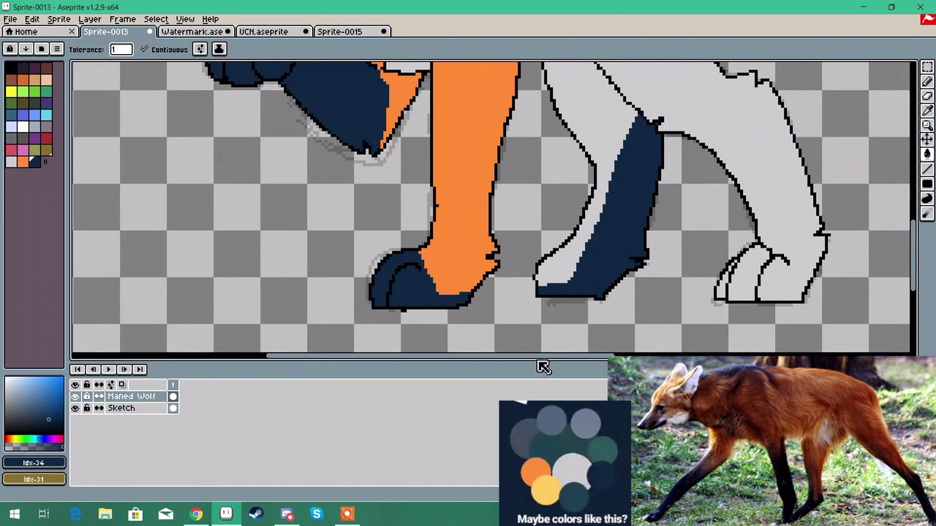
Step: Draw a curved navy boundary across the thigh of the near hind leg and fill the leg below it with navy
left_click_drag(542, 357, 581, 361)
mouse_move(913, 237)
left_mouse_down()
mouse_move(919, 222)
mouse_move(920, 237)
left_mouse_up()
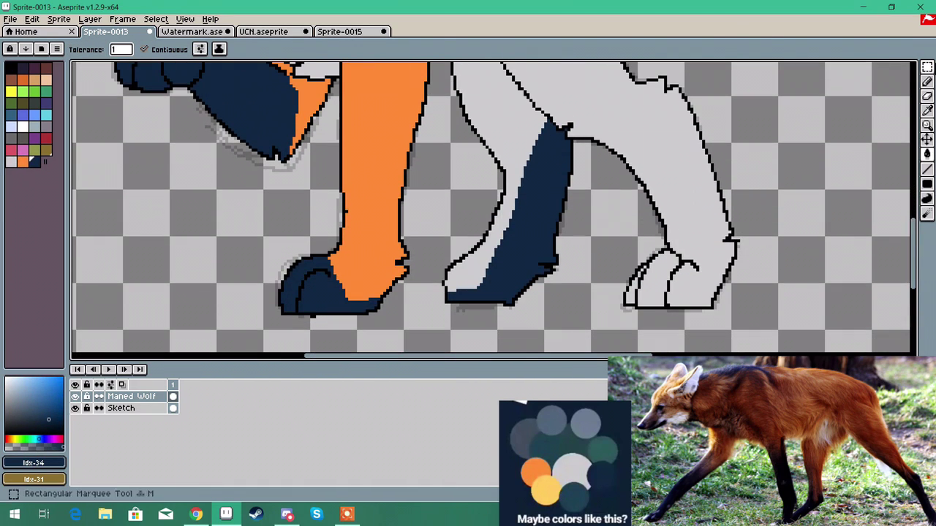
left_click(927, 81)
scroll(609, 109, "up", 1)
scroll(608, 109, "up", 1)
scroll(618, 99, "down", 1)
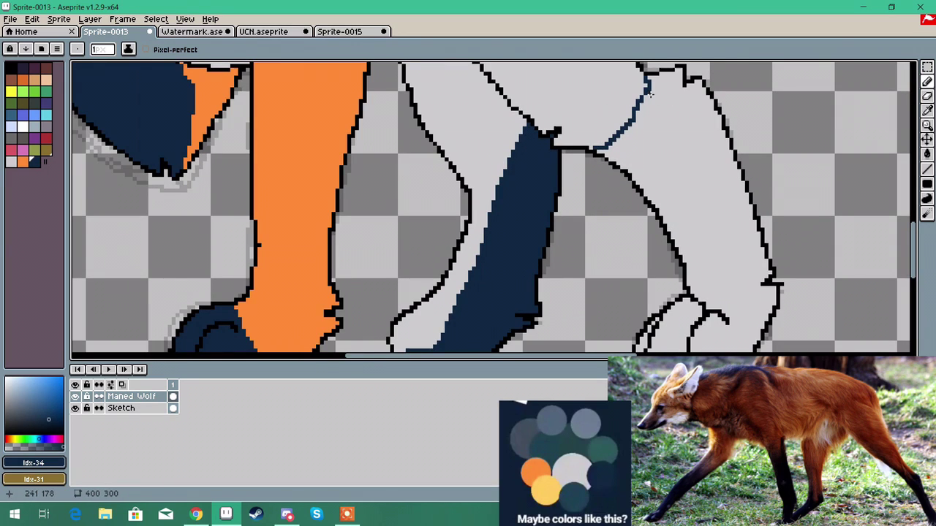
left_click(927, 154)
left_click(688, 178)
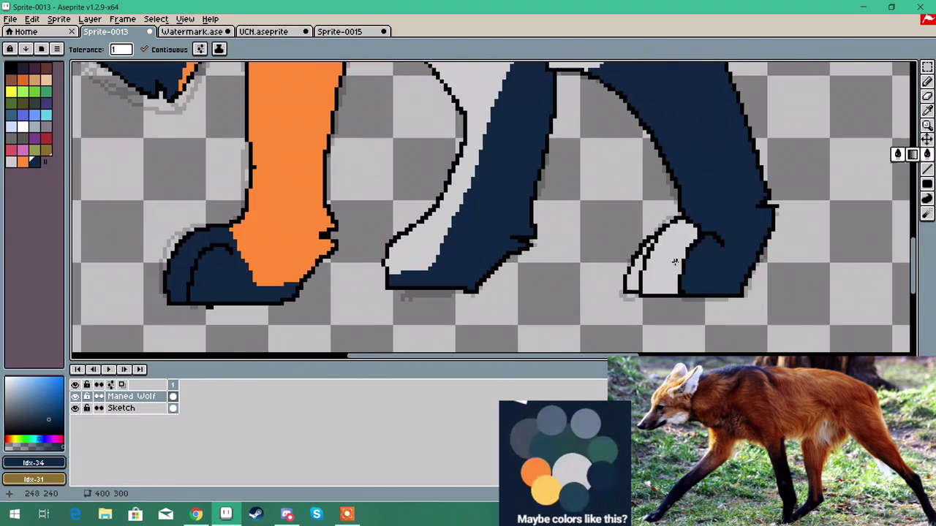
Step: Fill the remaining toe areas of the near hind paw with navy
left_click(662, 256)
scroll(635, 281, "up", 1)
left_click(635, 282)
left_click(660, 225)
scroll(661, 225, "down", 1)
left_click_drag(914, 264, 911, 228)
scroll(675, 188, "down", 2)
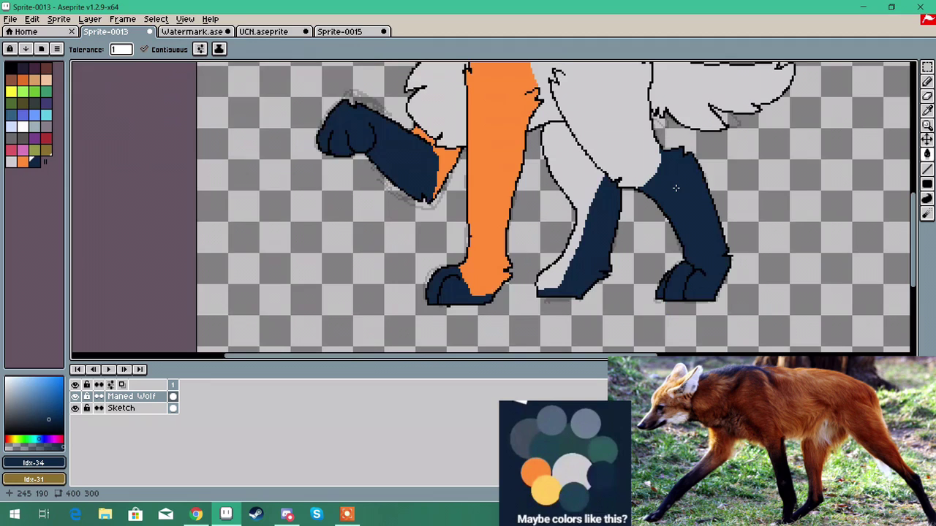
scroll(675, 188, "up", 1)
Step: Sample the dark teal of the palette image in Chrome and set #1D424B as the foreground colour in Aseprite
left_click(24, 162)
left_click(196, 514)
scroll(344, 350, "down", 1)
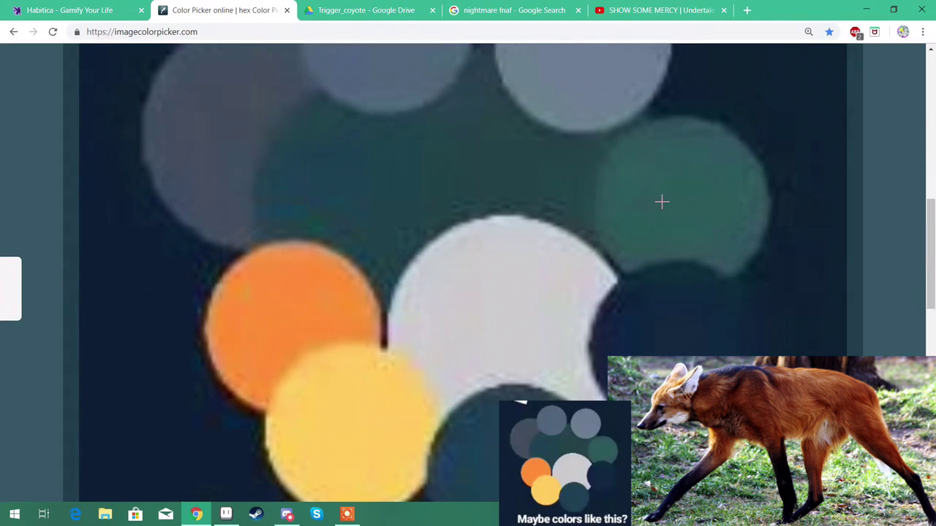
scroll(409, 177, "up", 5)
left_click_drag(276, 163, 321, 163)
key("ctrl+c")
left_click(226, 514)
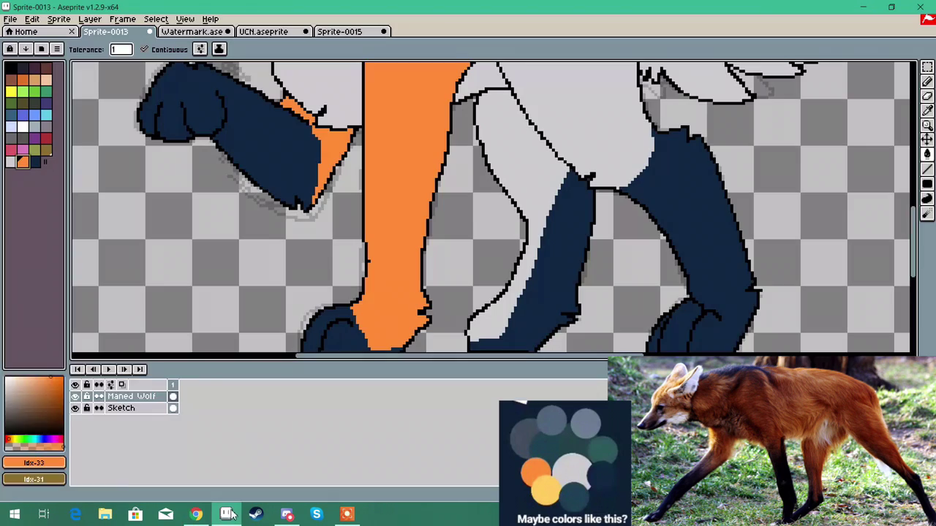
left_click(34, 463)
double_click(156, 374)
key("ctrl+v")
left_click(61, 462)
Step: Fill the grey body, thigh and front portion of the far hind leg with teal #1D424B
left_click(927, 81)
mouse_move(914, 226)
left_mouse_down()
mouse_move(906, 189)
mouse_move(927, 274)
left_mouse_up()
left_click(927, 154)
left_click(560, 219)
scroll(517, 295, "down", 5)
scroll(515, 260, "up", 5)
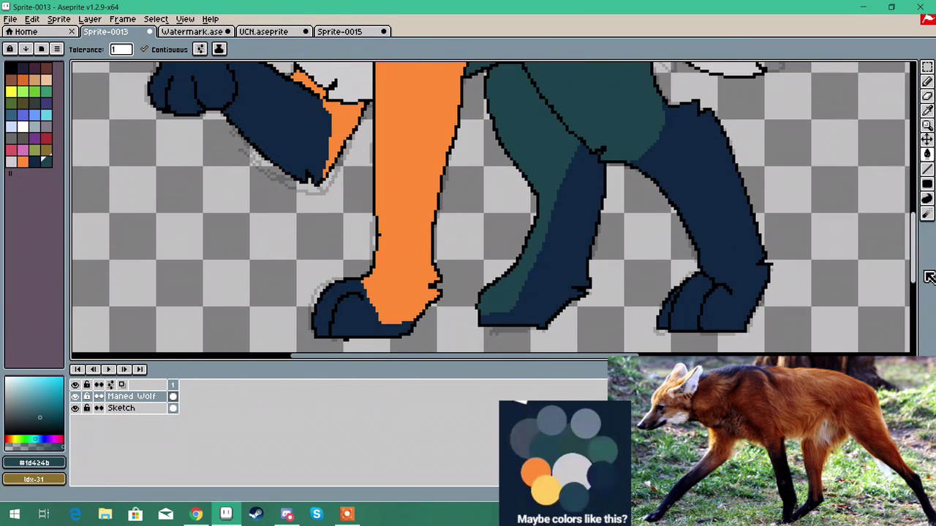
Step: Colour the near hind paw's toes teal, draw two teal lines down that leg and fill the strip between them
left_click(927, 82)
scroll(686, 192, "up", 1)
left_click_drag(915, 228, 917, 234)
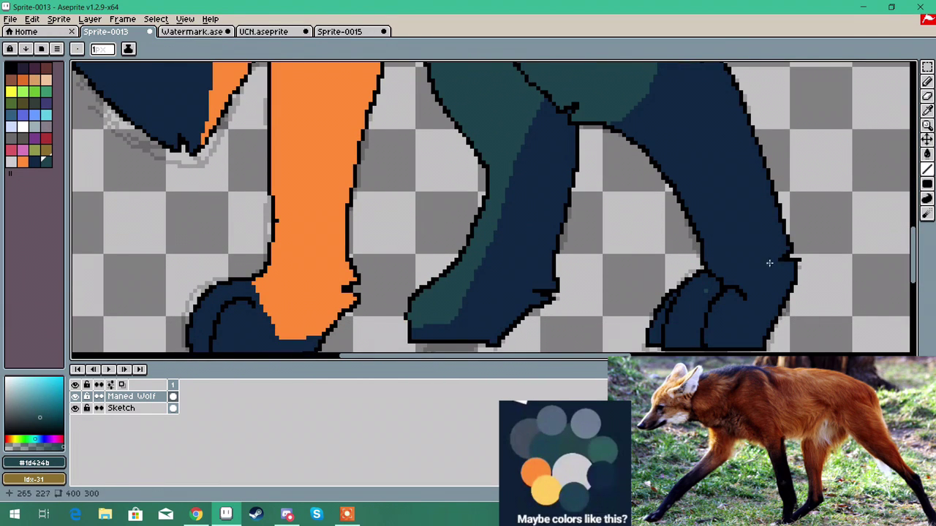
scroll(914, 255, "up", 1)
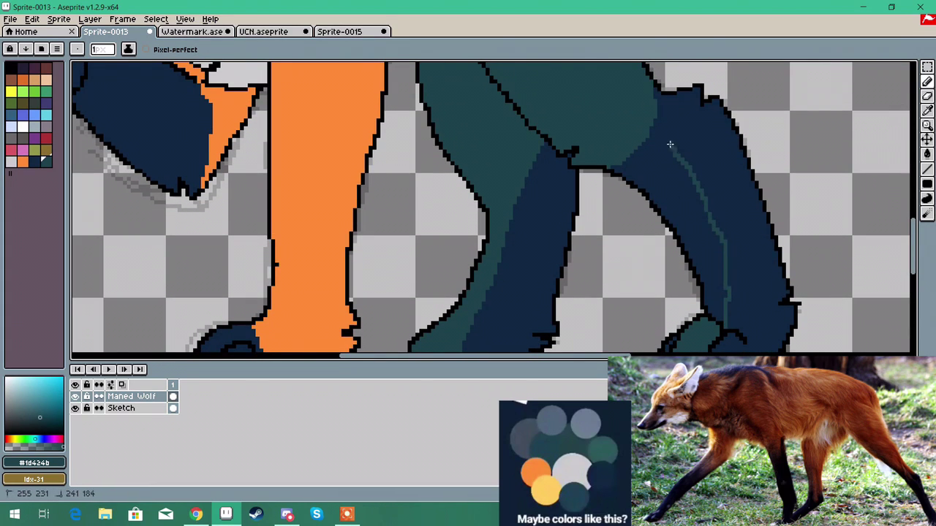
scroll(665, 127, "up", 1)
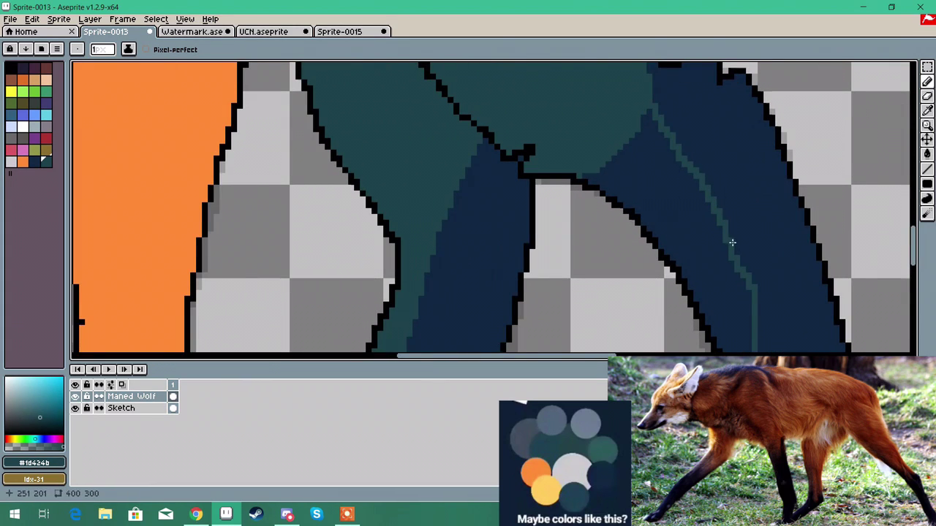
scroll(732, 242, "down", 1)
scroll(914, 249, "down", 1)
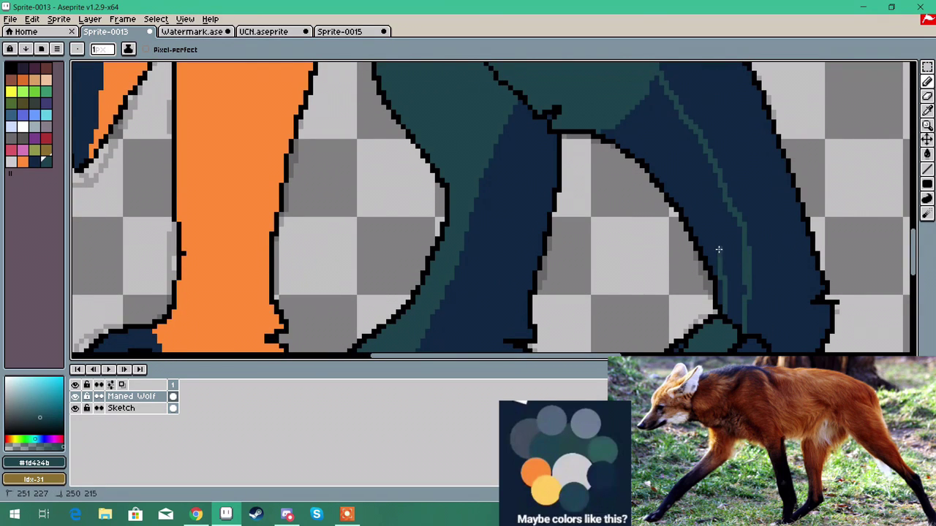
left_click(927, 155)
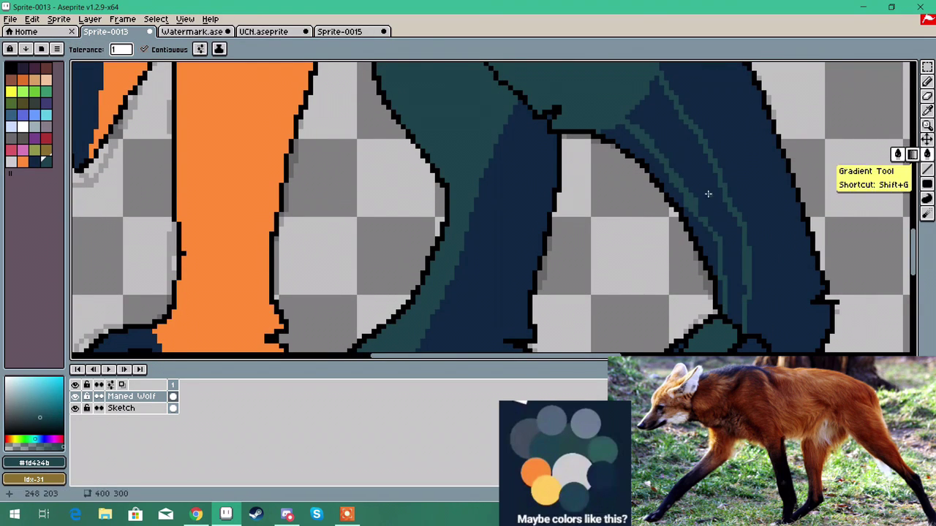
left_click(706, 194)
Step: Sample navy #0F2740 from the near hind leg and smooth the edges of its teal strip with the Pencil tool
left_click(730, 165, "alt")
left_click(927, 82)
scroll(665, 181, "up", 1)
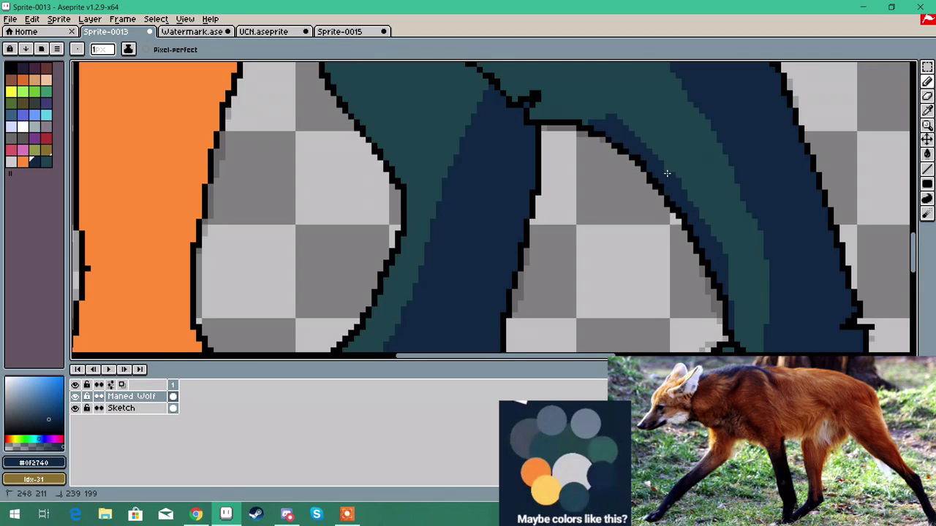
scroll(667, 173, "down", 3)
scroll(662, 174, "up", 3)
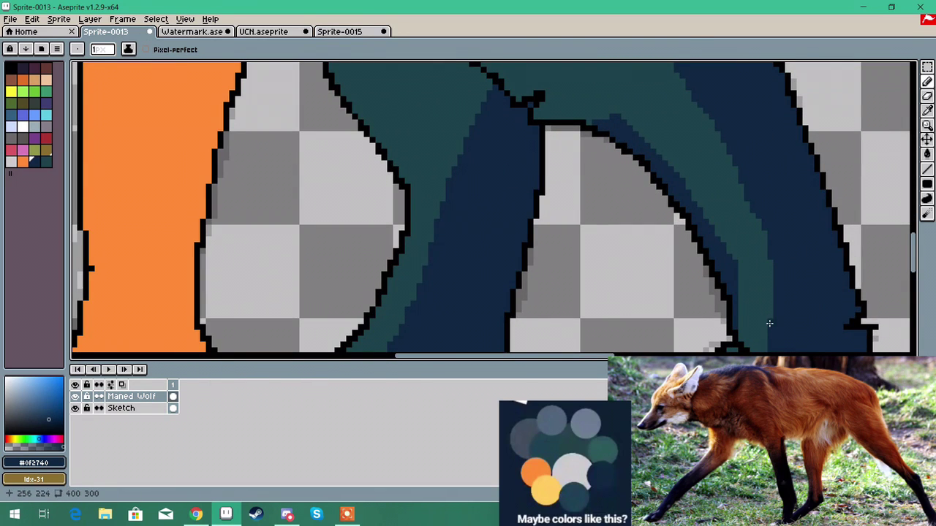
scroll(764, 328, "down", 1)
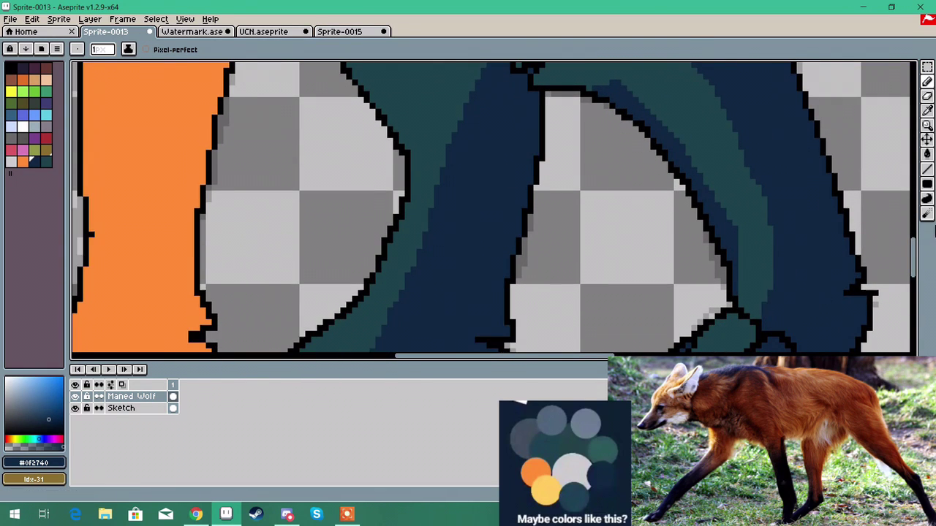
left_click_drag(915, 256, 915, 243)
Step: Select the grey chest and neck area, draw a navy boundary up the neck and fill the part behind it with navy #0F2740
scroll(696, 190, "down", 6)
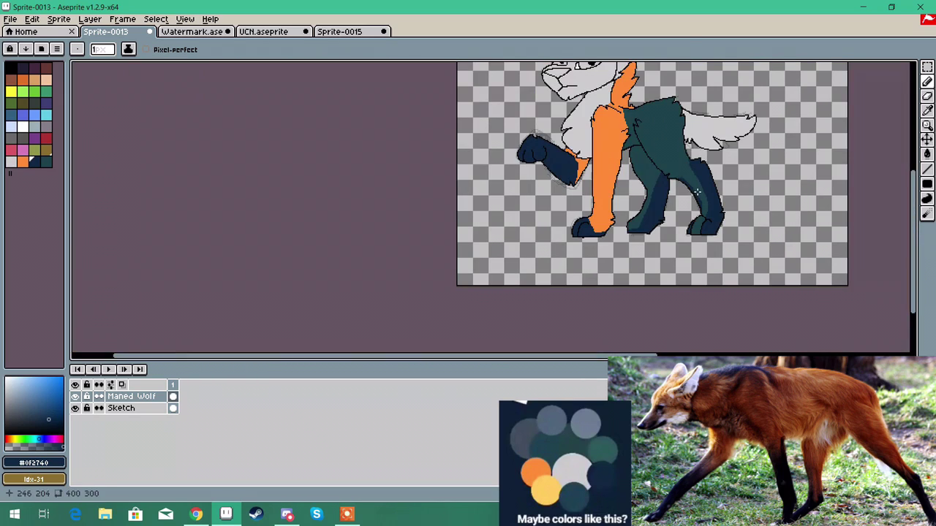
left_click_drag(915, 276, 918, 245)
scroll(591, 174, "up", 1)
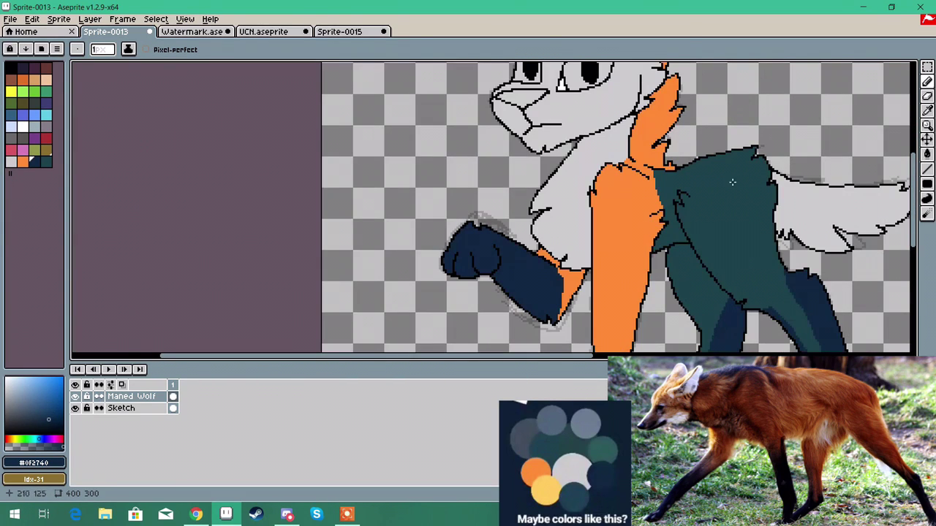
scroll(662, 103, "up", 3)
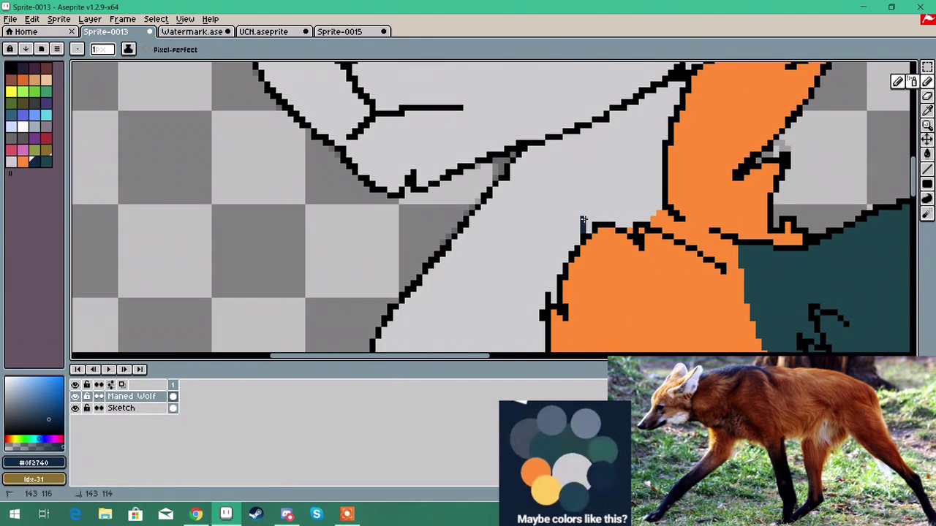
key("w")
left_click(594, 156)
key("b")
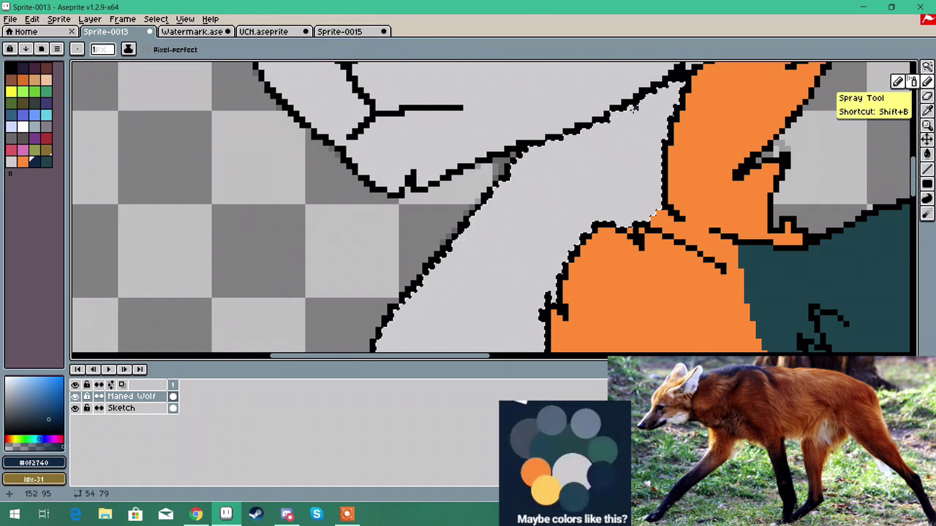
left_click(927, 155)
left_click(631, 203)
scroll(622, 190, "down", 3)
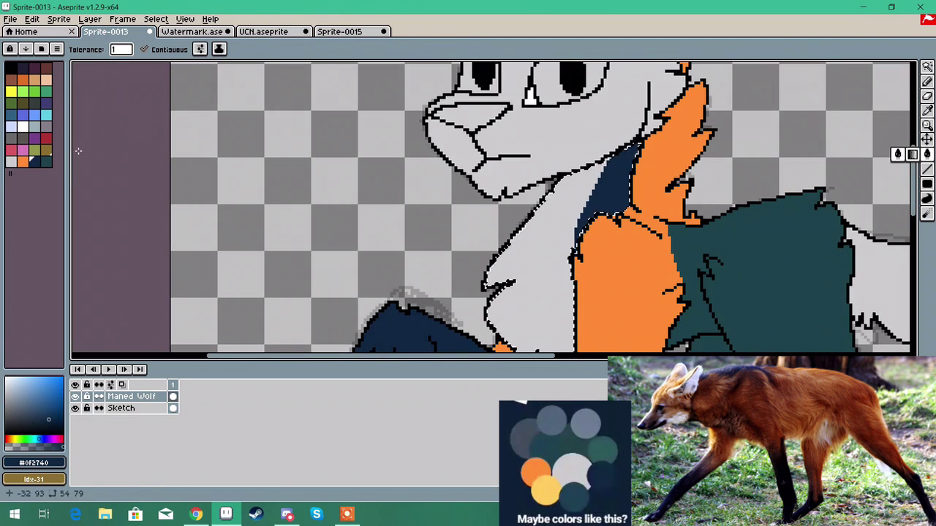
Step: Recolour the navy neck patch with teal #1D424B and clear the selection
left_click(46, 162)
left_click(620, 179)
scroll(693, 154, "down", 2)
left_click(927, 67)
key("ctrl+d")
Step: Draw a teal boundary from the cheek line up to the near ear and fill the back of the head with teal
scroll(681, 198, "up", 1)
left_click_drag(914, 214, 925, 164)
left_click(927, 82)
scroll(654, 211, "up", 3)
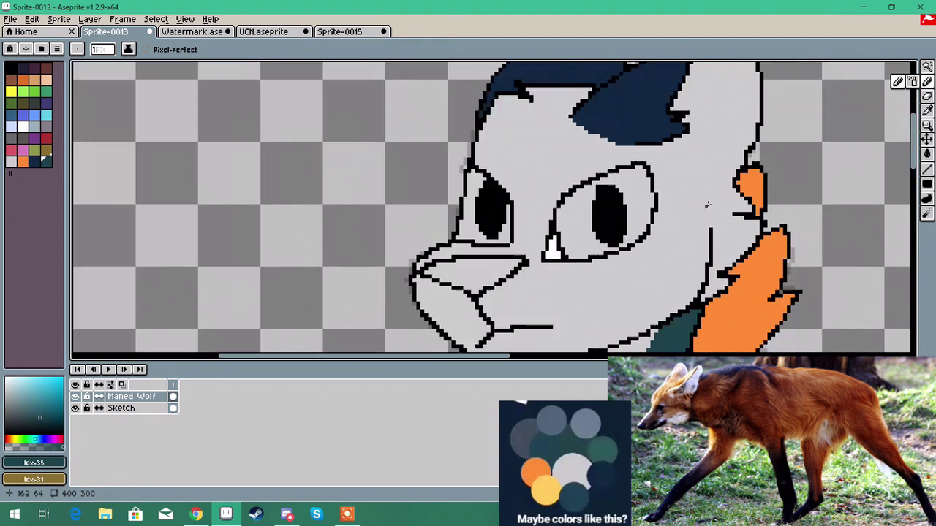
left_click_drag(711, 232, 707, 198)
left_click(927, 155)
left_click(738, 118)
scroll(737, 119, "down", 2)
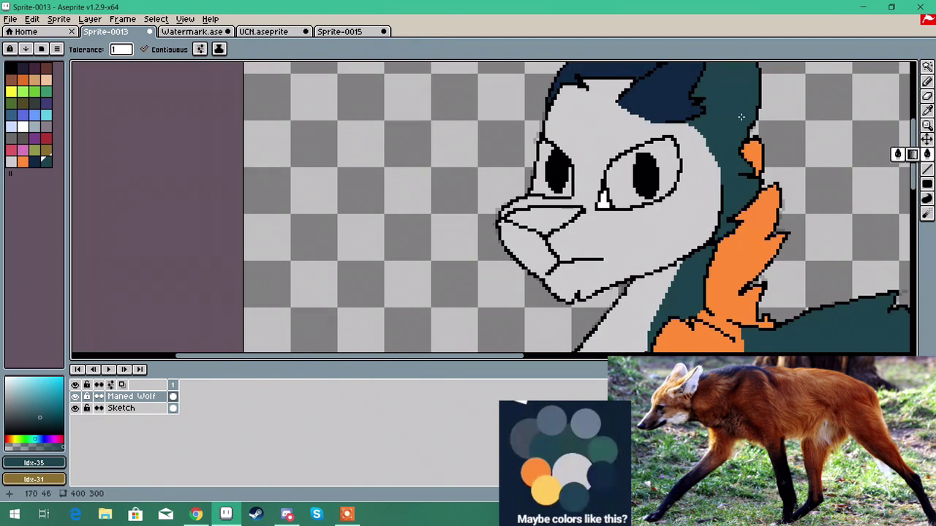
Step: Outline a V-shaped marking on the forehead between the ears and fill it with teal
left_click_drag(913, 192, 914, 174)
left_click(927, 82)
scroll(600, 164, "up", 3)
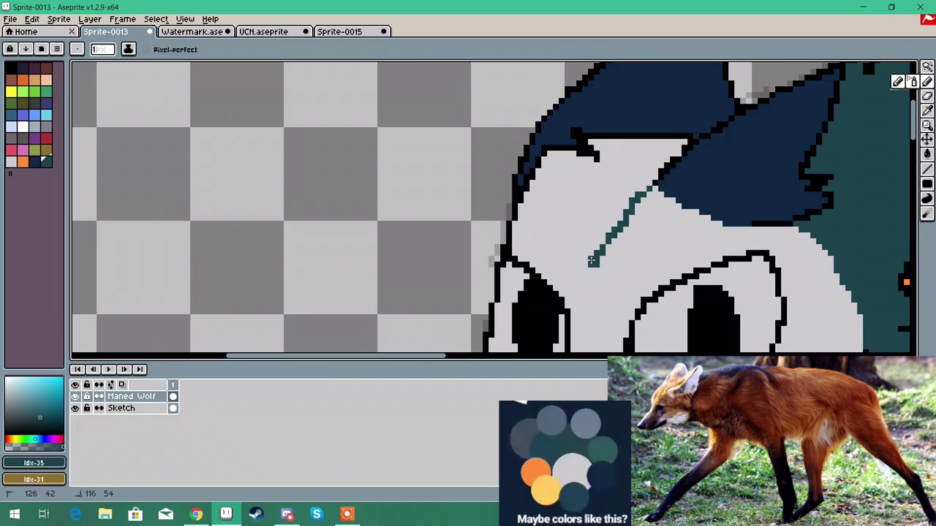
scroll(585, 183, "down", 3)
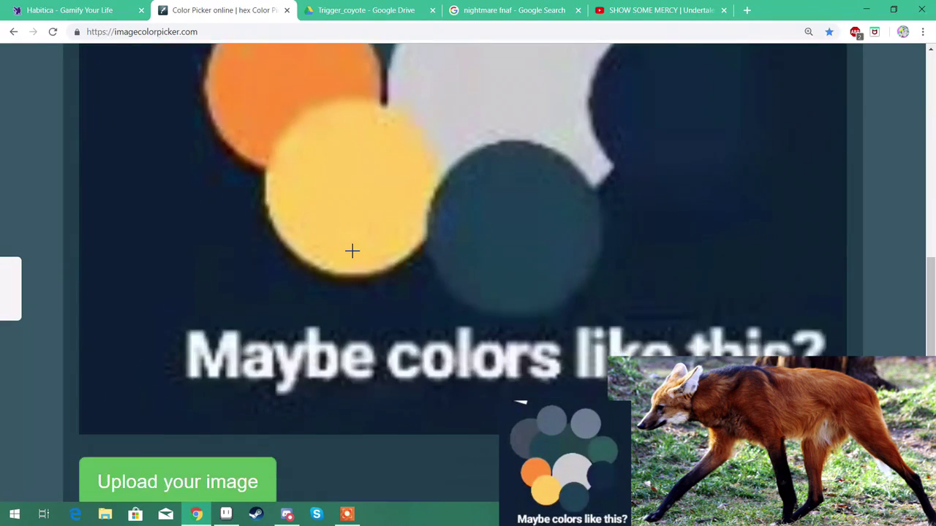
Step: Sample the yellow of the palette image in Chrome and set #FECC5D as the foreground colour in Aseprite
left_click(352, 251)
scroll(307, 190, "up", 5)
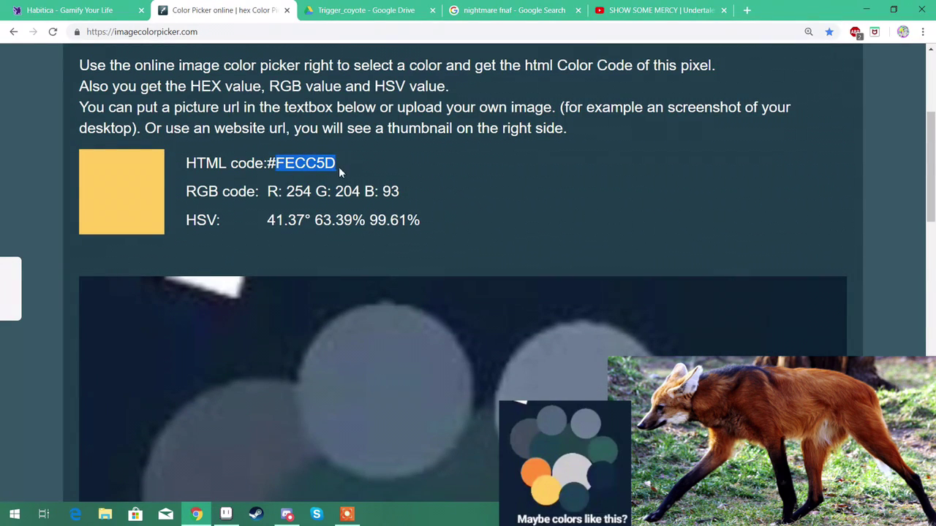
key("ctrl+c")
left_click(226, 514)
left_click(51, 464)
key("ctrl+v")
left_click(60, 464)
Step: Fill the irises of both eyes with yellow #FECC5D
left_click(620, 182)
left_click(549, 178)
scroll(549, 213, "down", 1)
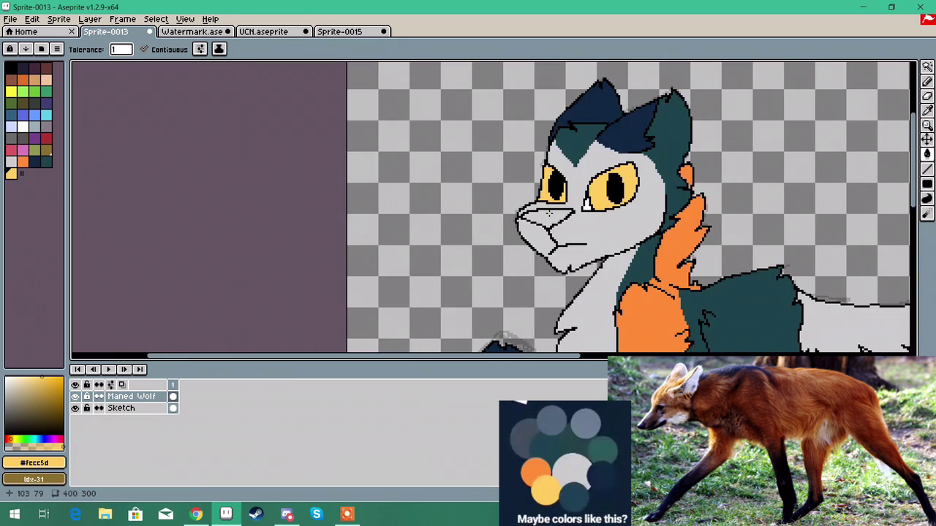
Step: Sample the dark grey of the palette image in Chrome and copy its hex code
left_click(196, 514)
scroll(328, 324, "down", 7)
scroll(292, 277, "up", 2)
left_click(234, 235)
scroll(245, 220, "up", 5)
double_click(290, 223)
key("ctrl+c")
left_click(226, 514)
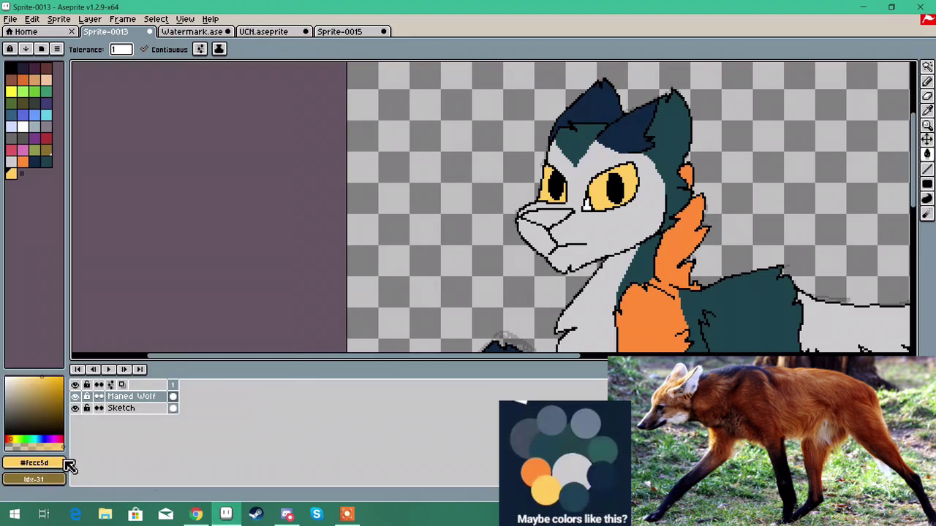
Step: Set #414D5B as the foreground colour in Aseprite and fill the wolf's nose with it
left_click(62, 463)
key("ctrl+v")
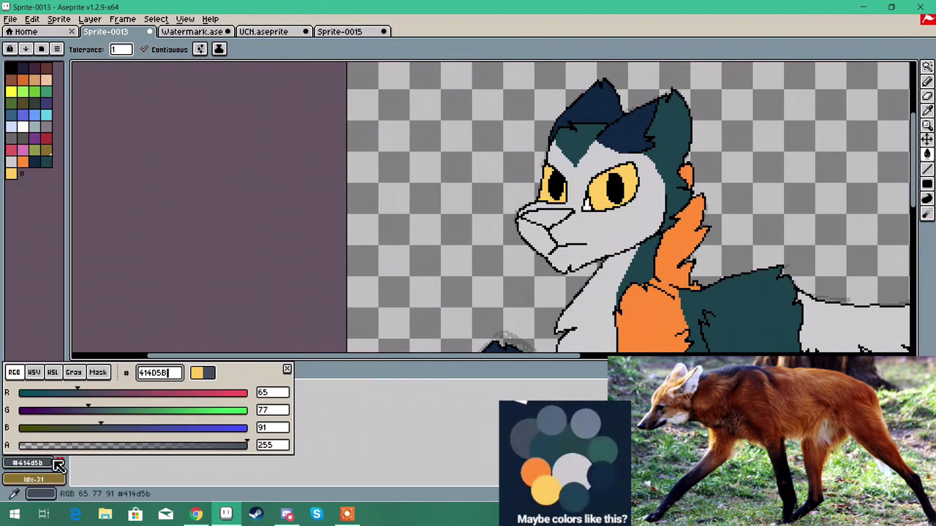
key("Return")
left_click(547, 217)
Step: Fill the whole tail with the palette's navy
left_click_drag(326, 357, 410, 356)
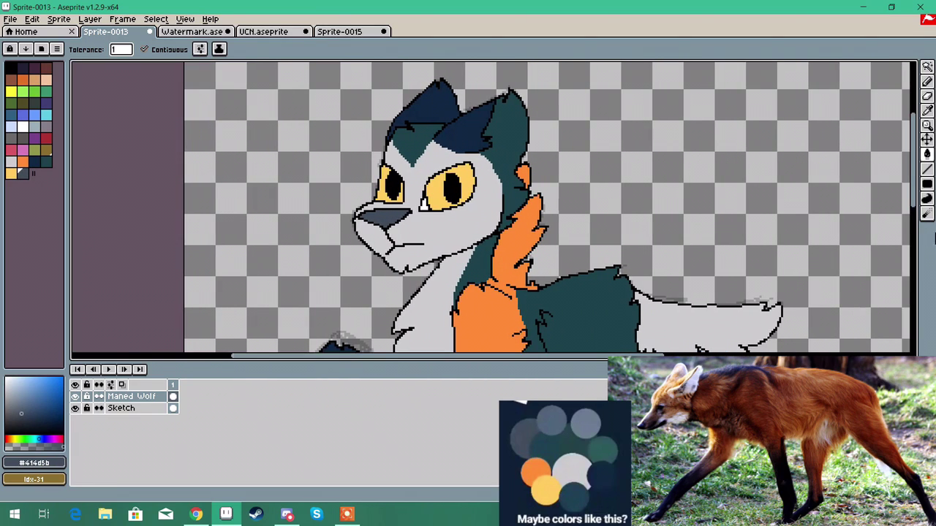
left_click_drag(914, 181, 913, 208)
left_click(35, 161)
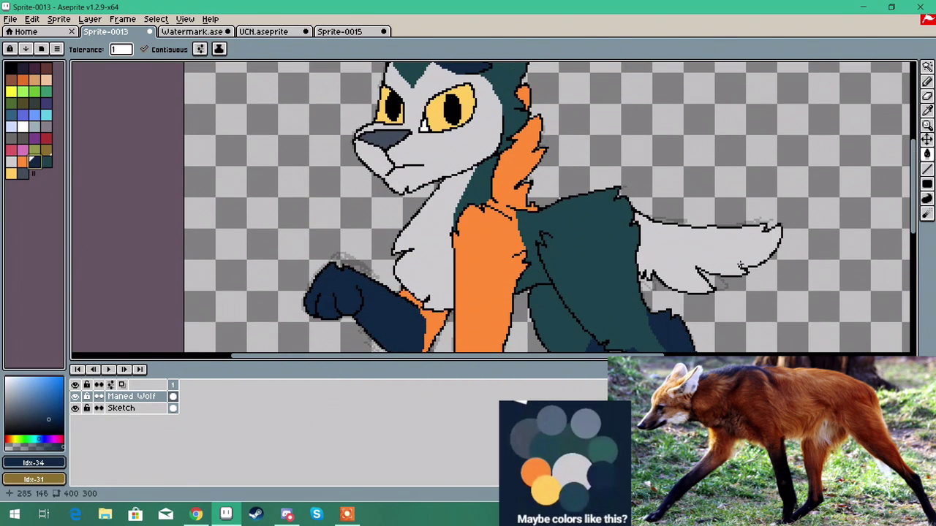
scroll(716, 256, "up", 1)
left_click(927, 154)
left_click(726, 234)
Step: Draw a dark grey boundary lengthwise across the tail and fill the area above it with teal
scroll(587, 201, "up", 1)
left_click(25, 174)
left_click(927, 81)
scroll(826, 203, "up", 1)
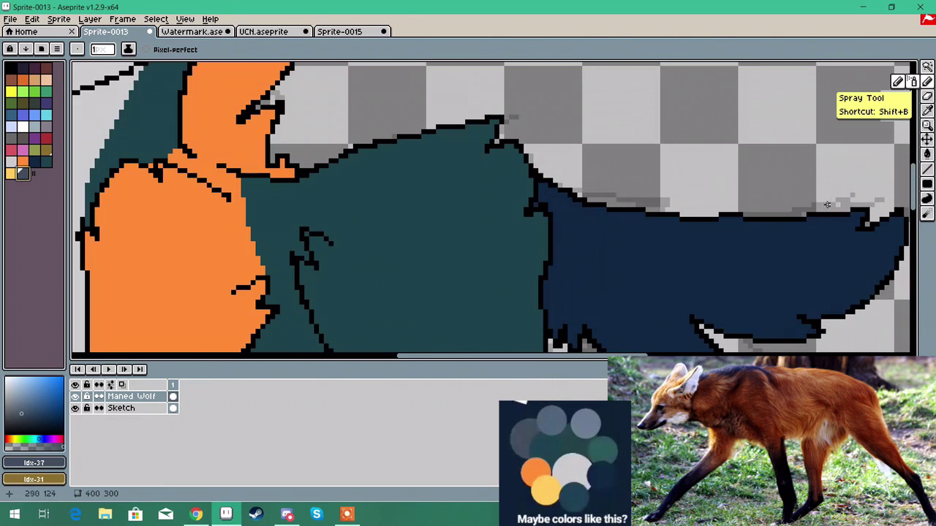
mouse_move(551, 269)
left_mouse_down()
mouse_move(647, 268)
mouse_move(780, 230)
left_mouse_up()
key("g")
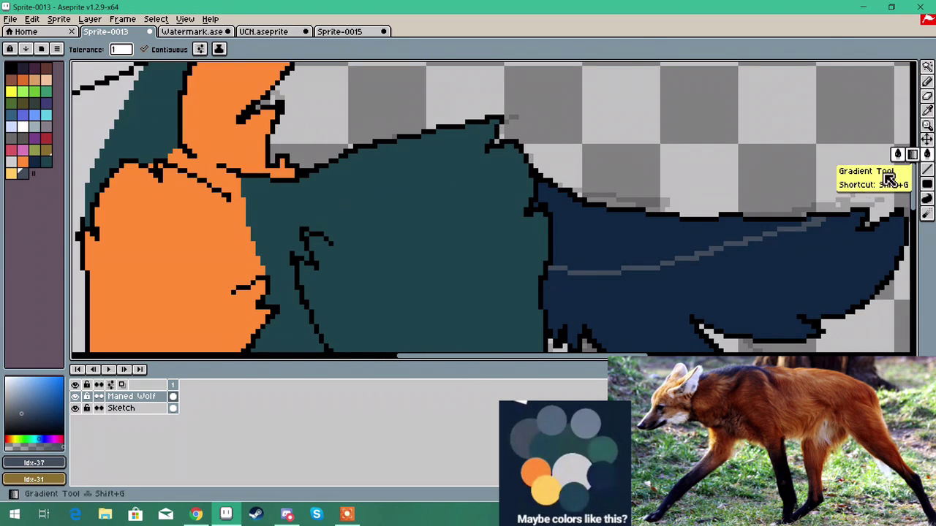
left_click(778, 225)
scroll(779, 225, "down", 4)
scroll(777, 226, "up", 3)
left_click(46, 161)
left_click(641, 215)
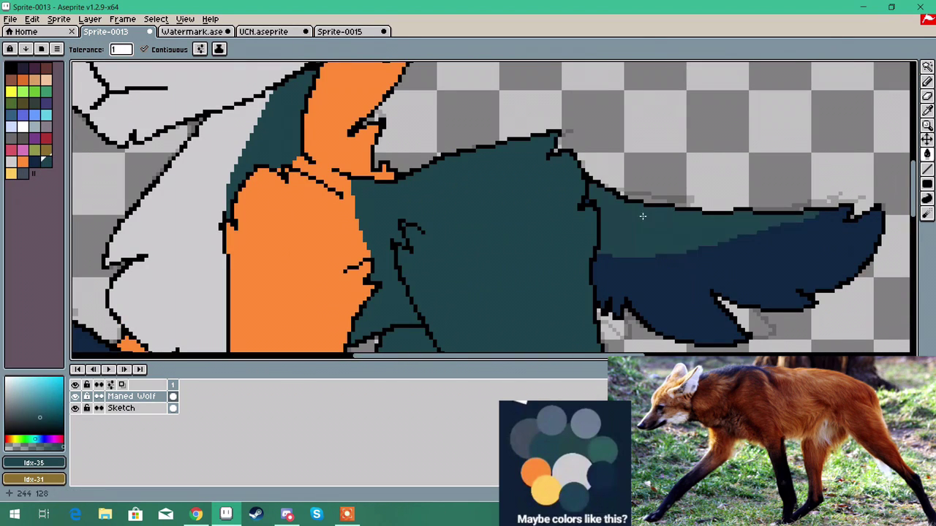
Step: Select the whole coloured wolf and move it to the left edge of the canvas
scroll(641, 216, "down", 2)
scroll(629, 214, "up", 1)
scroll(605, 213, "down", 3)
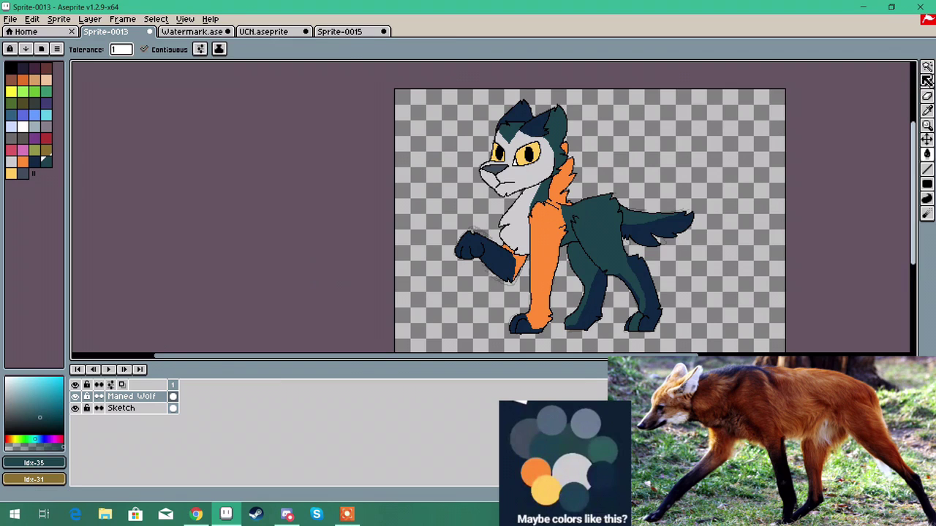
key("m")
left_click_drag(426, 79, 717, 344)
mouse_move(561, 269)
left_mouse_down()
mouse_move(493, 272)
mouse_move(508, 266)
left_mouse_up()
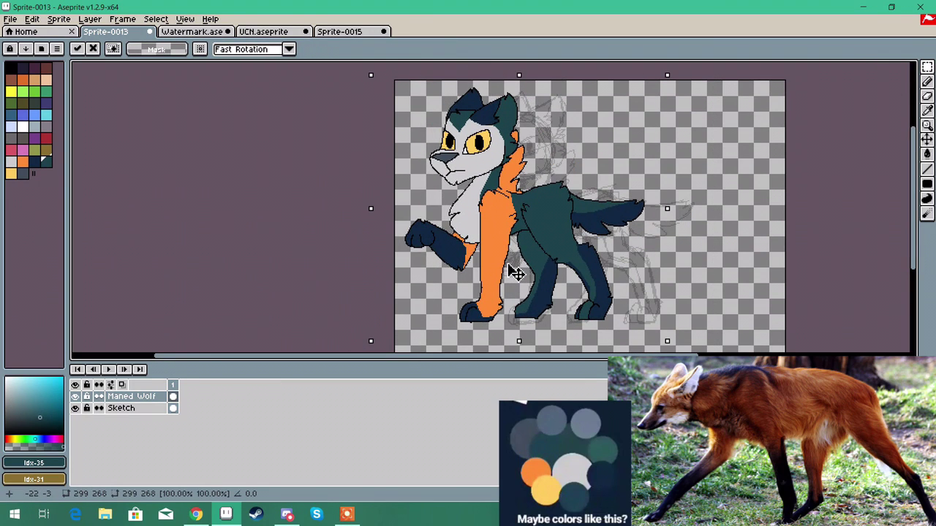
Step: Extend the canvas by 100 px on its right border
left_click(150, 141)
left_click(58, 19)
left_click(126, 83)
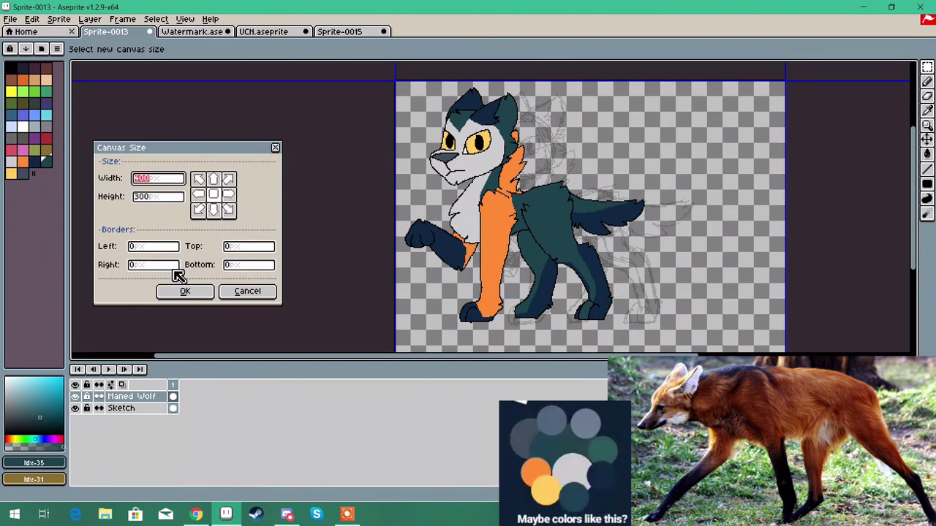
left_click(172, 266)
type("100")
left_click(185, 291)
Step: Paste a copy of the wolf and place it on the empty right half of the canvas
key("ctrl+v")
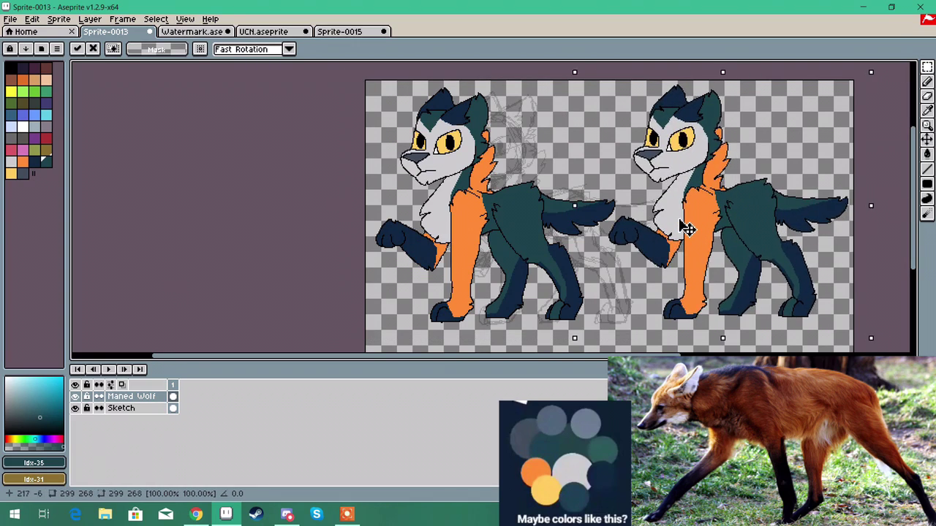
key("ctrl+s")
left_click(886, 48)
Step: Open the Aseprite quick reference and look up the shortcut for flipping a selection horizontally
left_click(210, 21)
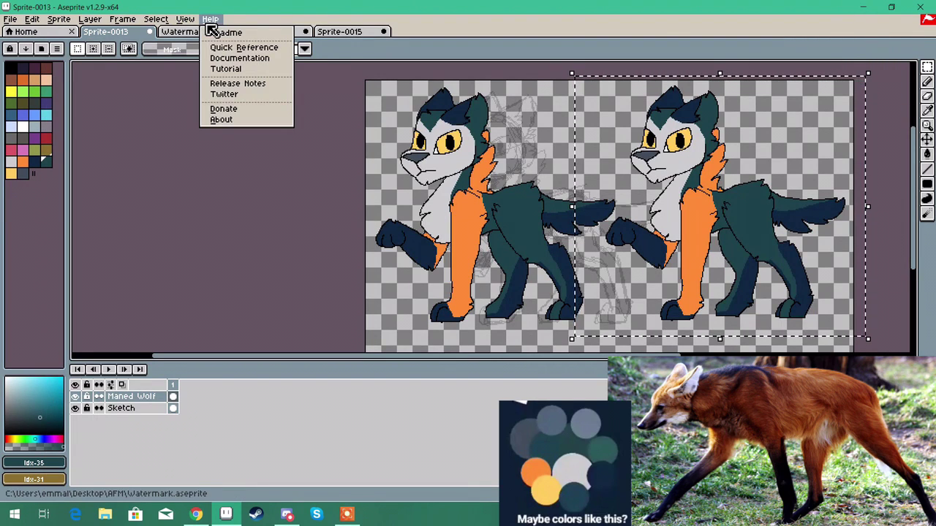
left_click(234, 50)
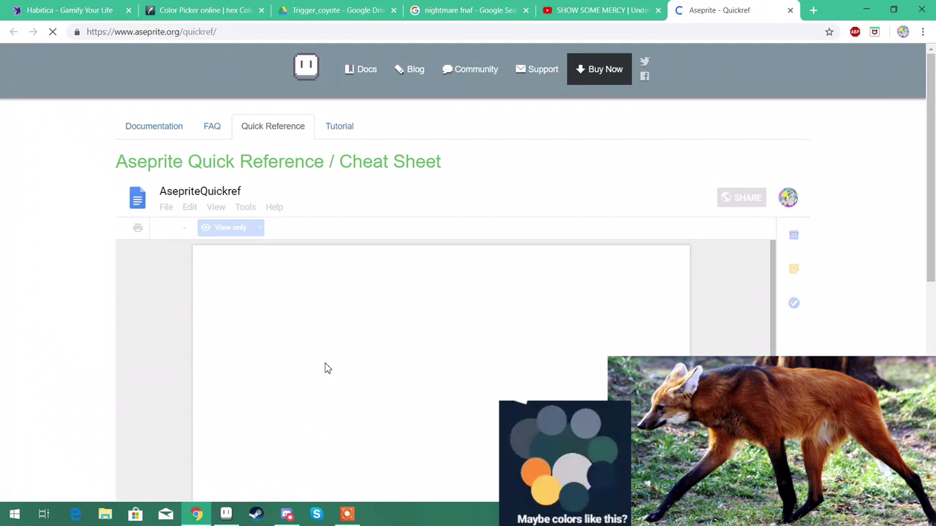
scroll(37, 368, "down", 3)
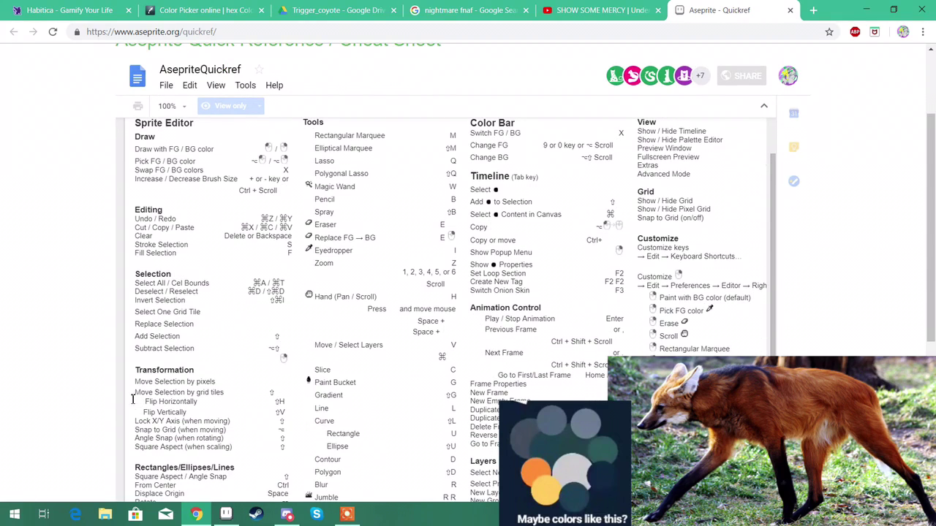
left_click(226, 514)
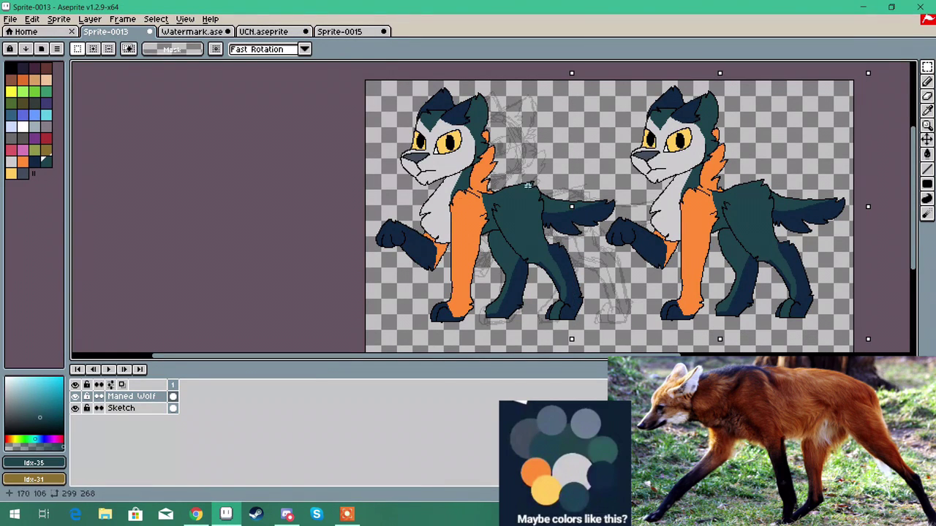
key("shift+h")
key("ctrl+z")
key("ctrl+z")
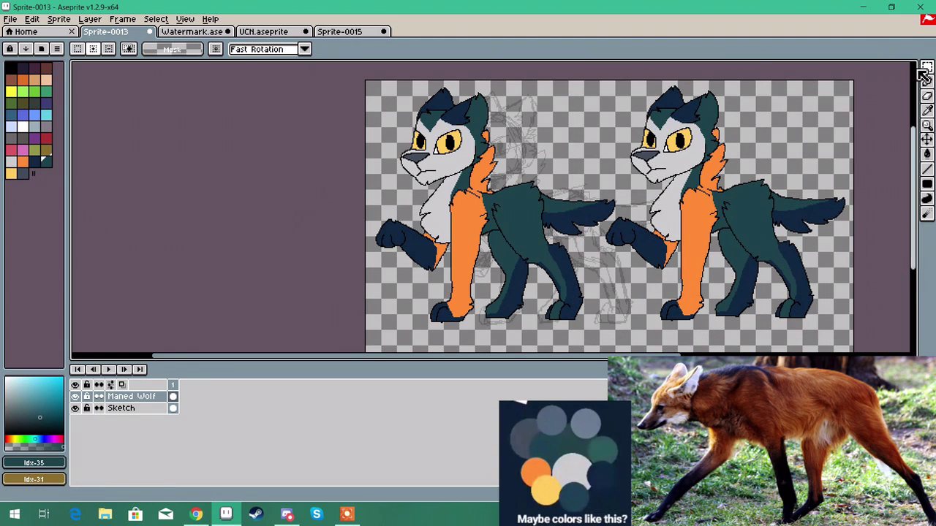
Step: Lasso the right wolf copy, flip it horizontally and position it in the lower right of the canvas
mouse_move(599, 236)
left_mouse_down()
mouse_move(873, 163)
mouse_move(722, 79)
left_mouse_up()
key("shift+h")
left_click_drag(744, 233, 737, 299)
left_click_drag(913, 209, 913, 227)
left_click_drag(682, 291, 695, 272)
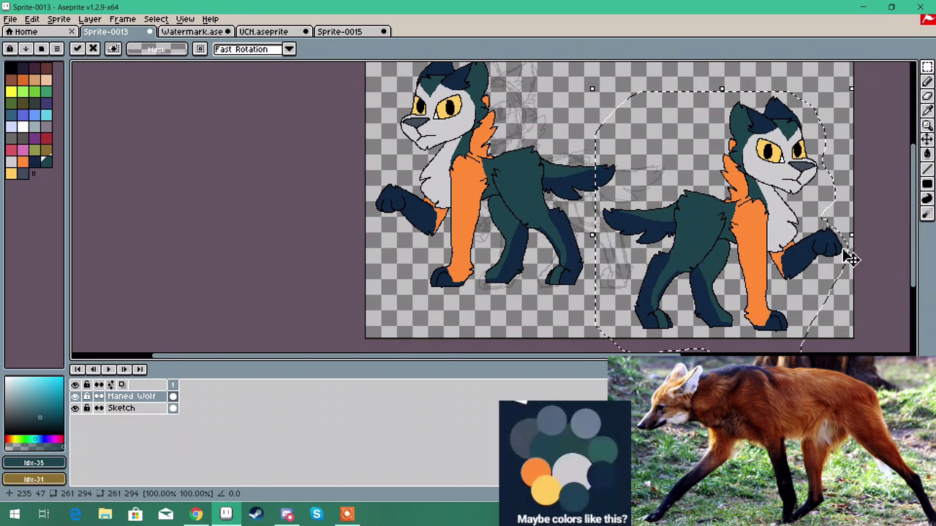
key("Return")
Step: Draw a slanted navy #0F2740 boundary across the flipped wolf's standing front leg and fill the leg below it with navy
scroll(779, 327, "up", 1)
left_click(927, 96)
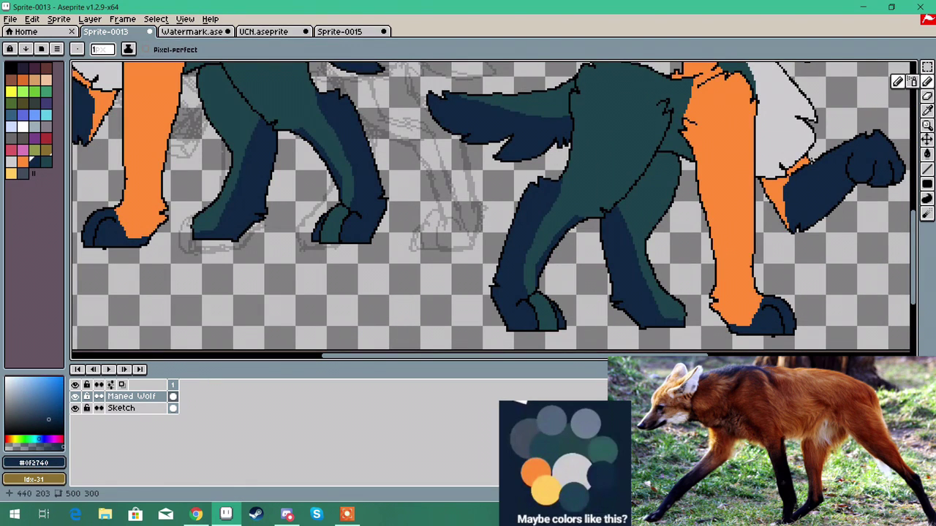
scroll(753, 198, "up", 2)
left_click(927, 154)
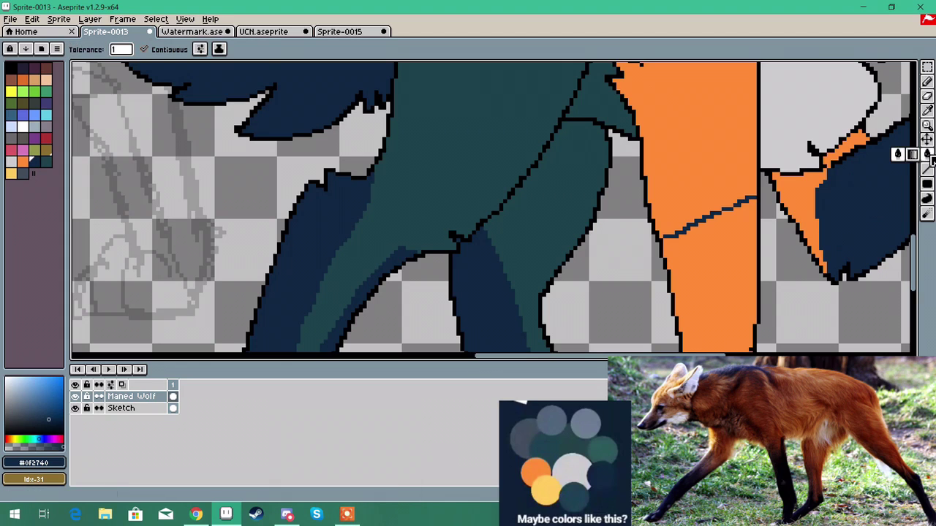
left_click(711, 301)
Step: Sample the orange of the wolf and fill the flipped wolf's raised front leg and paw with it
scroll(710, 301, "down", 5)
scroll(756, 206, "up", 4)
left_click(927, 110)
left_click(499, 193)
scroll(527, 204, "down", 1)
scroll(573, 184, "up", 1)
left_click(927, 154)
left_click(745, 245)
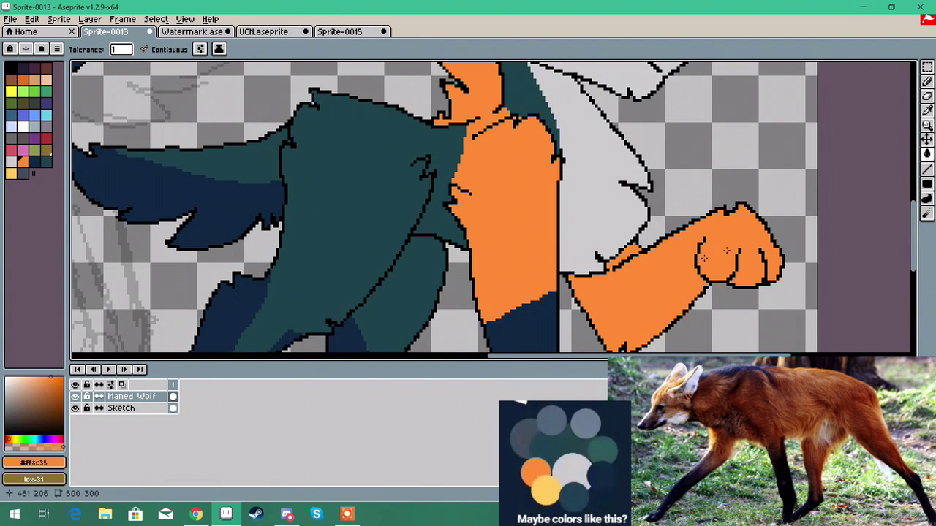
Step: Sample the navy, draw a boundary across the raised paw above the toes and fill the toes with navy
left_click(927, 111)
left_click(531, 329)
scroll(531, 329, "down", 2)
scroll(600, 315, "up", 4)
left_click(927, 81)
scroll(567, 214, "up", 1)
left_click_drag(519, 206, 582, 226)
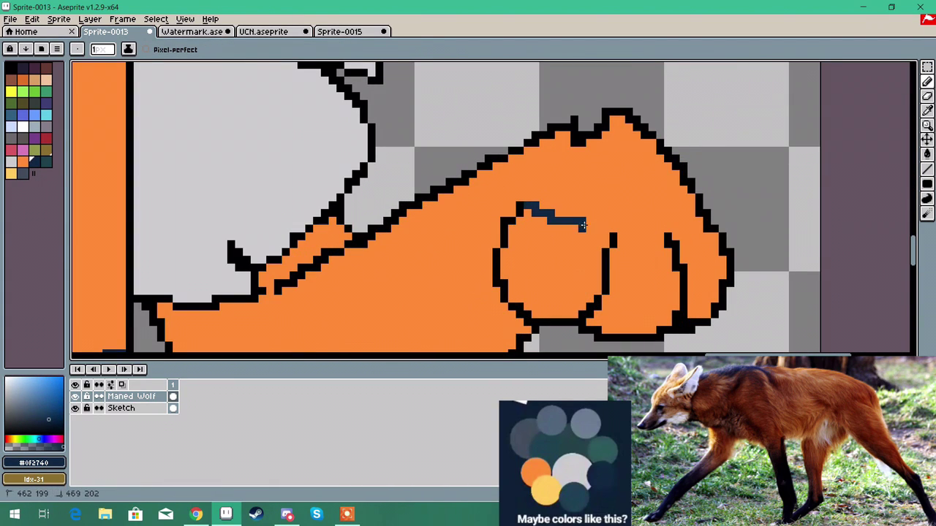
key("g")
left_click(570, 271)
scroll(609, 283, "down", 2)
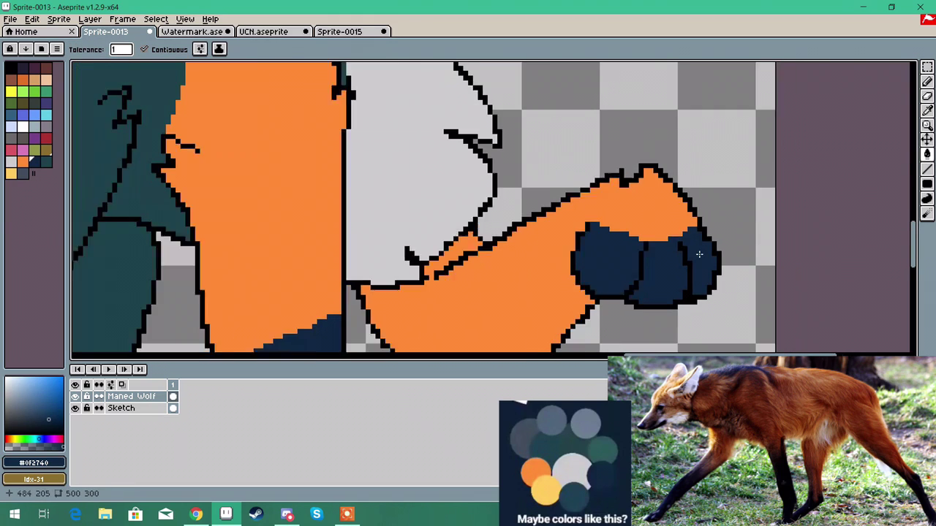
Step: Sample the teal #1D424B and fill the navy areas of the flipped wolf's hind legs with it
scroll(511, 351, "down", 3)
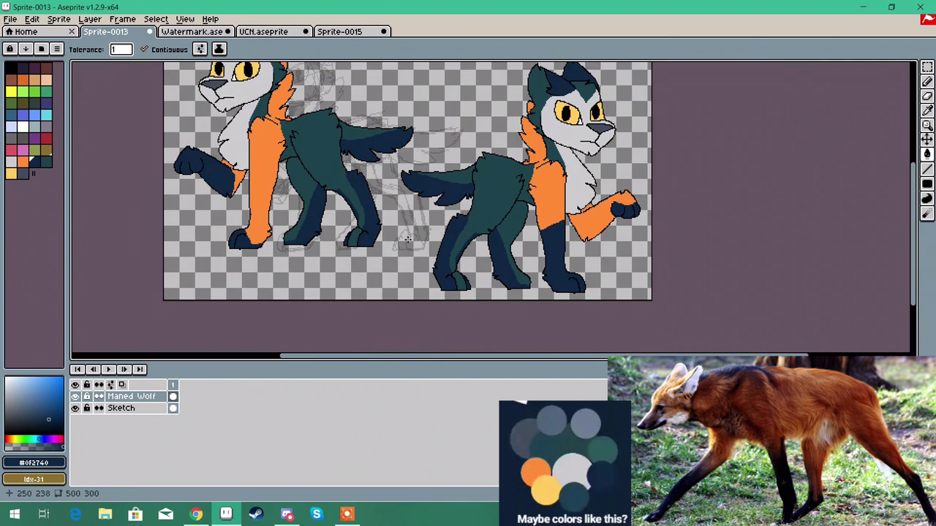
scroll(435, 270, "up", 2)
left_click(927, 110)
left_click(601, 128)
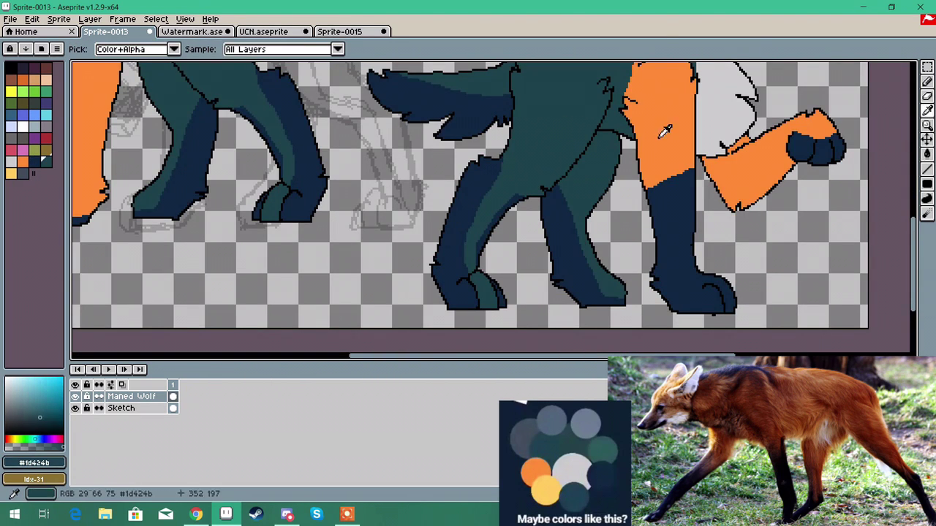
left_click(927, 154)
left_click(480, 203)
scroll(493, 208, "up", 2)
scroll(513, 310, "up", 2)
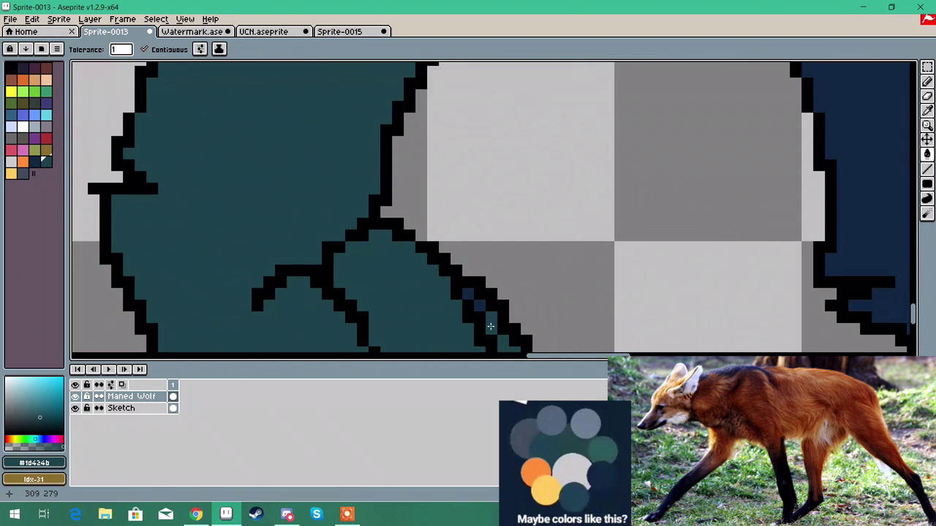
scroll(474, 300, "down", 2)
left_click(612, 298)
scroll(581, 273, "up", 1)
scroll(581, 273, "down", 3)
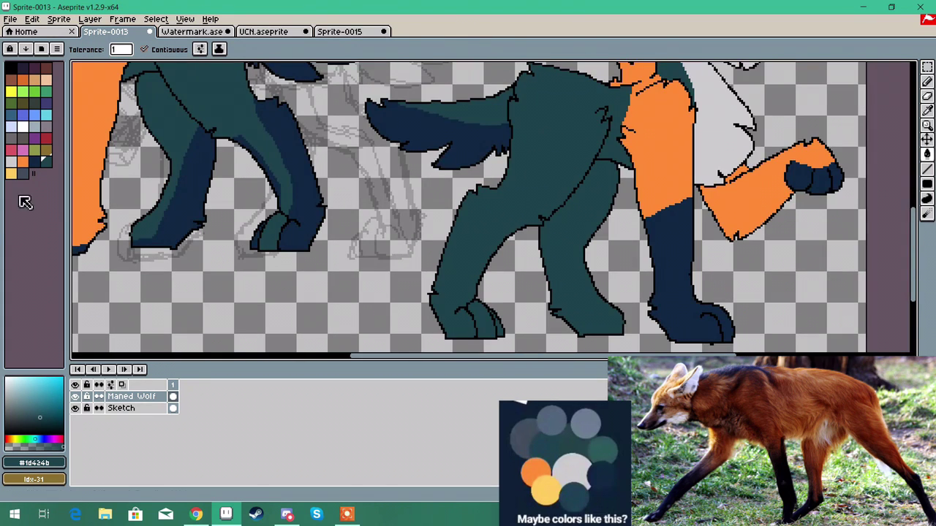
Step: Draw a navy line at the base of the rearmost hind paw and fill its outer toes with navy
left_click(35, 161)
key("b")
scroll(439, 292, "up", 2)
left_click_drag(439, 293, 427, 325)
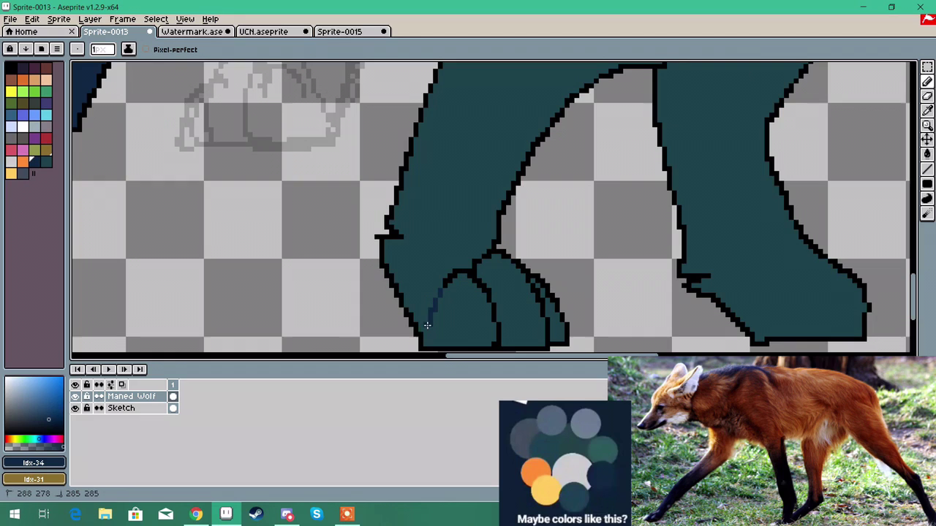
left_click(927, 153)
scroll(544, 310, "up", 1)
left_click(544, 310)
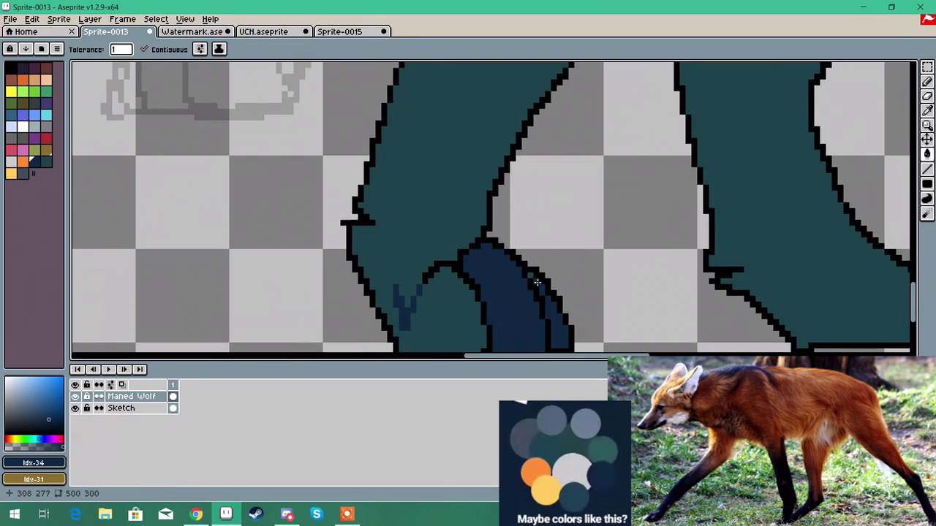
Step: Select the teal of the rearmost hind leg with the Magic Wand, draw a navy heel boundary and fill the heel and remaining toe
left_click(927, 81)
scroll(434, 223, "down", 1)
left_click(434, 223)
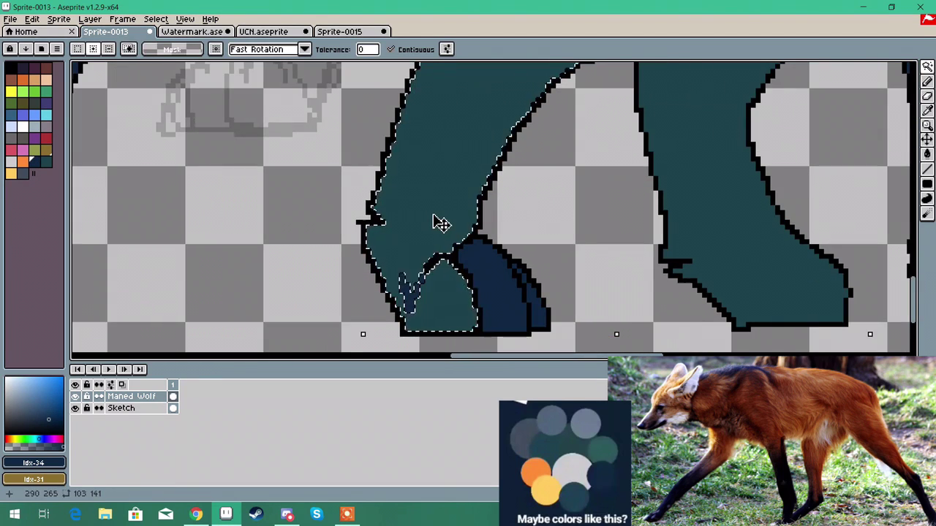
key("b")
left_click(927, 153)
left_click(431, 268)
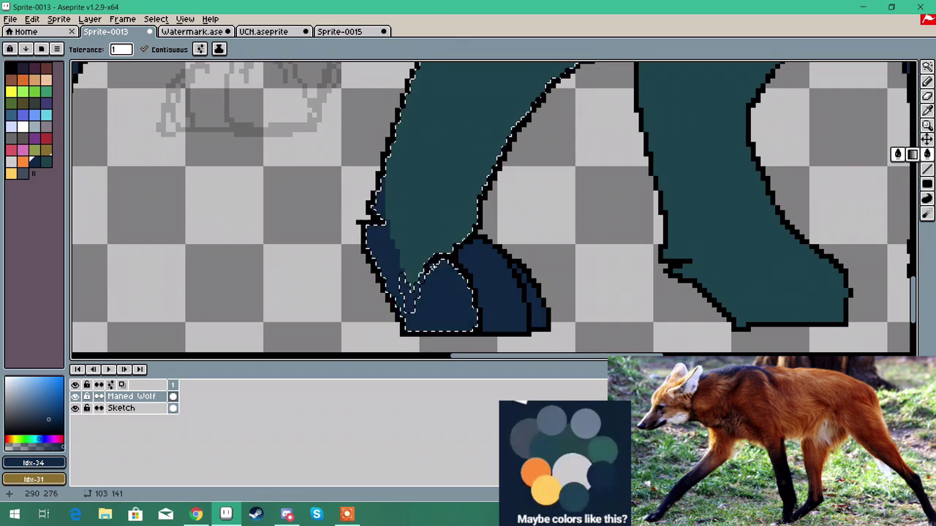
left_click(413, 147)
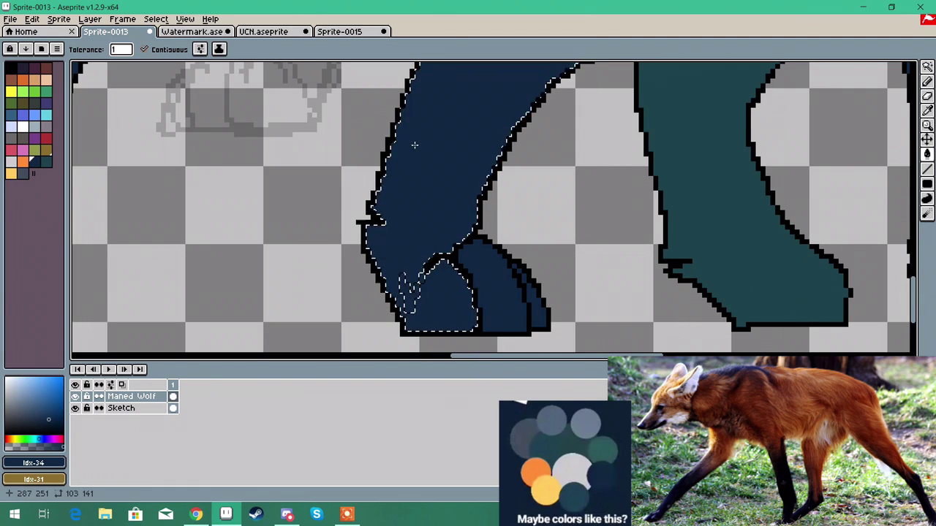
key("ctrl+z")
Step: Select the teal of the flipped wolf's rearmost hind leg with the Magic Wand and draw a navy boundary down its back edge
left_click(927, 68)
key("ctrl+d")
left_click(472, 185)
scroll(479, 193, "down", 2)
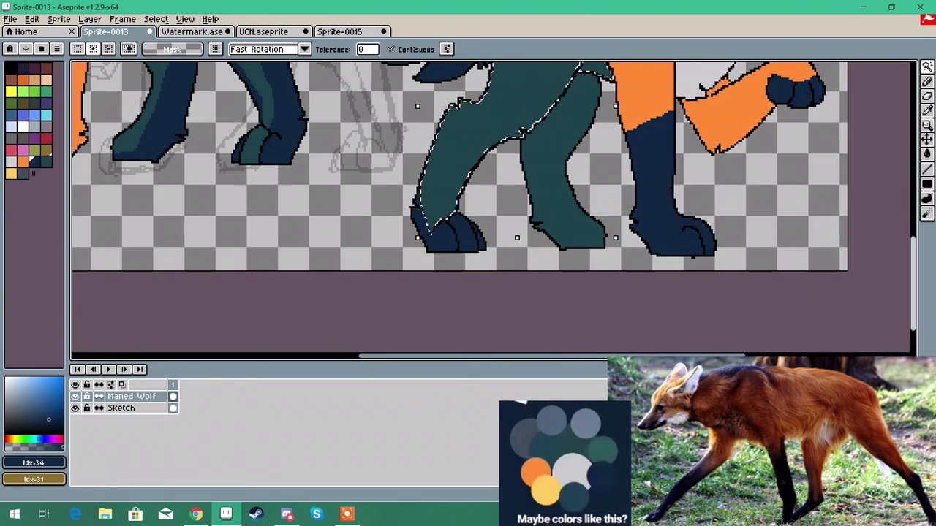
left_click_drag(917, 250, 916, 228)
scroll(430, 243, "up", 3)
left_click(927, 81)
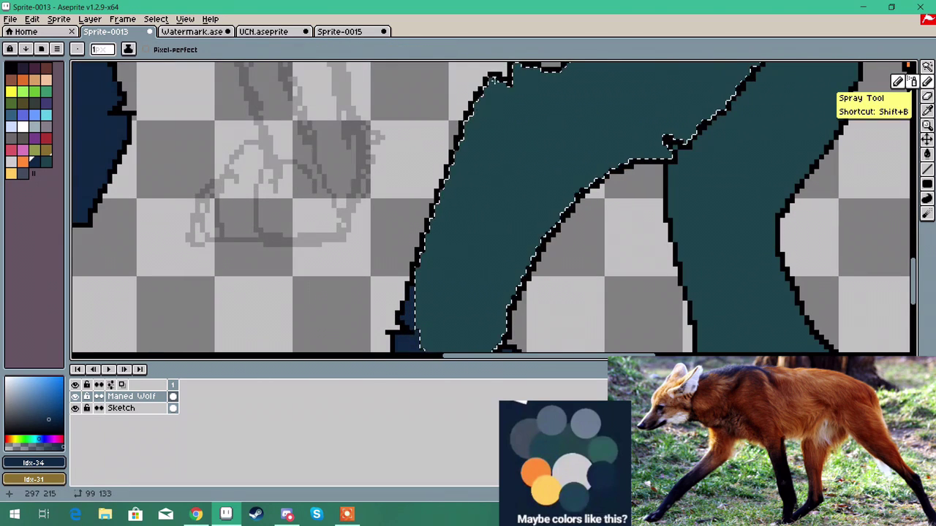
left_click_drag(546, 71, 532, 75)
scroll(417, 297, "up", 1)
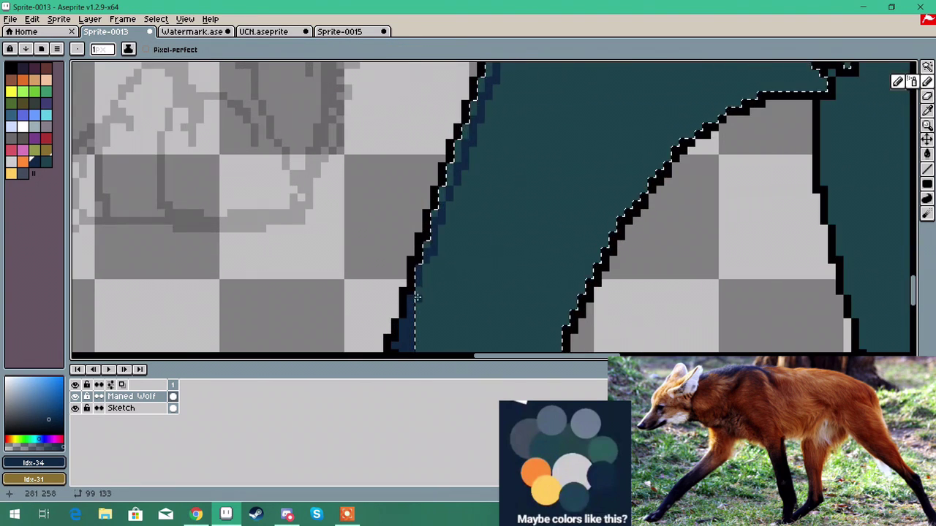
scroll(442, 201, "down", 1)
scroll(469, 116, "up", 2)
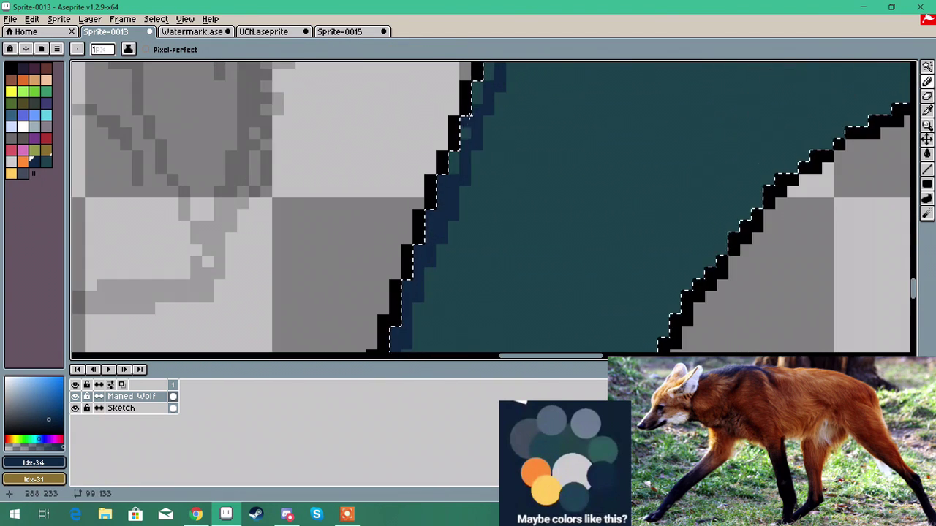
Step: Fill the strip between the boundary and the outline of the rearmost hind leg with navy, and clear the selection
left_click_drag(919, 299, 911, 233)
left_click(927, 154)
left_click(627, 89)
left_click(566, 121)
scroll(618, 102, "down", 6)
left_click(927, 66)
key("ctrl+d")
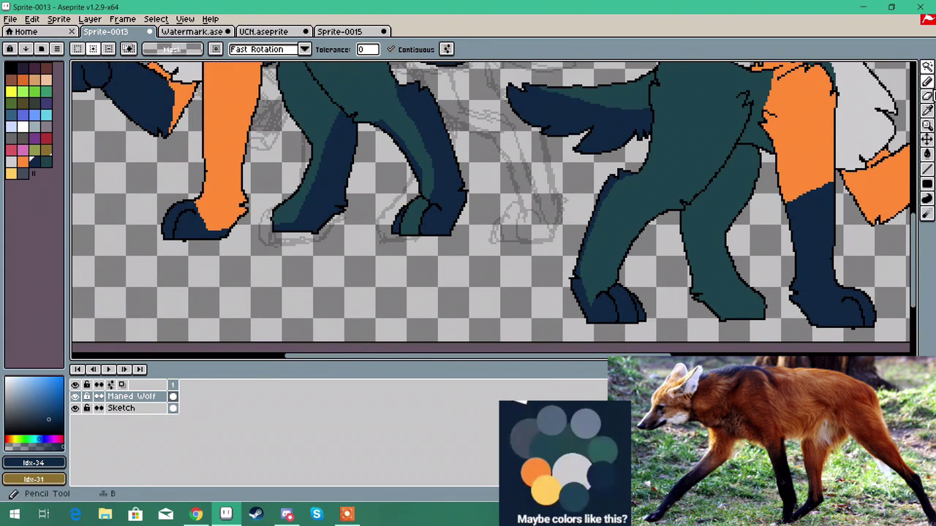
Step: Draw a navy boundary across the flipped wolf's other hind leg above the knee and fill the leg below it with navy
left_click(927, 81)
scroll(727, 223, "up", 3)
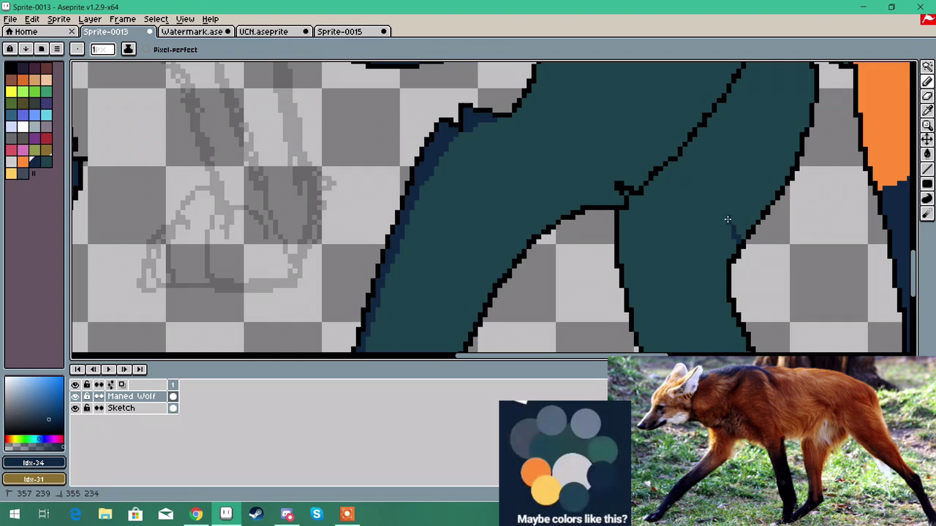
left_click(927, 154)
left_click(678, 232)
scroll(679, 232, "down", 3)
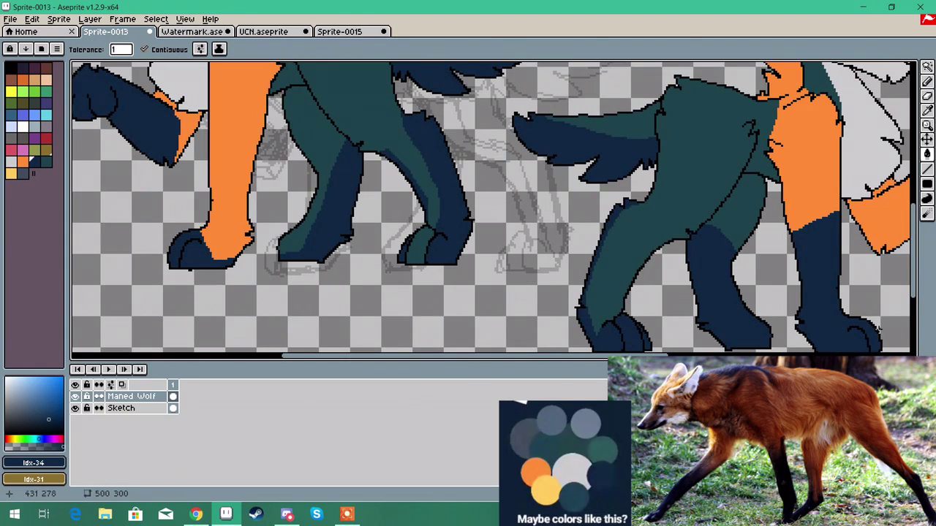
left_click_drag(505, 356, 519, 358)
scroll(516, 241, "down", 2)
left_click_drag(912, 251, 911, 231)
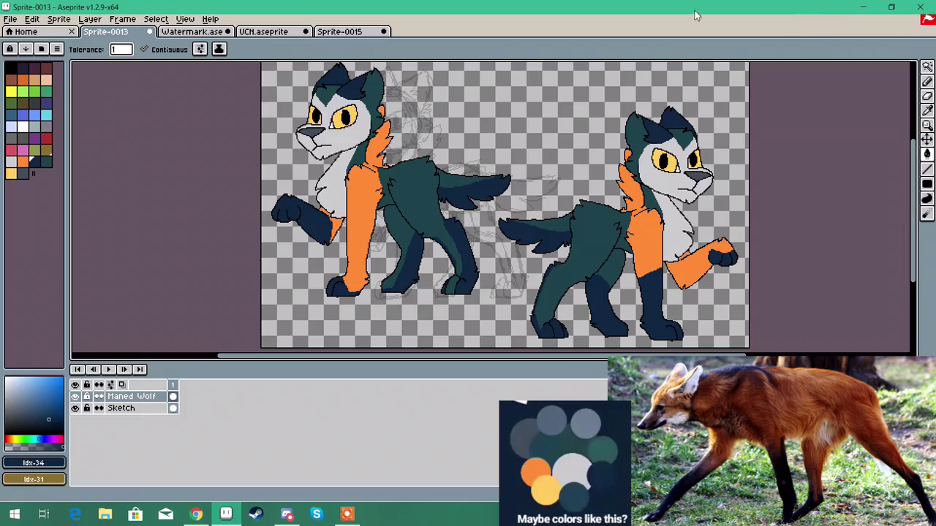
Step: Select all black outlines on the Maned Wolf layer by colour with a tolerance of 0
left_click(156, 19)
left_click(175, 78)
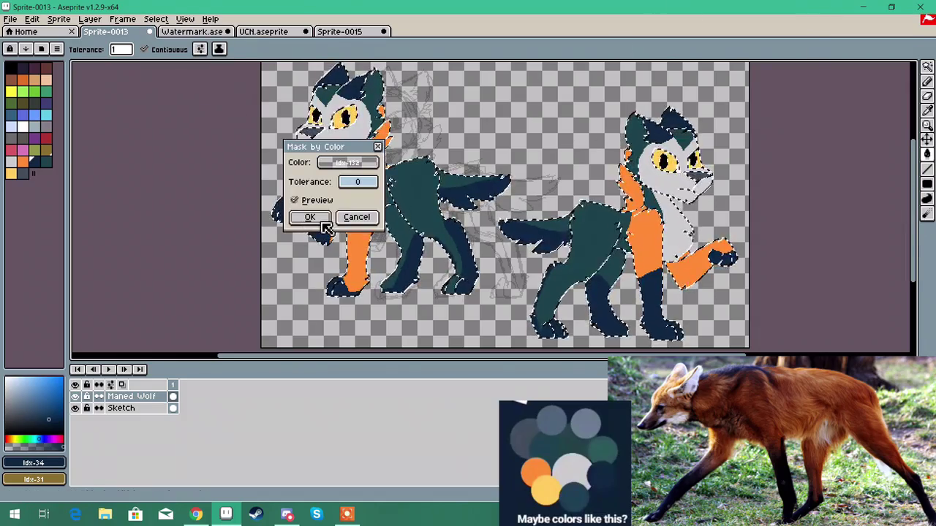
left_click(324, 222)
Step: Add a slightly darker orange to the palette, move the white and black swatches beside it, and make it the drawing colour
left_click(23, 161)
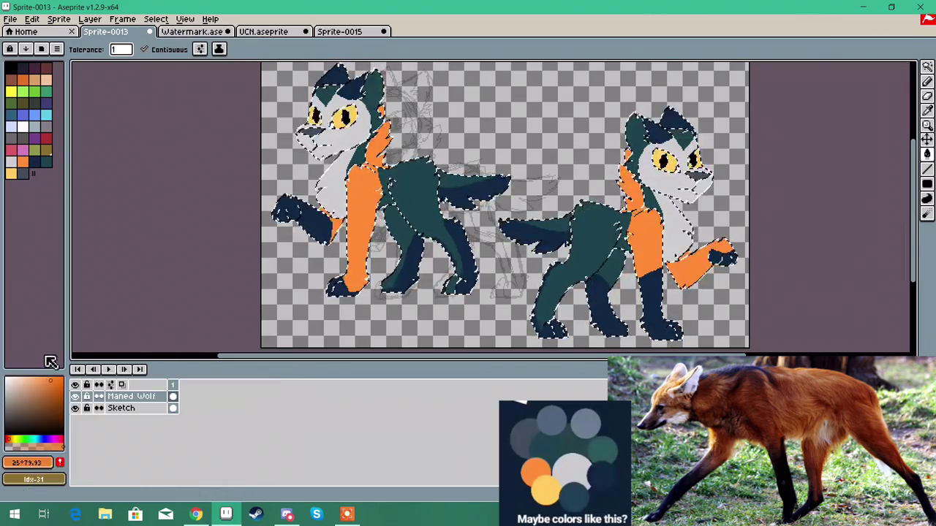
left_click(25, 127)
left_click_drag(31, 125, 32, 174)
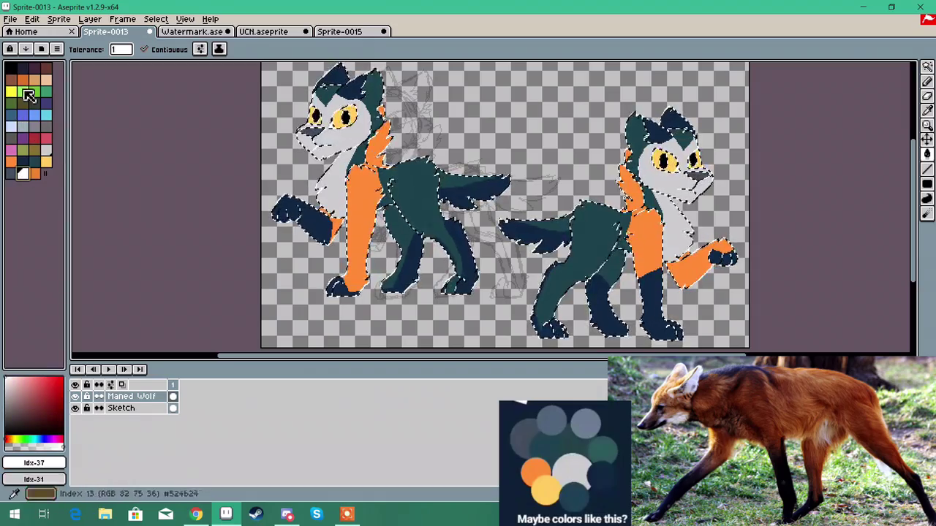
left_click(12, 69)
left_click_drag(17, 71, 29, 172)
left_click(35, 174)
Step: Recolour the black outlines around the flipped wolf's orange shoulder and mane with the darker orange, and clear the selection
left_click(929, 184)
scroll(675, 219, "up", 6)
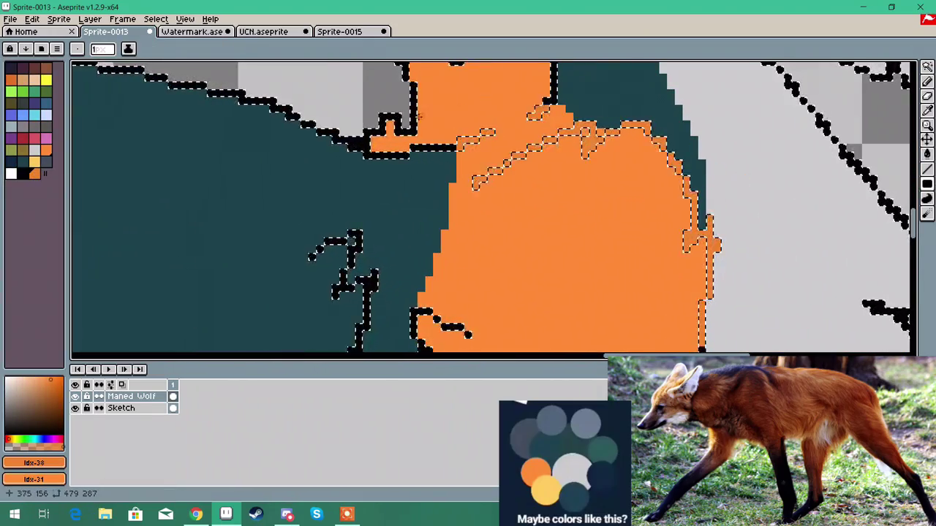
scroll(419, 115, "up", 5)
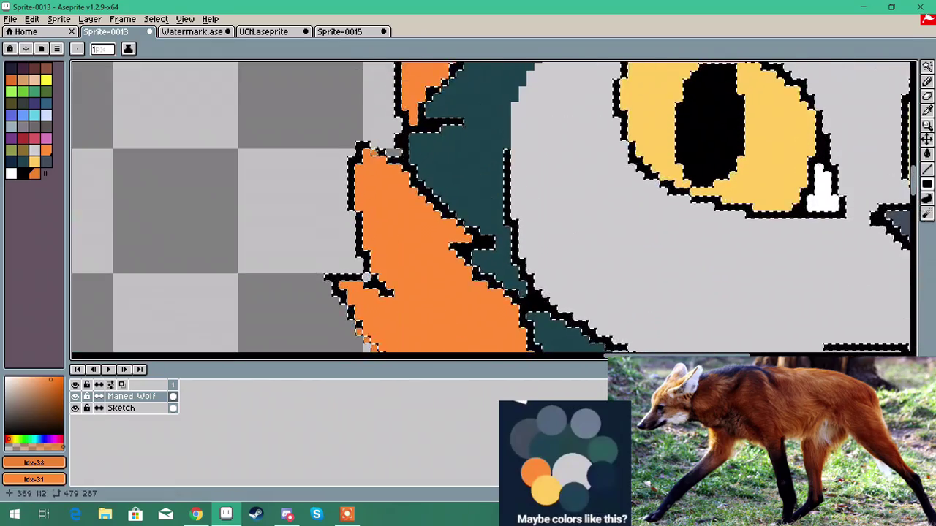
scroll(375, 63, "up", 1)
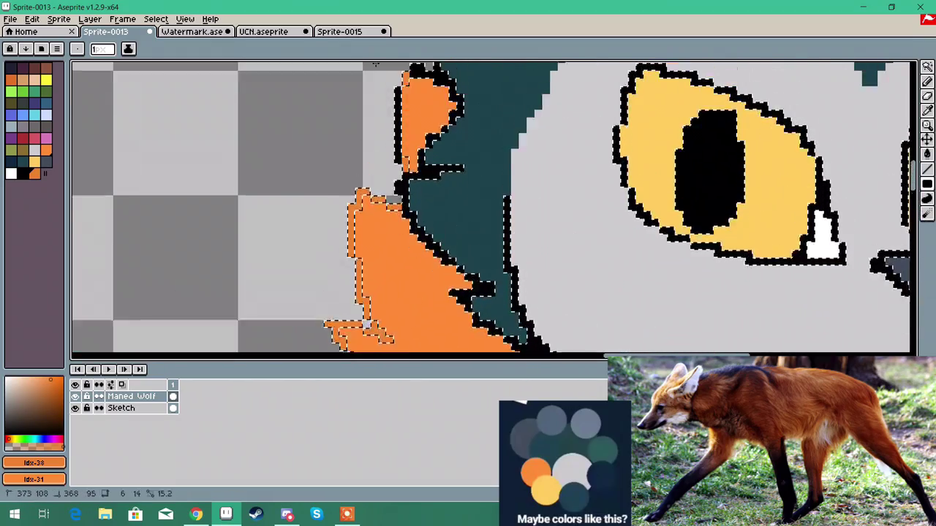
scroll(375, 64, "up", 1)
scroll(368, 117, "down", 3)
mouse_move(917, 193)
left_mouse_down()
mouse_move(918, 171)
mouse_move(918, 201)
mouse_move(920, 175)
left_mouse_up()
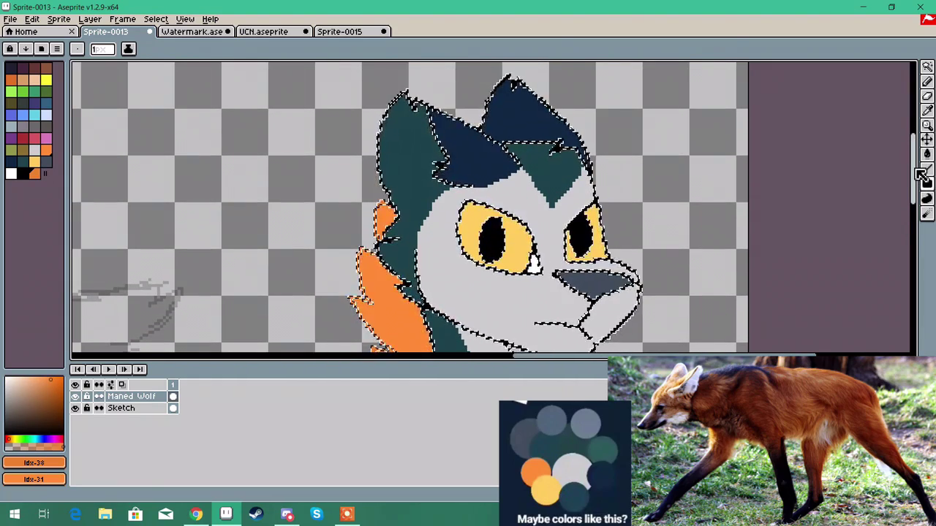
key("ctrl+d")
scroll(554, 351, "down", 1)
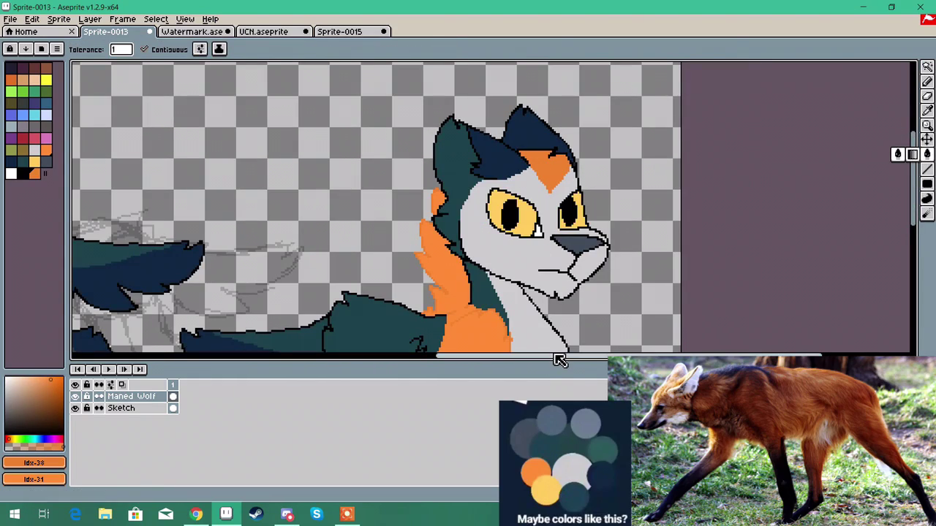
Step: Reselect the remaining black outlines by colour and recolour those around the flipped wolf's orange standing front leg darker orange
left_click(156, 21)
left_click(174, 78)
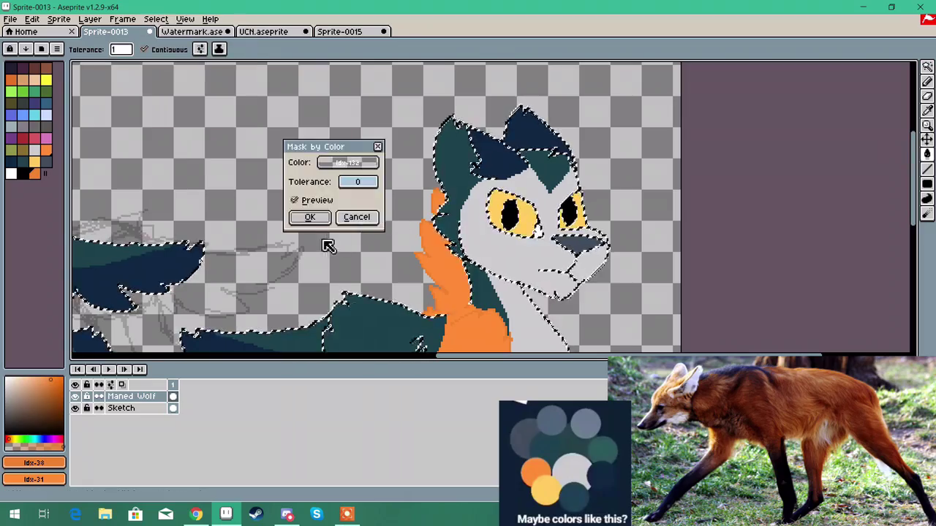
left_click(310, 217)
left_click_drag(913, 201, 923, 269)
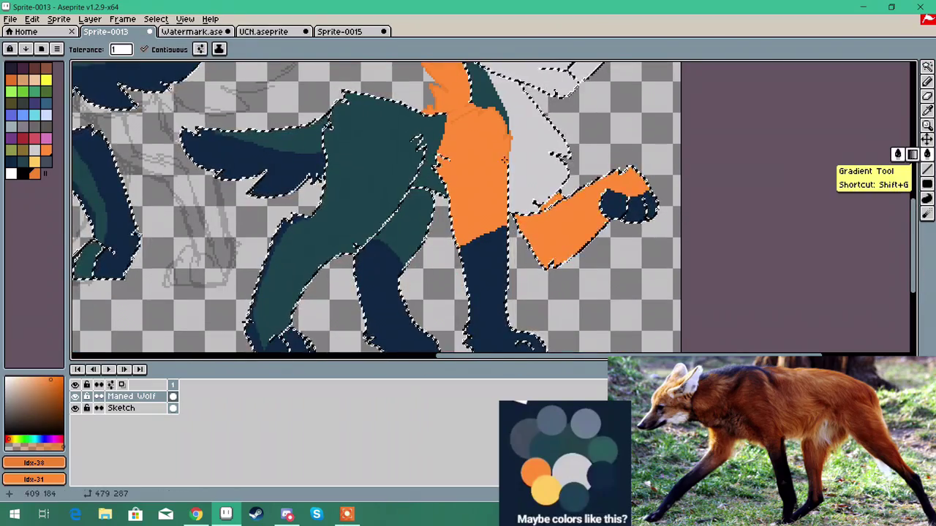
scroll(506, 168, "up", 2)
scroll(506, 262, "up", 1)
left_click(927, 183)
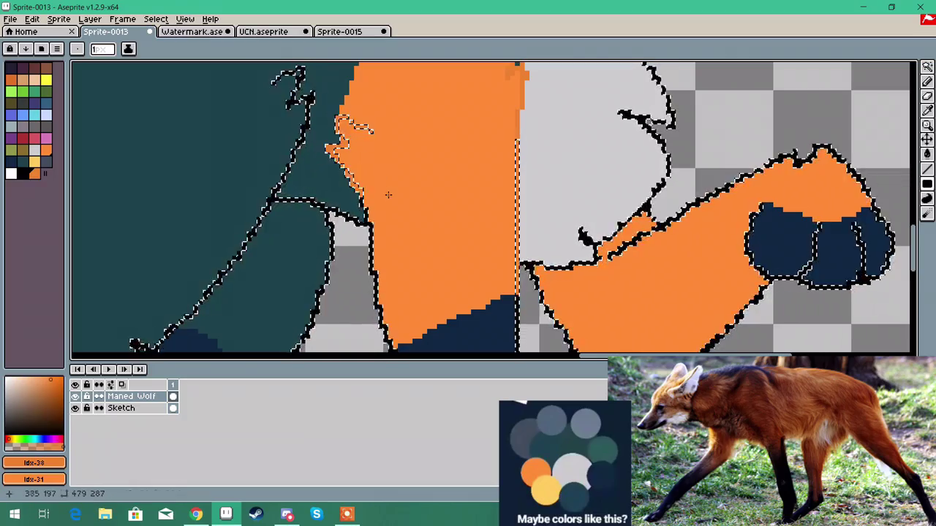
scroll(388, 194, "down", 1)
Step: Recolour the outlines around the orange part of the flipped wolf's raised front leg with the darker orange
scroll(471, 198, "up", 3)
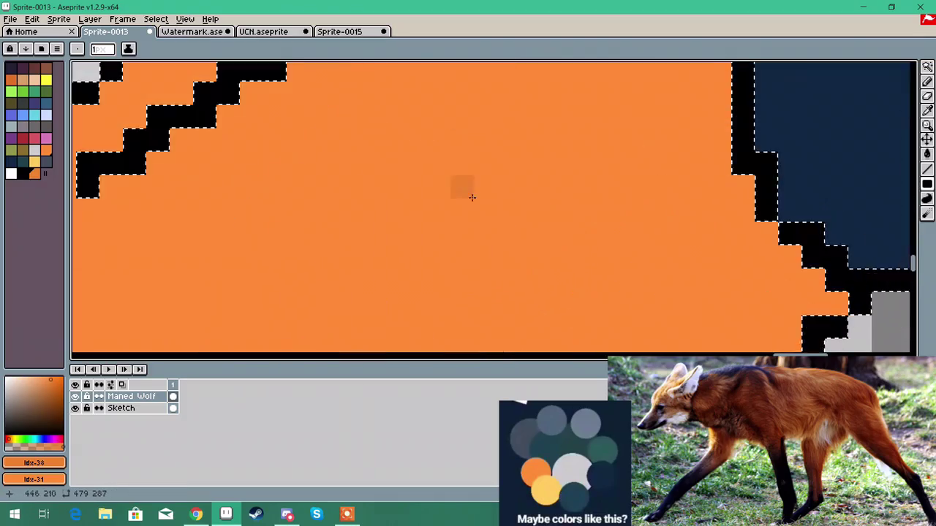
scroll(472, 198, "down", 2)
left_click_drag(305, 109, 308, 107)
scroll(314, 110, "up", 2)
mouse_move(311, 175)
left_mouse_down()
mouse_move(425, 114)
mouse_move(555, 94)
mouse_move(913, 266)
mouse_move(357, 313)
mouse_move(167, 313)
left_mouse_up()
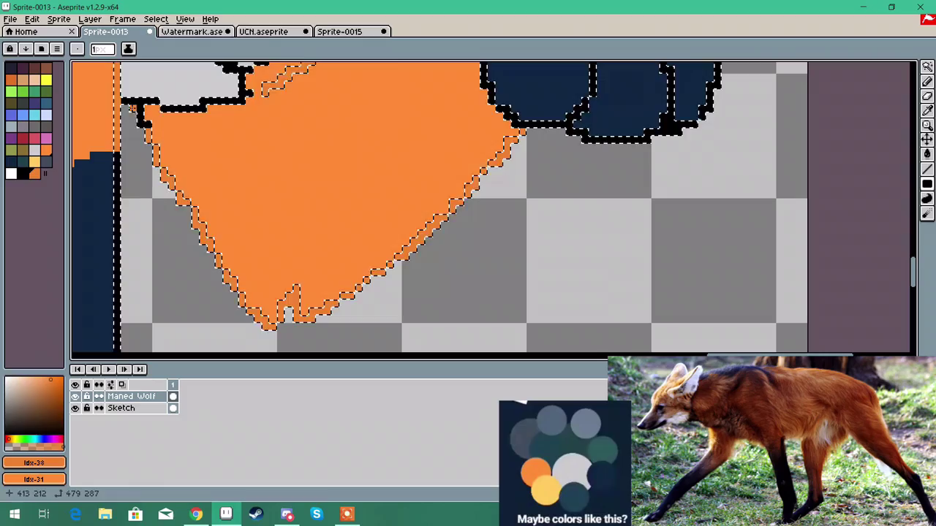
left_click_drag(132, 109, 152, 128)
Step: Reselect only the remaining black outlines by colour
left_click(156, 19)
left_click(189, 80)
left_click(313, 219)
scroll(293, 197, "down", 2)
left_click_drag(324, 163, 460, 163)
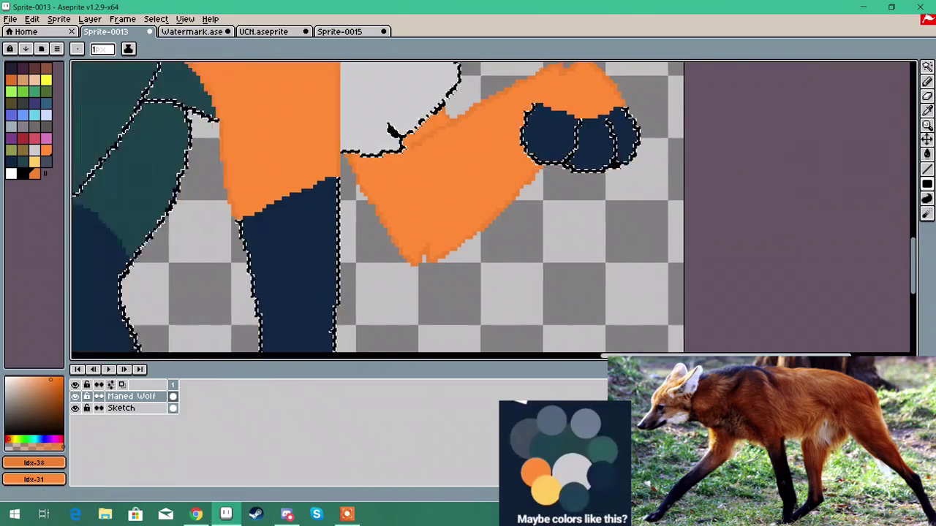
Step: Recolour the outlines of the original wolf's orange shoulder and the front edge of its standing leg darker orange
left_click_drag(723, 356, 603, 356)
left_click_drag(913, 271, 913, 193)
scroll(712, 193, "down", 2)
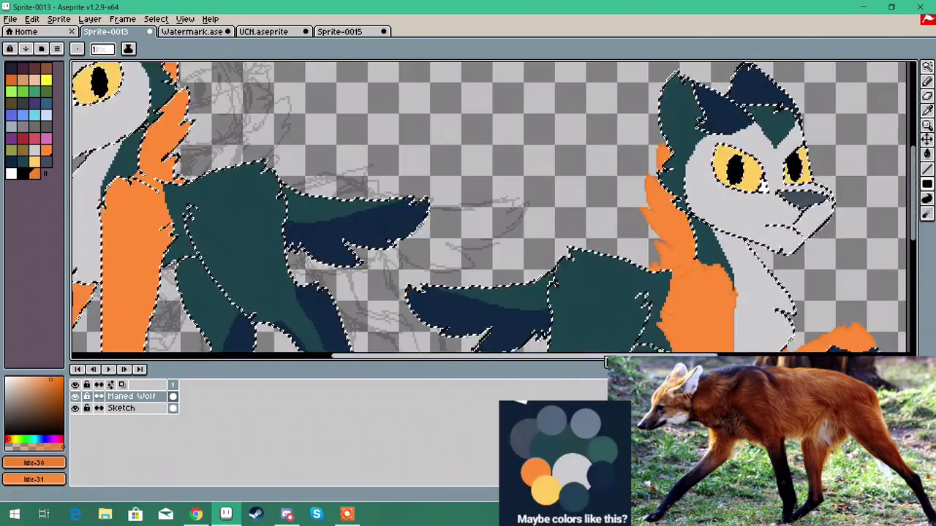
scroll(574, 233, "up", 4)
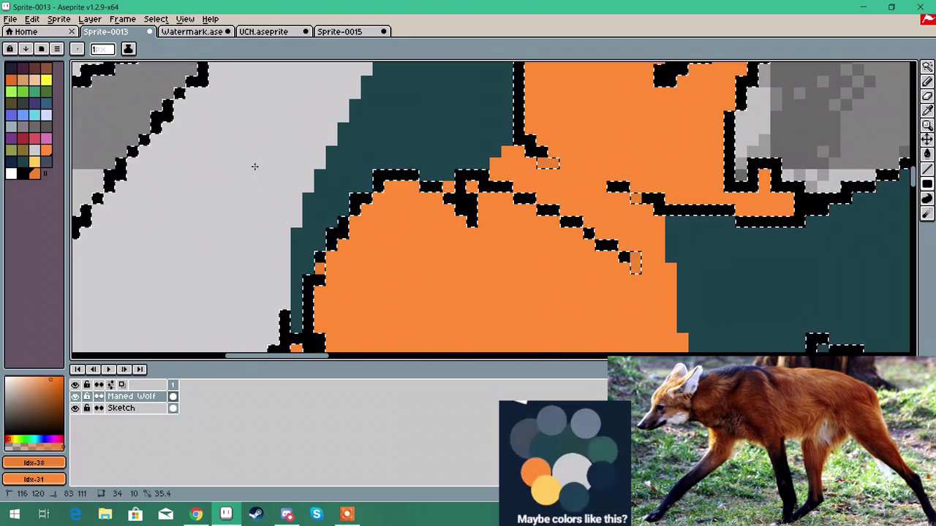
scroll(266, 318, "down", 10)
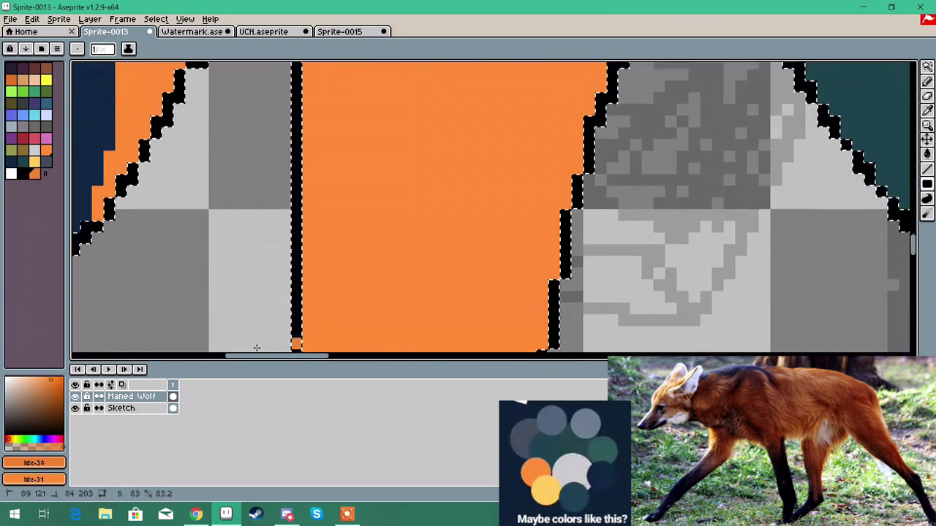
scroll(320, 115, "down", 3)
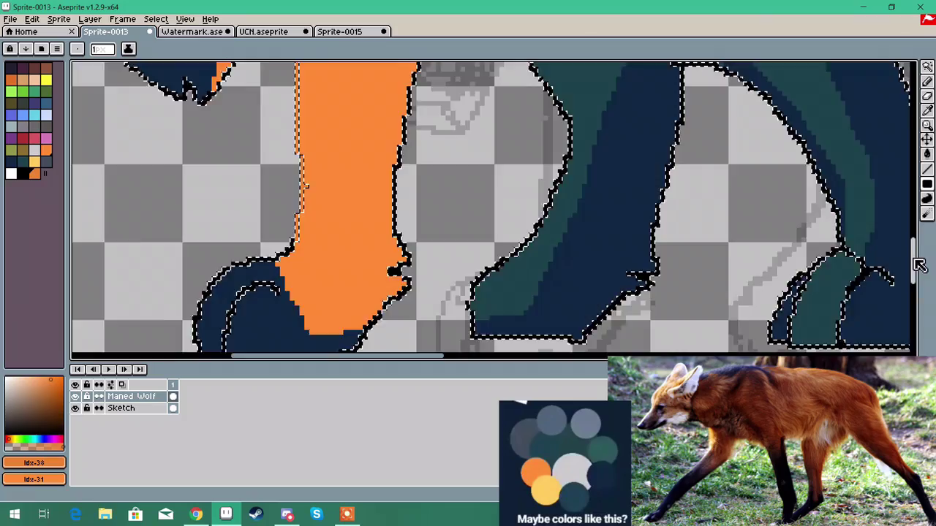
left_click_drag(916, 260, 915, 193)
scroll(271, 136, "up", 2)
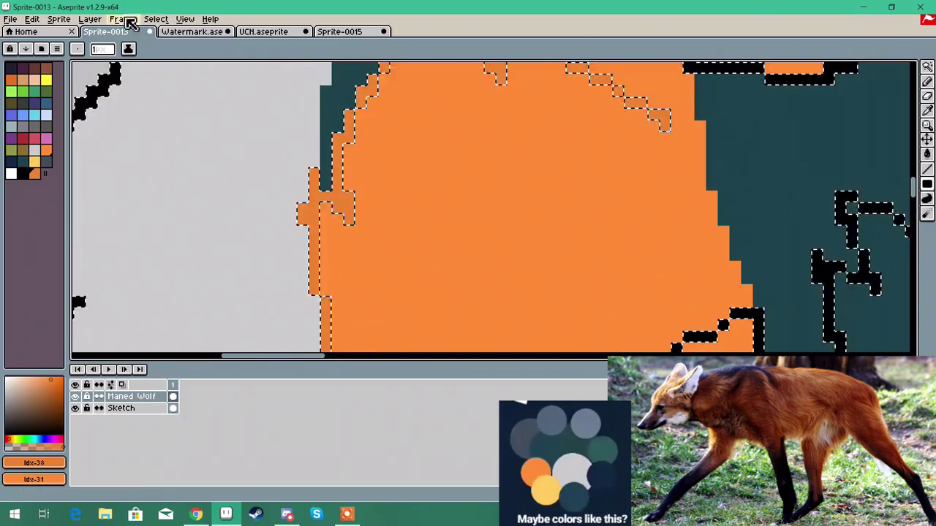
Step: Reselect the remaining black outlines by colour and recolour those along the original wolf's orange mane and neck tufts darker orange
left_click(307, 217)
scroll(439, 255, "down", 3)
scroll(574, 285, "up", 2)
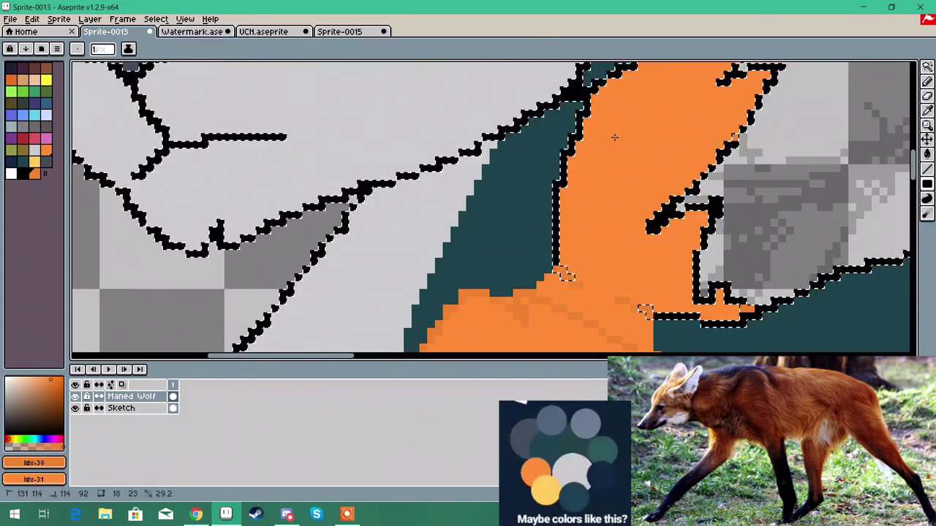
scroll(614, 137, "down", 3)
scroll(615, 136, "up", 5)
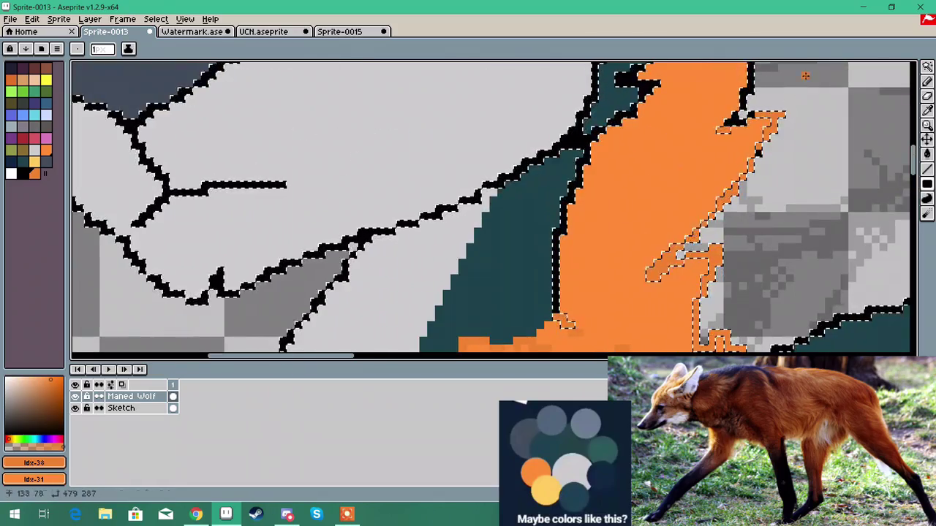
scroll(805, 75, "down", 1)
scroll(711, 148, "up", 1)
scroll(755, 163, "up", 4)
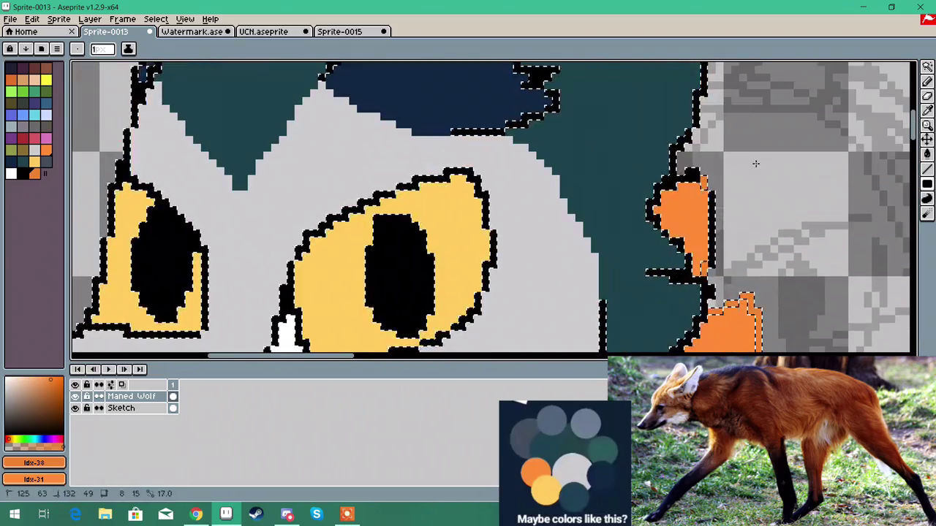
Step: Refresh the black outline selection by colour and recolour the upper back edge of the original wolf's orange front leg
left_click(155, 19)
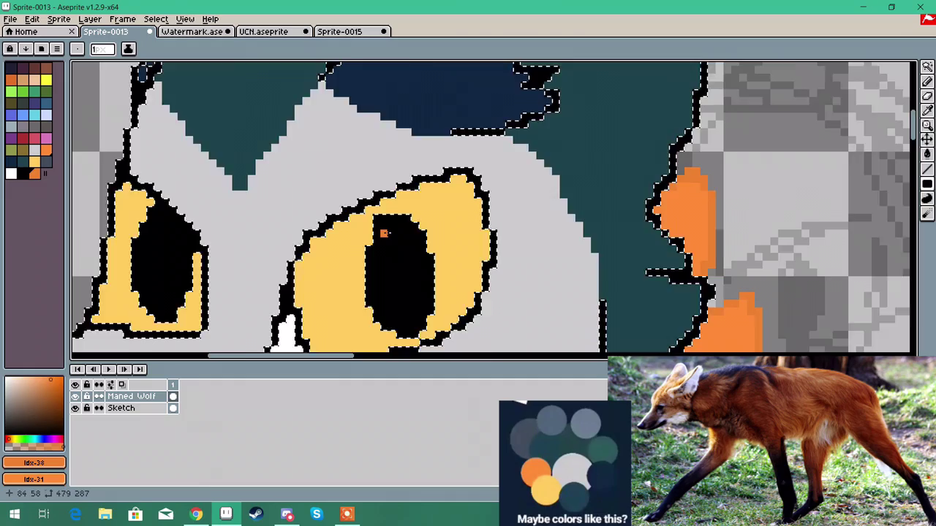
scroll(383, 232, "down", 2)
scroll(578, 291, "up", 4)
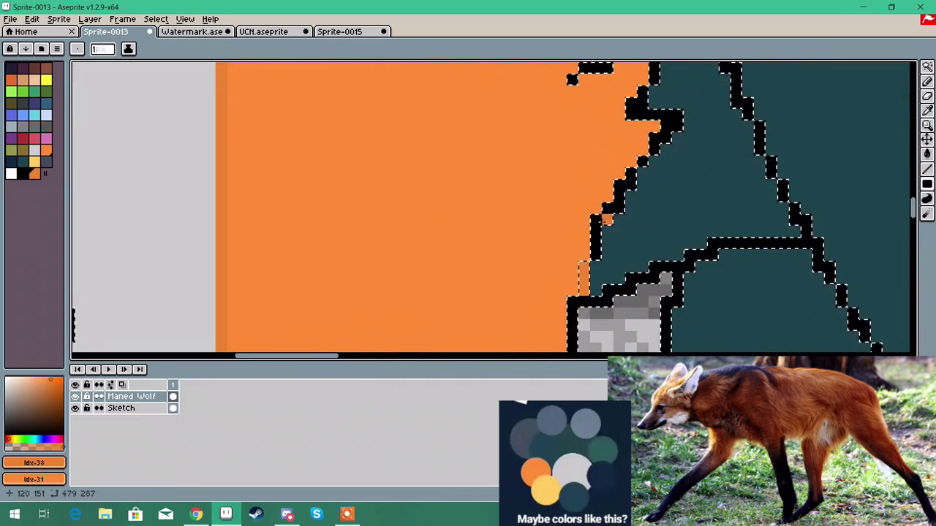
left_click_drag(668, 123, 677, 115)
scroll(658, 121, "up", 1)
scroll(526, 141, "down", 4)
scroll(475, 110, "down", 5)
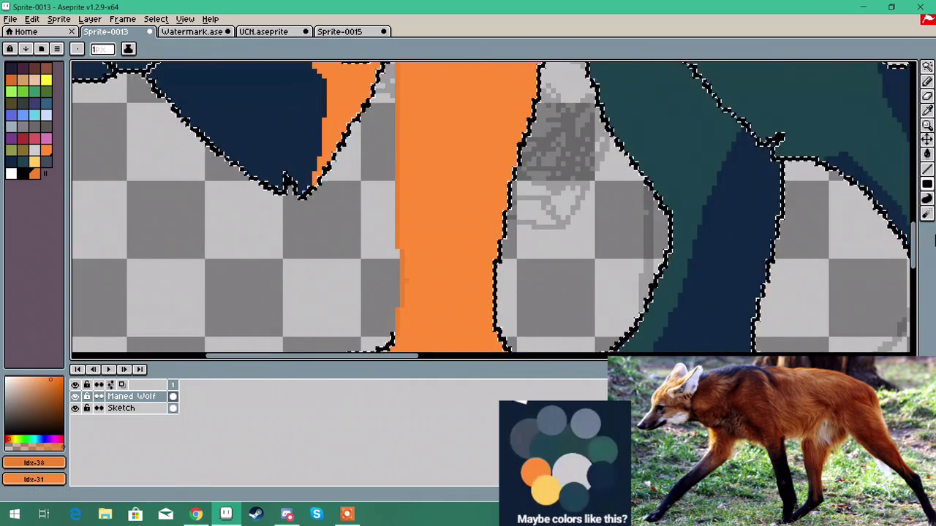
Step: Recolour the outlines around the lower part of the original wolf's orange front leg down to the navy paw
scroll(455, 88, "up", 3)
scroll(501, 116, "up", 3)
left_click_drag(613, 110, 417, 271)
scroll(417, 271, "down", 1)
scroll(418, 271, "down", 1)
scroll(318, 174, "up", 2)
mouse_move(297, 205)
left_mouse_down()
mouse_move(332, 179)
mouse_move(349, 147)
left_mouse_up()
scroll(349, 146, "down", 2)
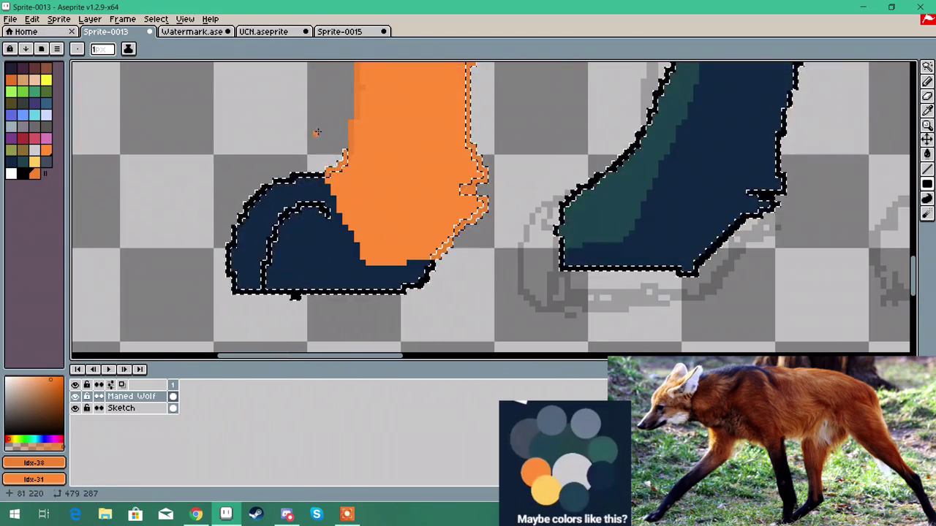
Step: Reselect the black outlines by colour and recolour those around the orange part of the original wolf's raised front leg darker orange
left_click(156, 20)
left_click(184, 80)
left_click(311, 217)
scroll(315, 211, "down", 1)
left_click_drag(913, 265, 916, 218)
scroll(299, 227, "up", 1)
left_click_drag(353, 177, 260, 330)
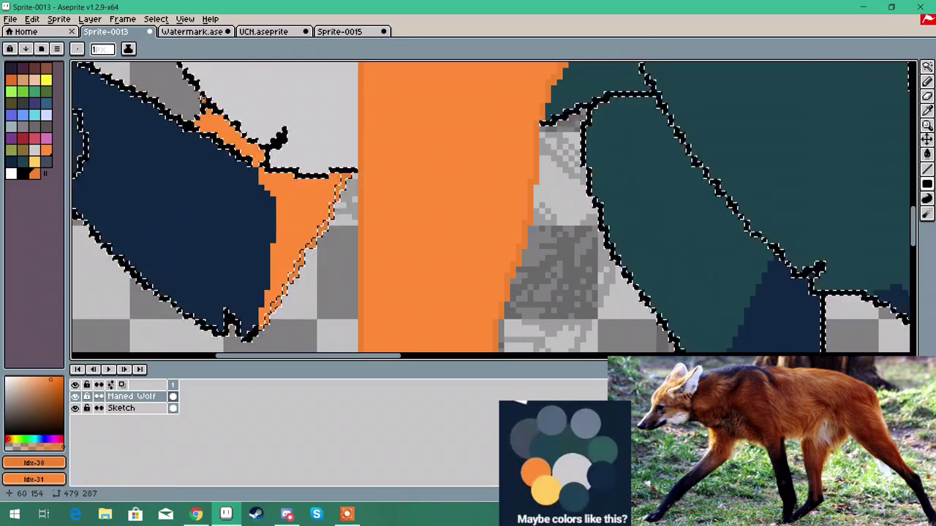
scroll(194, 126, "up", 2)
scroll(207, 93, "down", 7)
Step: Refresh the black outline selection, darken the eye yellow to HSV 41, 64, 57 and recolour the original wolf's eye outlines and pupils
left_click_drag(915, 234, 900, 166)
left_click(158, 19)
left_click(174, 80)
scroll(192, 123, "up", 3)
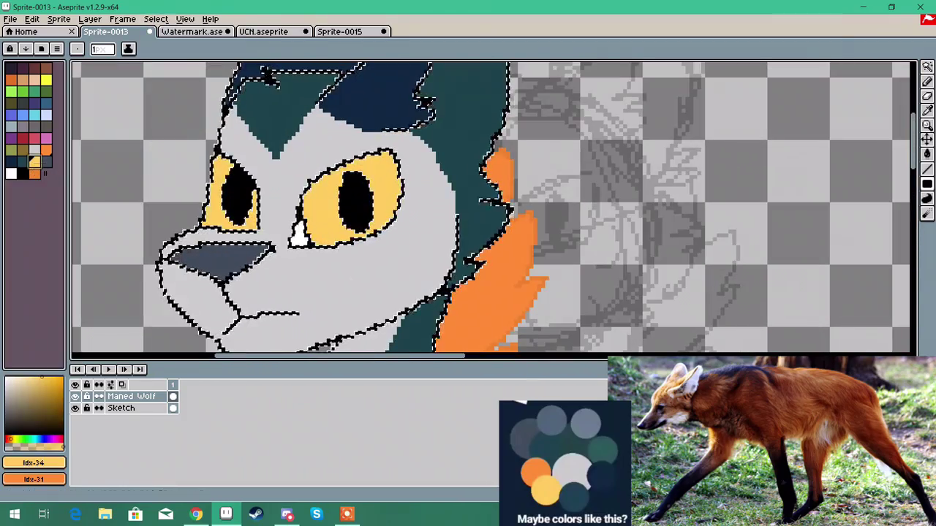
scroll(242, 190, "up", 1)
left_click(42, 402)
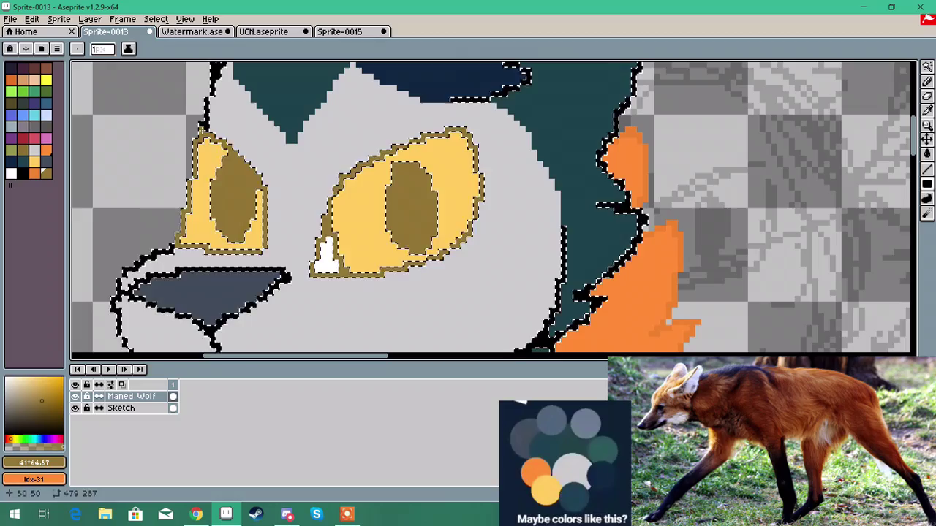
scroll(341, 229, "down", 2)
Step: Reselect the remaining black by colour and recolour the flipped wolf's eye outlines and pupils with the same dark yellow
left_click(156, 19)
left_click(162, 78)
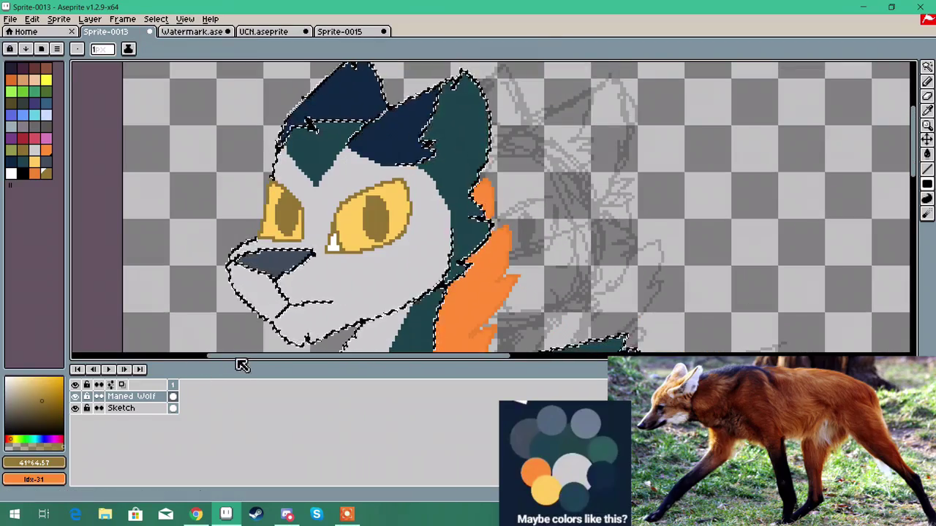
left_click_drag(238, 358, 531, 356)
left_click_drag(914, 163, 914, 192)
scroll(621, 256, "up", 2)
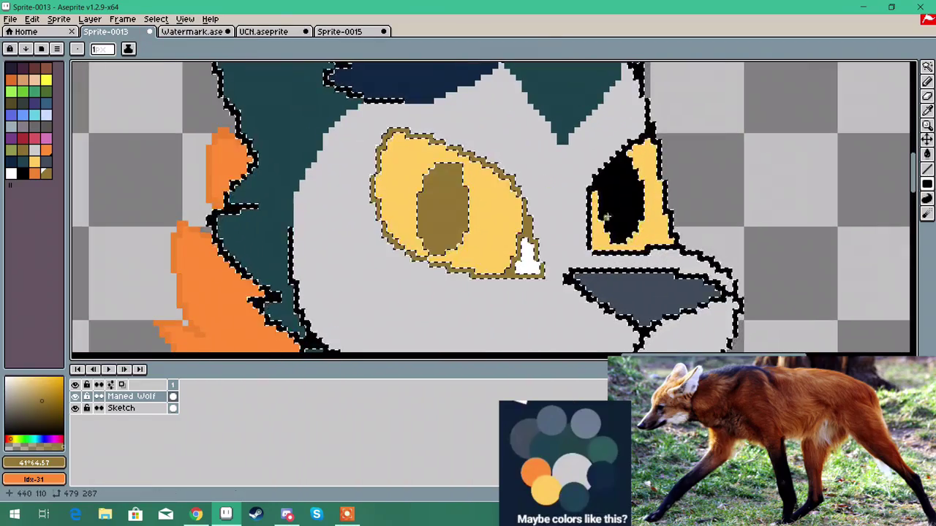
left_click_drag(588, 253, 666, 142)
left_click(623, 196)
Step: Finish the top corner outline of the flipped wolf's far eye in dark yellow to match the original wolf's eye
scroll(667, 125, "down", 2)
left_click_drag(527, 356, 245, 356)
scroll(293, 117, "up", 2)
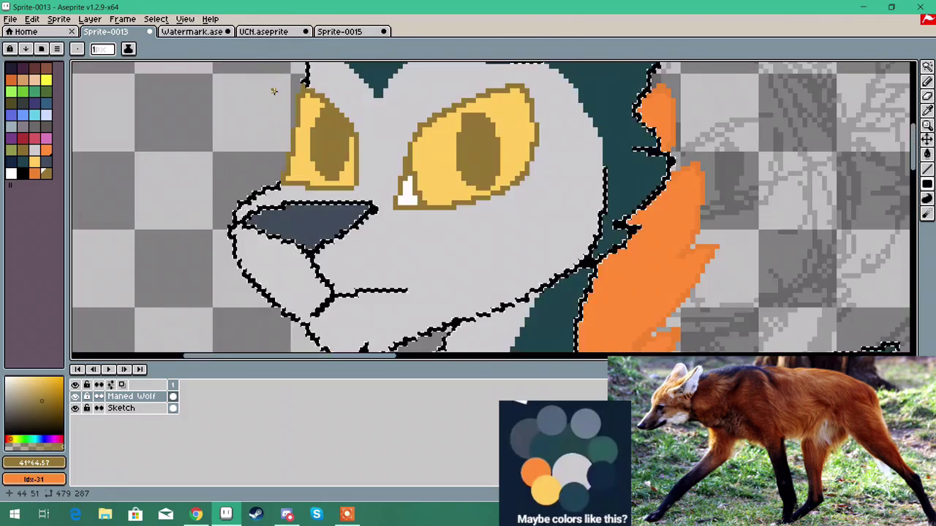
scroll(304, 120, "down", 1)
left_click_drag(331, 359, 733, 357)
scroll(480, 259, "up", 3)
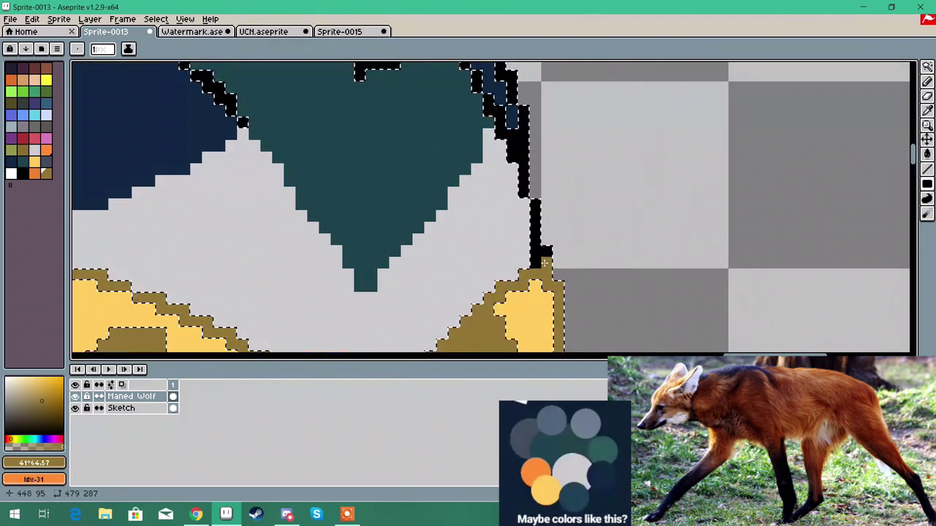
scroll(490, 208, "down", 2)
Step: Refresh the black selection, darken the light grey to HSV 240, 0, 72 and recolour the original wolf's mouth, chin and lower jaw lines
left_click(156, 18)
left_click(190, 79)
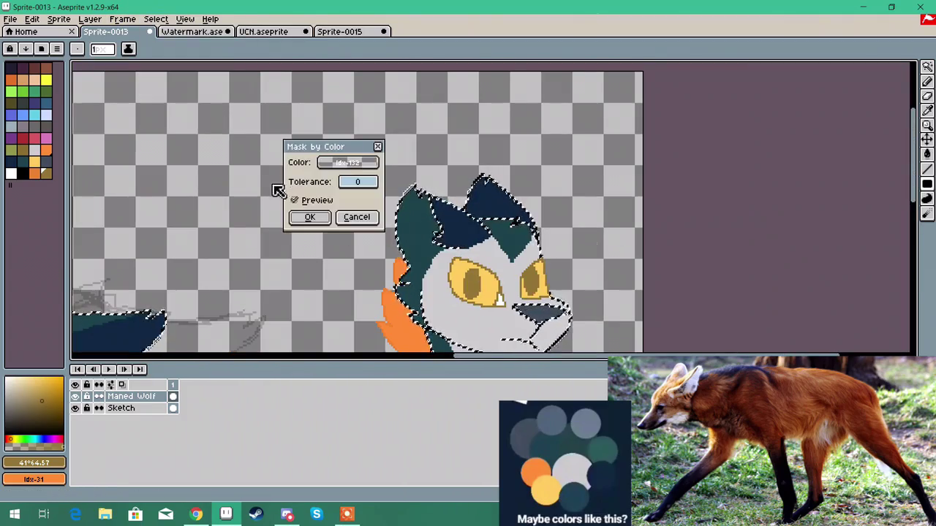
left_click_drag(527, 365, 408, 346)
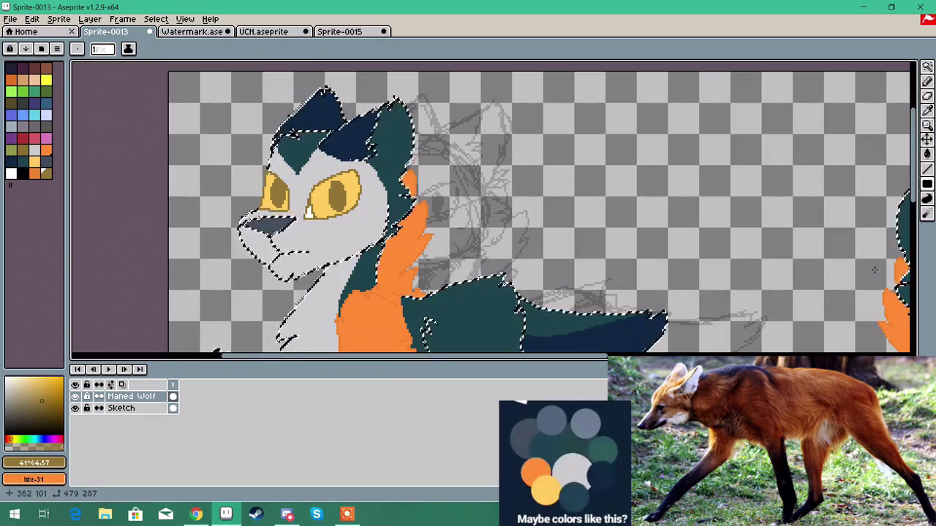
mouse_move(913, 185)
left_mouse_down()
mouse_move(913, 230)
mouse_move(907, 189)
left_mouse_up()
left_click(35, 151)
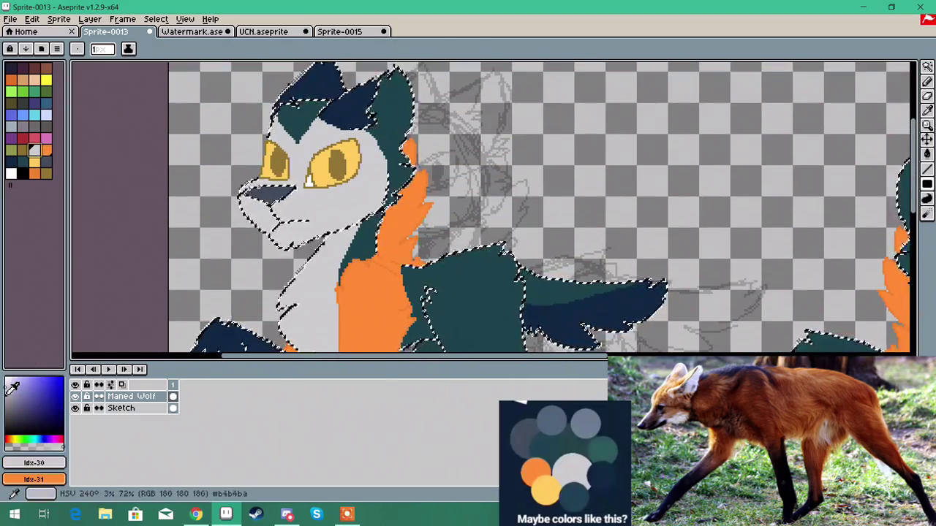
left_click(12, 388)
scroll(241, 220, "up", 3)
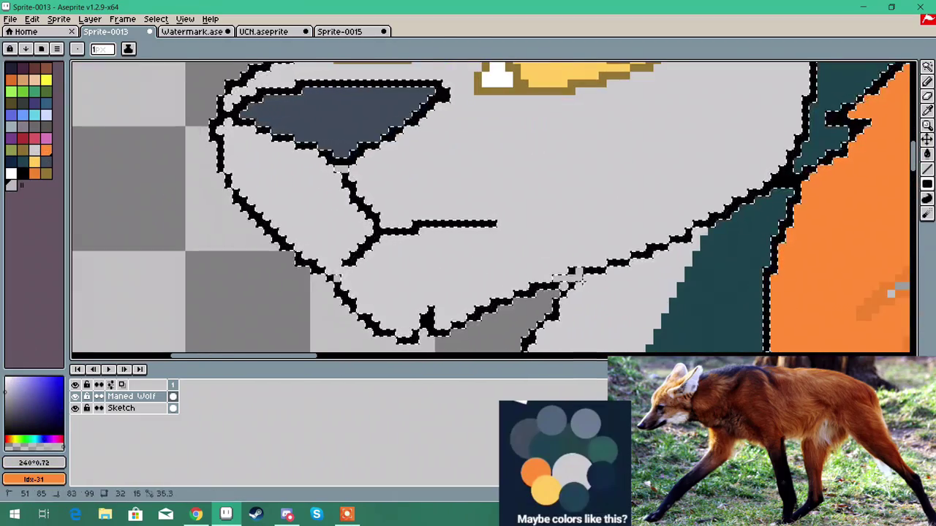
left_click_drag(699, 330, 707, 338)
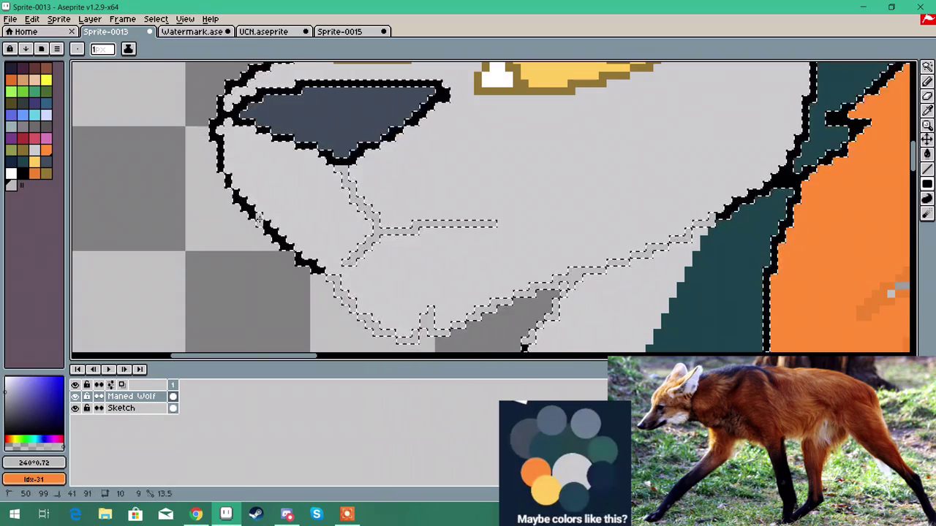
Step: Recolour the outline along the front of the original wolf's muzzle from the chin up to the nose darker grey
left_click_drag(337, 290, 228, 176)
left_click_drag(228, 177, 214, 152)
left_click_drag(221, 116, 229, 83)
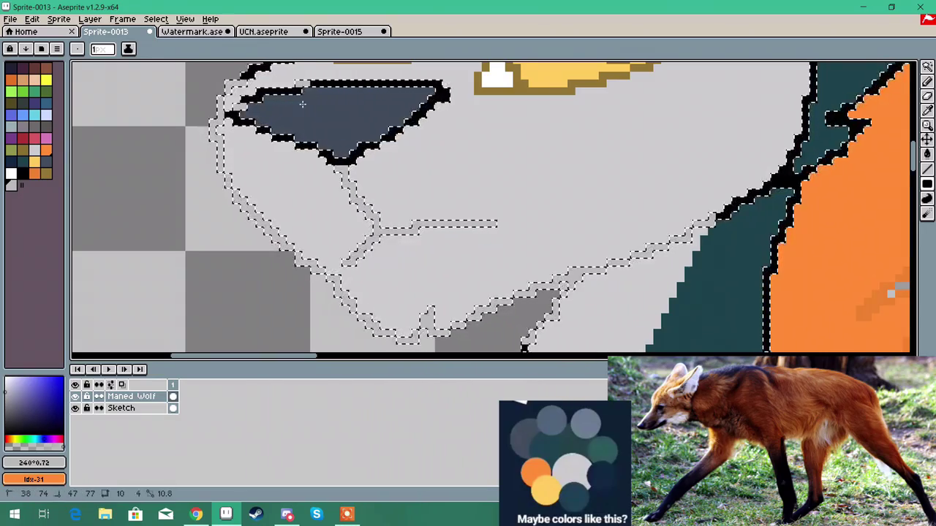
Step: Recolour the original wolf's muzzle top, cheek line and forehead edge above the far eye darker grey
scroll(296, 98, "up", 1)
scroll(289, 91, "down", 2)
scroll(519, 216, "up", 3)
left_click_drag(517, 227, 636, 64)
left_click_drag(647, 162, 650, 66)
scroll(650, 67, "up", 10)
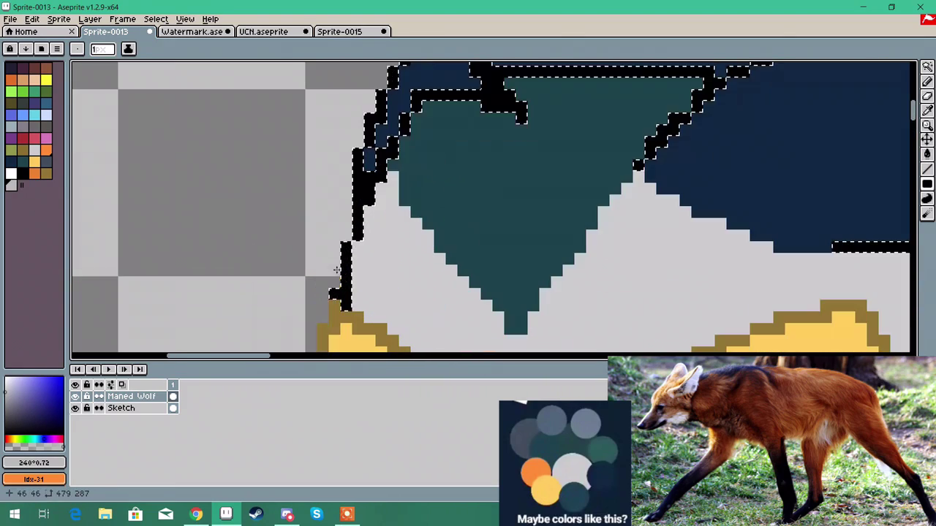
left_click_drag(356, 237, 364, 200)
left_click_drag(334, 294, 349, 247)
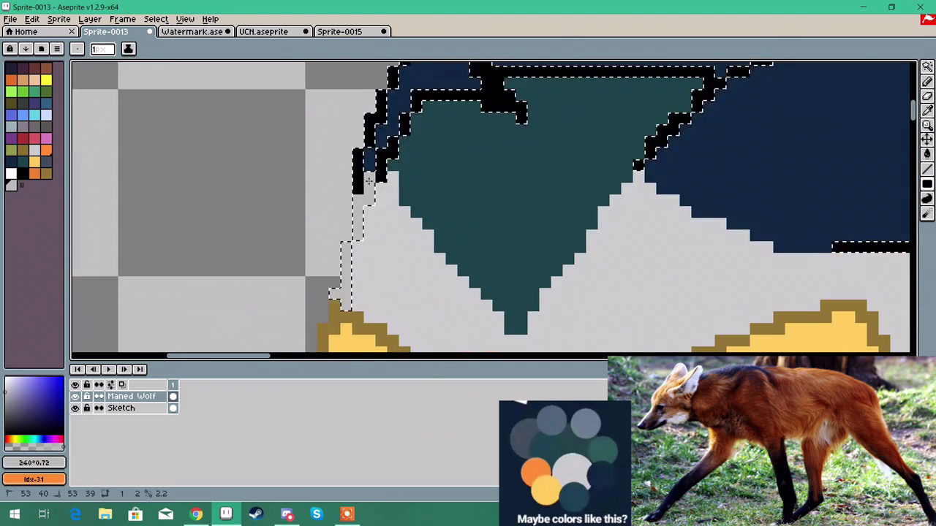
Step: Recolour the outlines along the original wolf's light grey neck and chest fur darker grey
scroll(377, 170, "down", 3)
left_click_drag(914, 127, 925, 138)
scroll(482, 149, "up", 3)
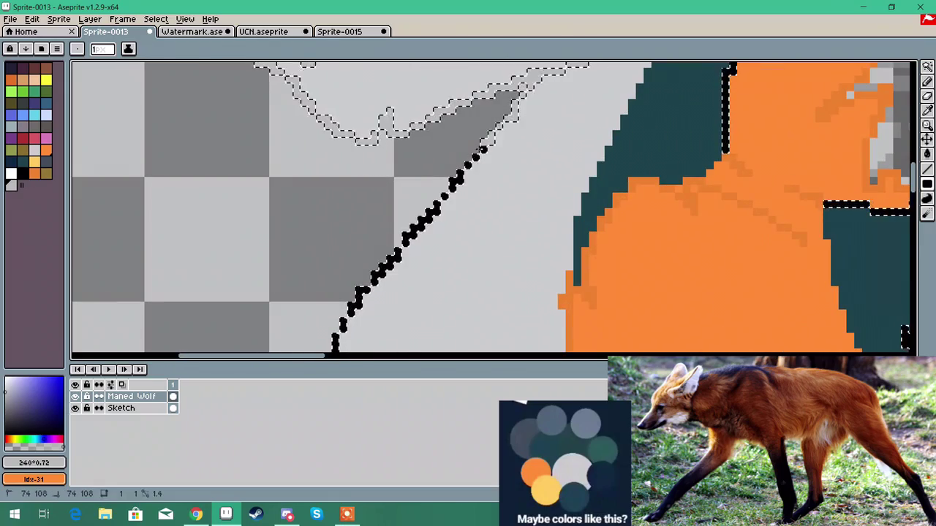
scroll(483, 146, "down", 2)
scroll(336, 207, "up", 2)
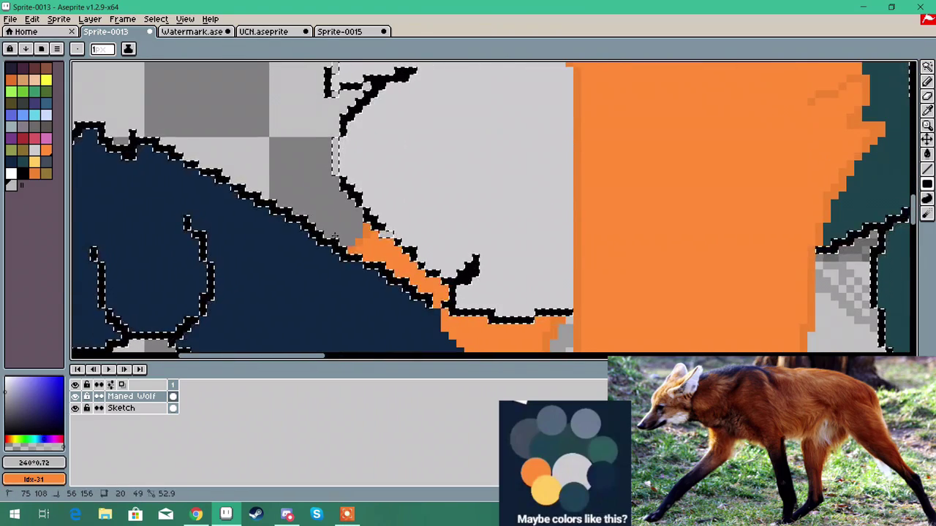
left_click_drag(413, 257, 421, 266)
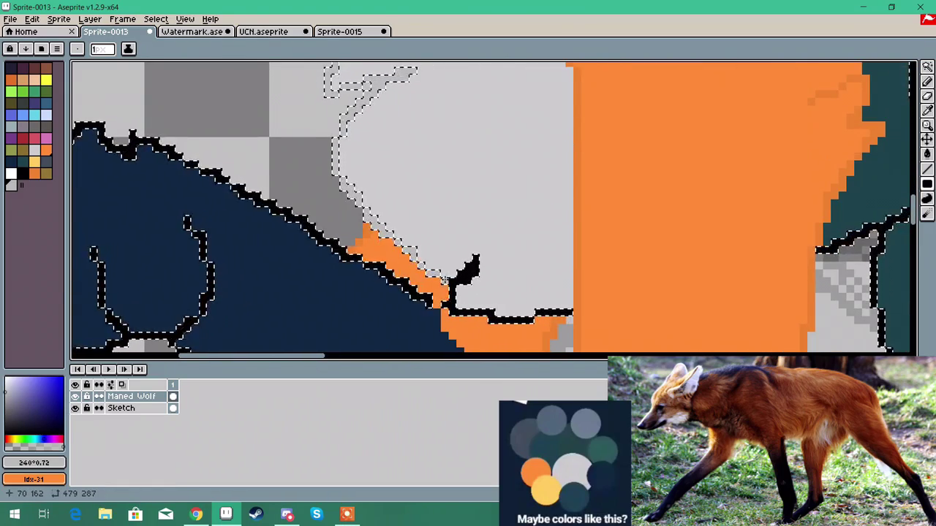
Step: Reselect the remaining black outlines by colour and recolour those along the flipped wolf's light grey chest darker grey
left_click(155, 18)
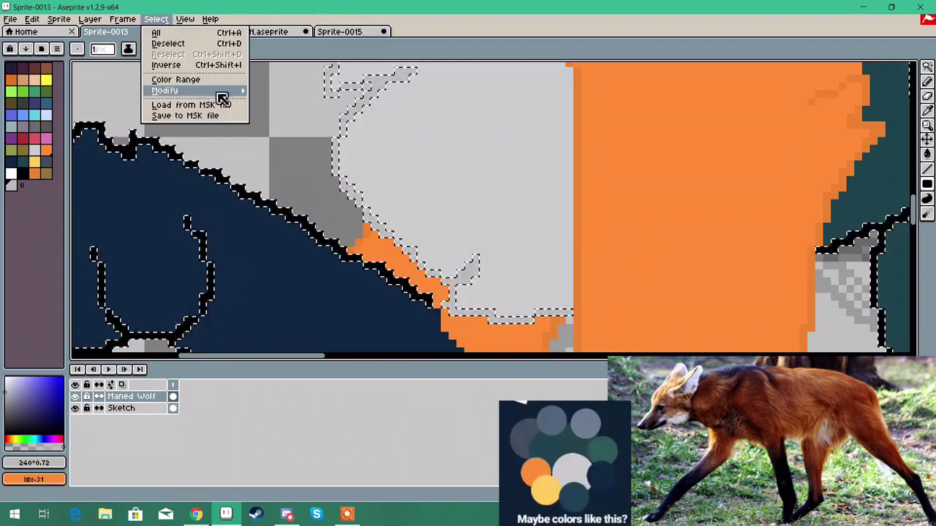
left_click(191, 93)
left_click(322, 221)
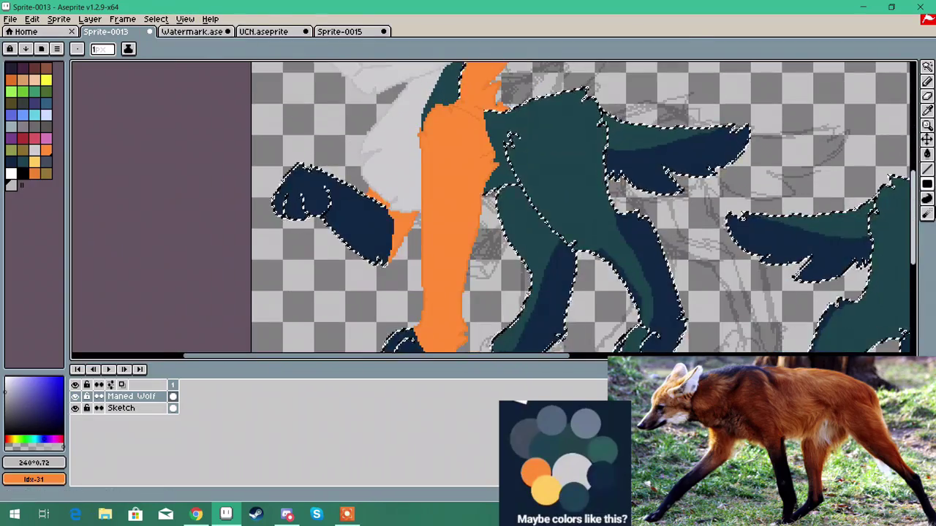
mouse_move(913, 218)
left_mouse_down()
mouse_move(913, 145)
mouse_move(912, 225)
left_mouse_up()
left_click_drag(358, 356, 611, 356)
scroll(588, 276, "up", 3)
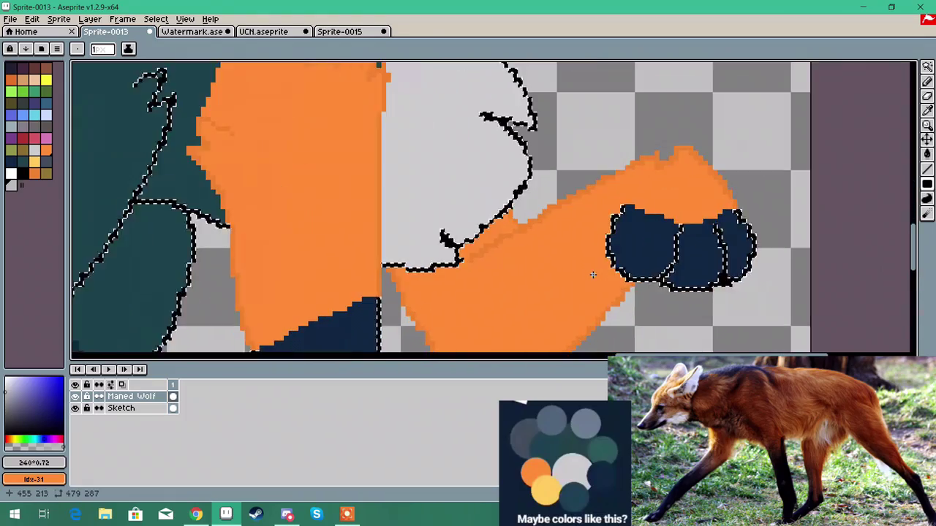
left_click_drag(379, 264, 445, 273)
left_click_drag(912, 249, 912, 233)
left_click_drag(579, 210, 395, 349)
Step: Recolour the flipped wolf's neck, jaw, mouth and muzzle outlines darker grey
mouse_move(913, 232)
left_mouse_down()
mouse_move(913, 254)
mouse_move(915, 218)
left_mouse_up()
left_click_drag(560, 309, 390, 157)
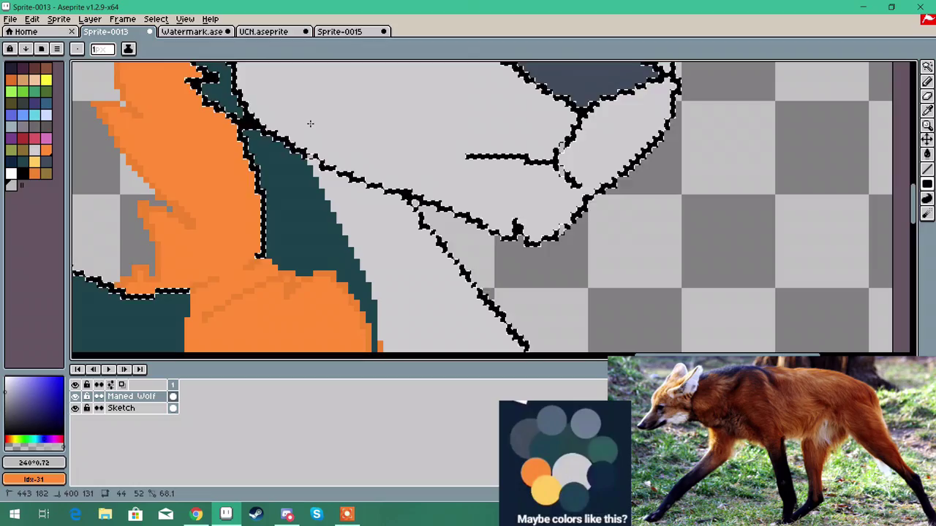
left_click_drag(303, 106, 286, 108)
left_click_drag(914, 193, 913, 190)
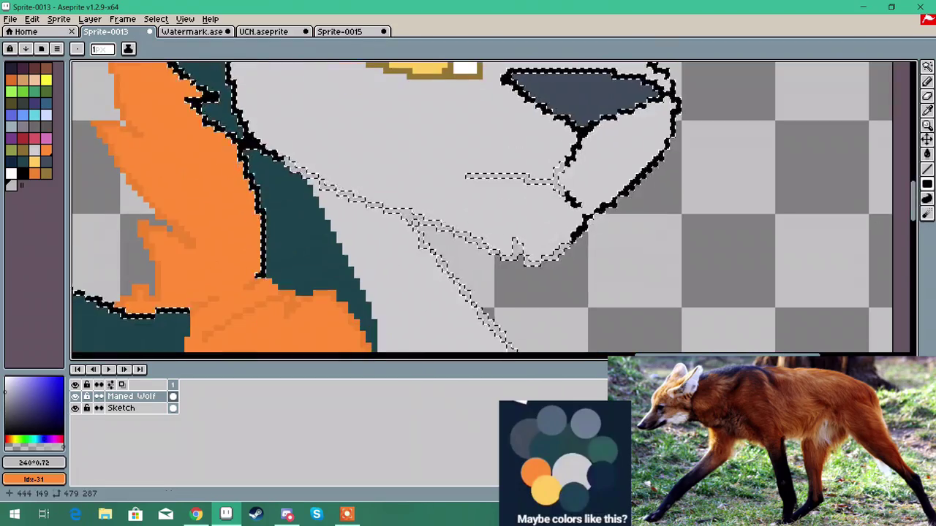
scroll(677, 95, "up", 3)
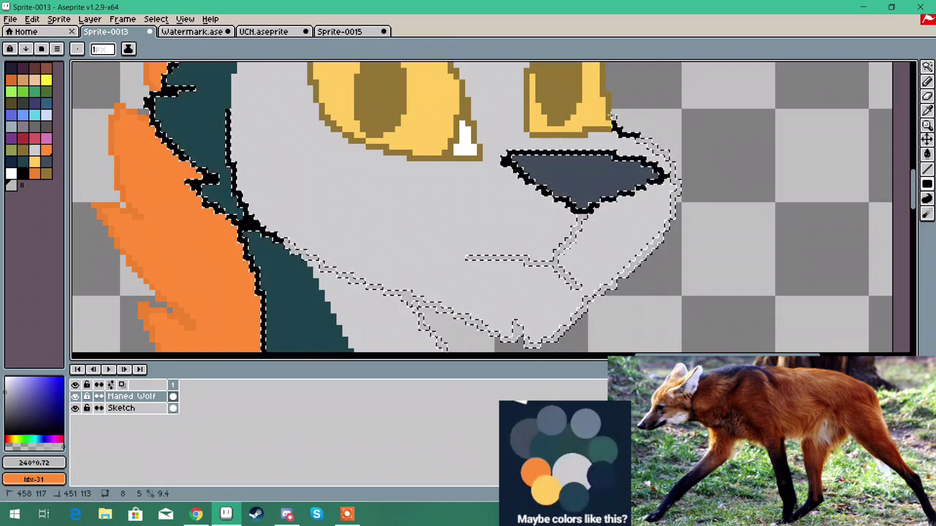
Step: Refresh the black outline selection and recolour the flipped wolf's cheek line and forehead edge darker grey
left_click(156, 18)
left_click(183, 65)
scroll(272, 223, "up", 2)
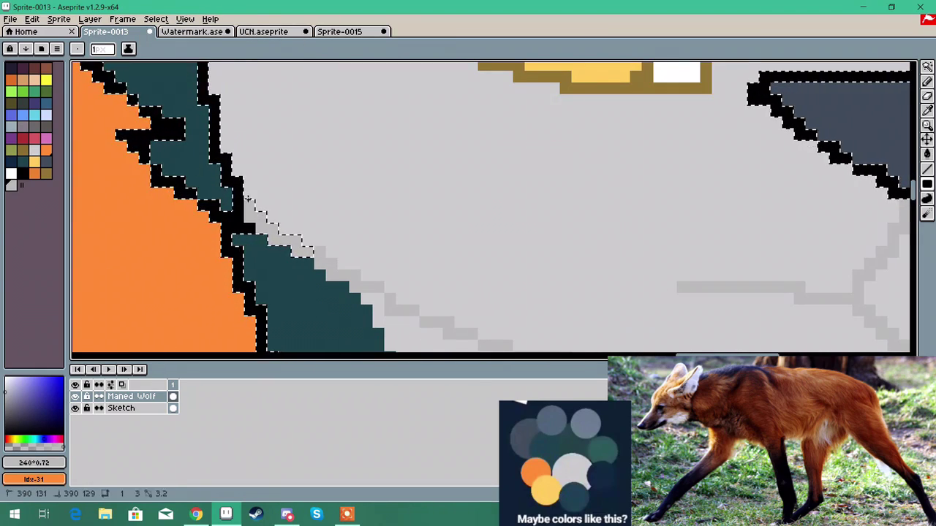
left_click_drag(229, 95, 217, 67)
scroll(220, 132, "down", 3)
left_click_drag(913, 208, 913, 180)
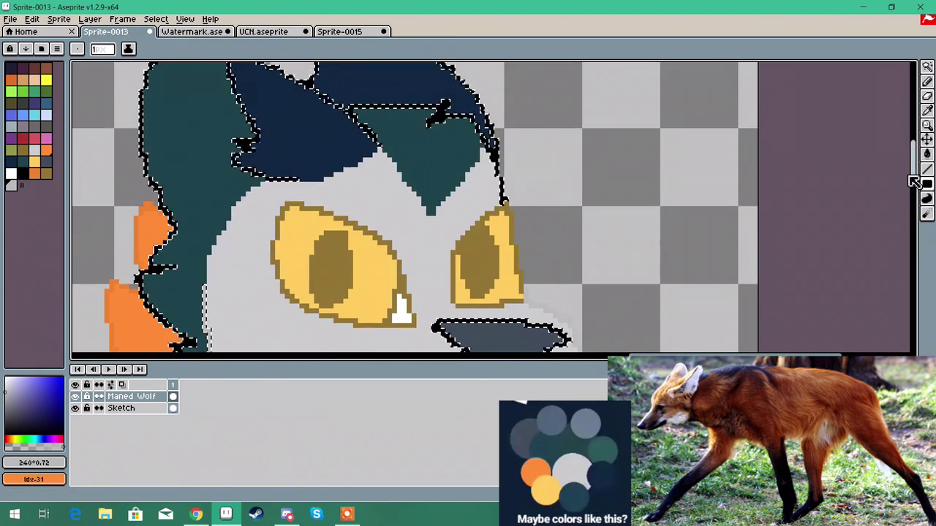
scroll(525, 136, "up", 3)
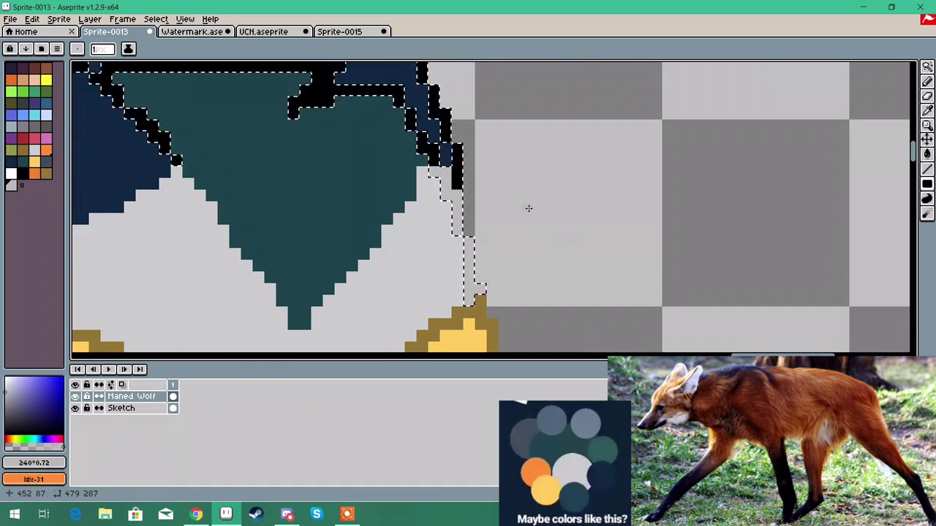
Step: Reselect the remaining black outlines, sample the flipped wolf's navy ear colour and darken it to HSV 210, 74, 16 for filled rectangles
scroll(529, 208, "down", 3)
mouse_move(914, 175)
left_mouse_down()
mouse_move(915, 272)
mouse_move(921, 185)
left_mouse_up()
scroll(424, 173, "down", 4)
left_click(155, 20)
left_click(184, 74)
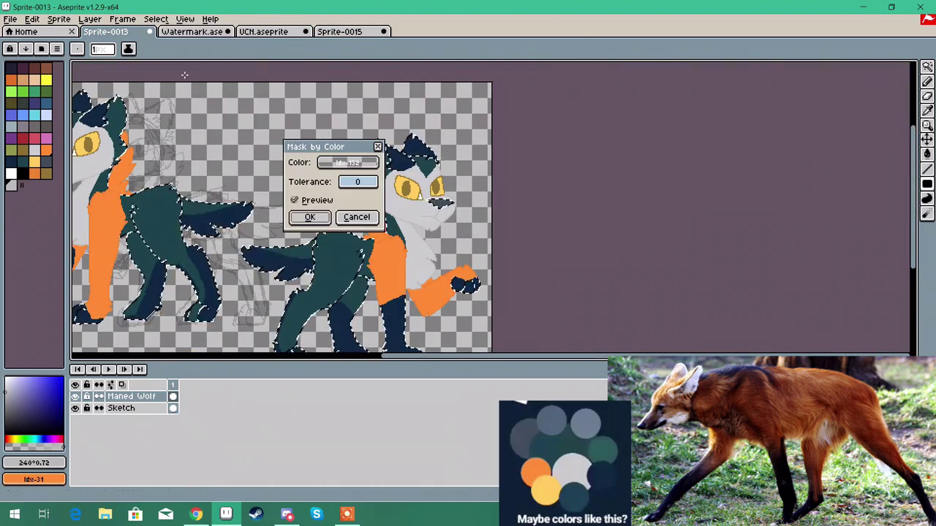
left_click(315, 217)
scroll(392, 139, "up", 3)
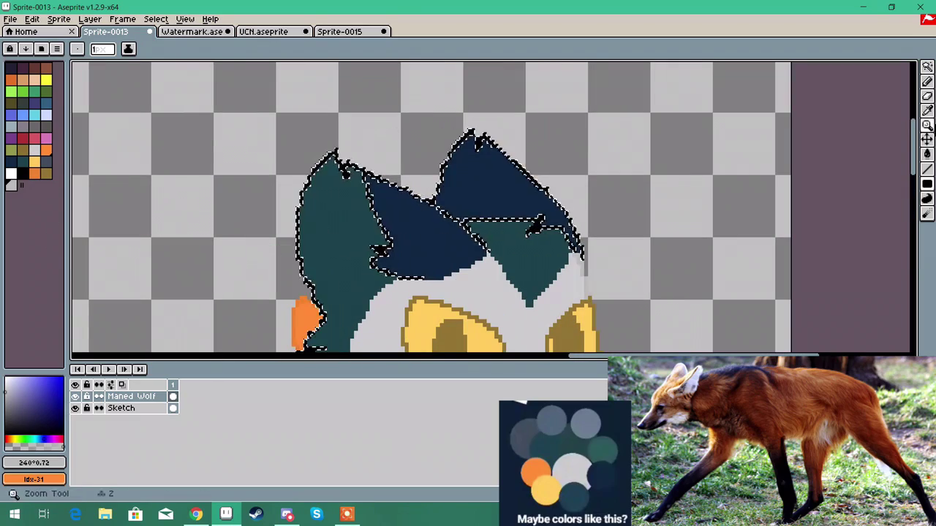
left_click(927, 110)
left_click(497, 193)
left_click(47, 424)
left_click(60, 463)
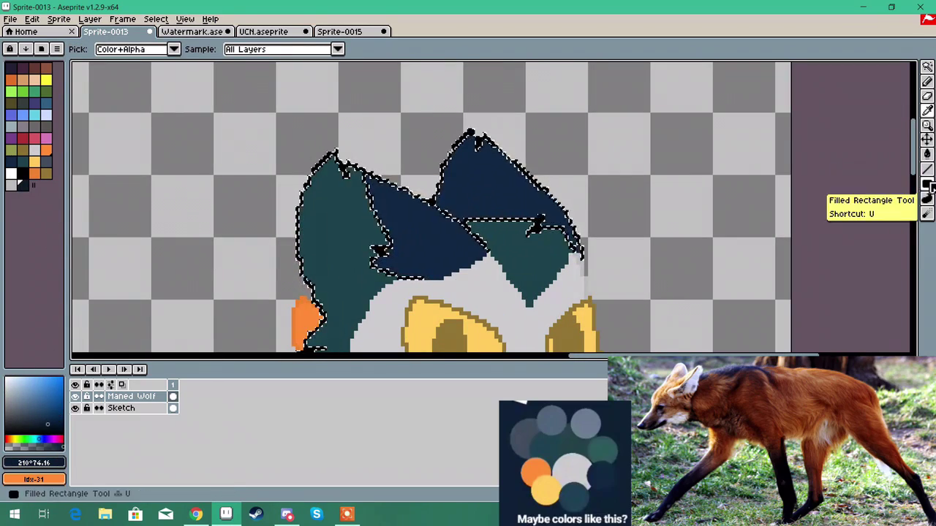
left_click(927, 186)
Step: Recolour the outlines around the navy inside of the flipped wolf's near ear dark navy
scroll(410, 255, "up", 2)
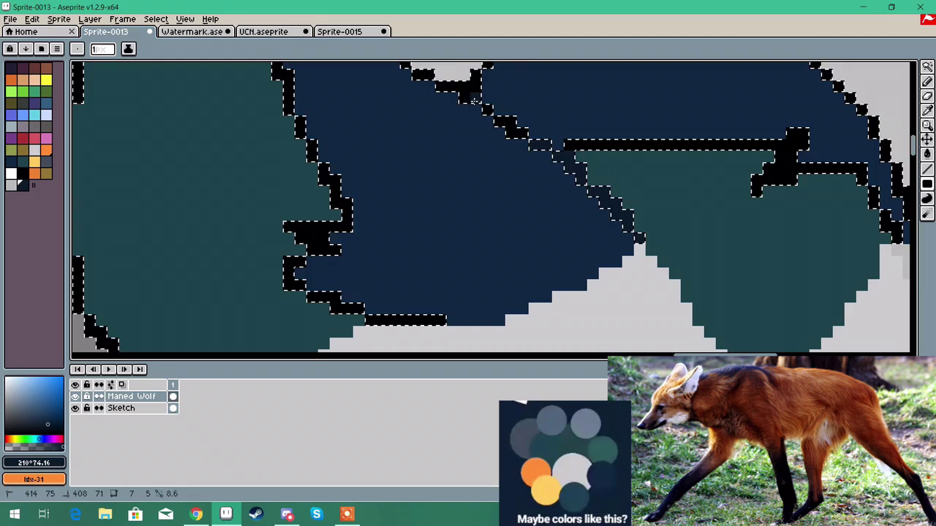
left_click_drag(474, 101, 471, 99)
left_click_drag(463, 90, 271, 112)
left_click_drag(277, 162, 445, 345)
scroll(317, 234, "down", 2)
Step: Refresh the black outline selection and recolour the outer edges and tip of the flipped wolf's navy far ear dark navy
left_click(156, 20)
left_click(176, 79)
left_click(359, 230)
scroll(631, 210, "up", 2)
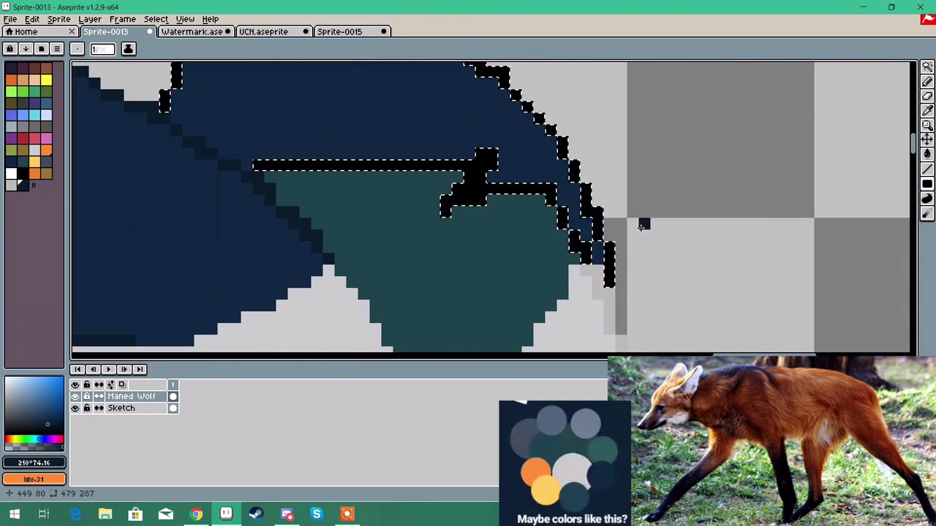
left_click_drag(610, 282, 602, 232)
left_click_drag(586, 189, 586, 187)
left_click_drag(575, 166, 74, 64)
scroll(536, 116, "up", 3)
left_click(637, 280)
scroll(113, 306, "down", 3)
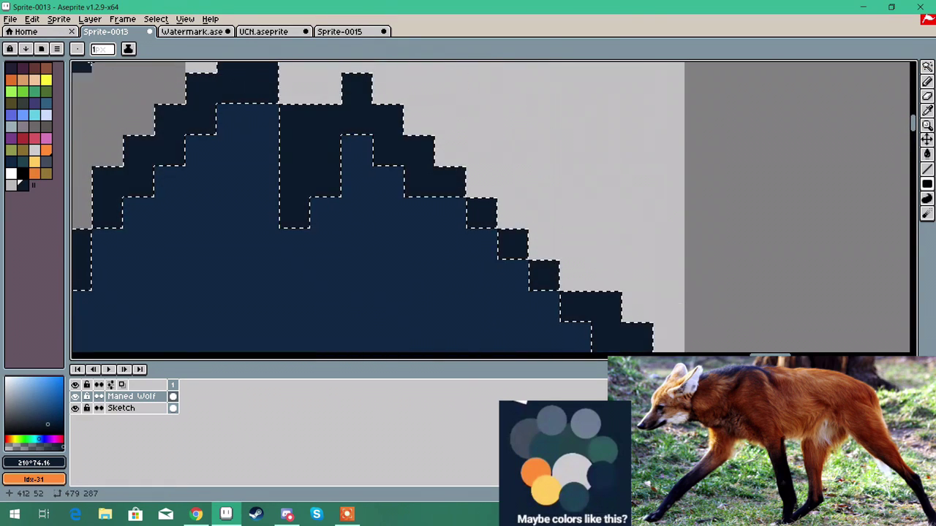
left_click_drag(101, 305, 122, 174)
Step: Reselect the remaining black outlines by colour and recolour those of the flipped wolf's raised navy paw dark navy
left_click(164, 20)
left_click(173, 85)
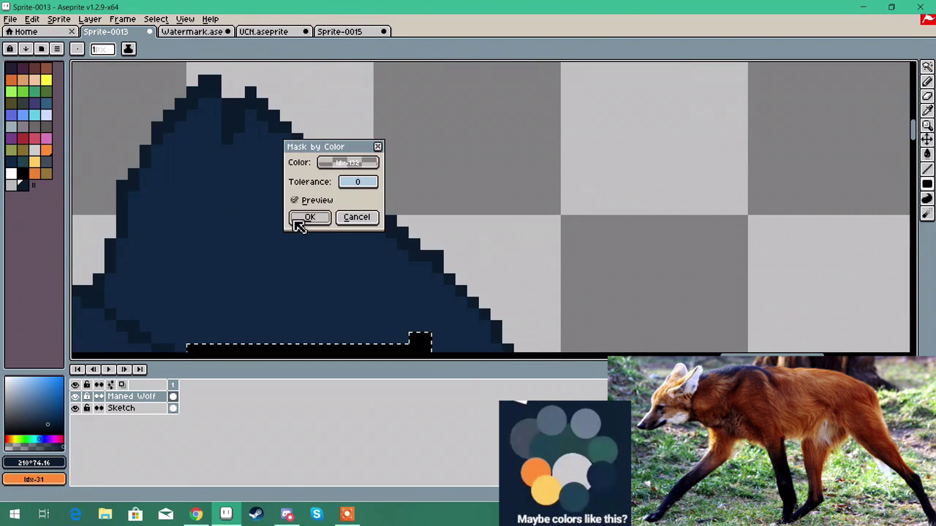
left_click(299, 218)
scroll(355, 281, "down", 3)
left_click_drag(687, 357, 616, 356)
left_click_drag(914, 142, 914, 272)
left_click_drag(731, 357, 766, 356)
Step: Recolour the outlines of the flipped wolf's navy standing front leg and paw dark navy, refreshing the black outline selection
left_click_drag(915, 266, 914, 302)
left_click(156, 20)
left_click(198, 80)
left_click(299, 219)
scroll(505, 238, "down", 3)
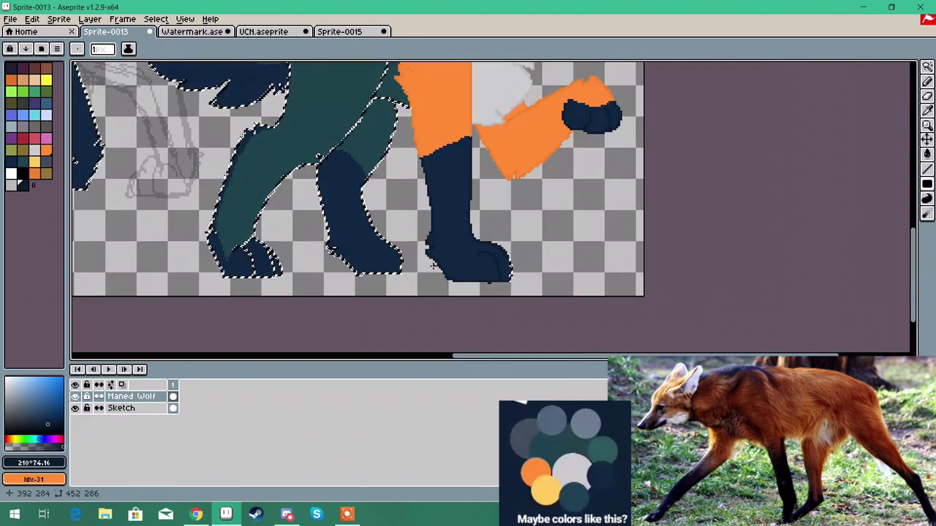
Step: Recolour the outline of the flipped wolf's forward hind paw dark navy and refresh the black outline selection by colour
scroll(401, 268, "up", 5)
left_click_drag(397, 283, 102, 87)
left_click(152, 20)
left_click(193, 80)
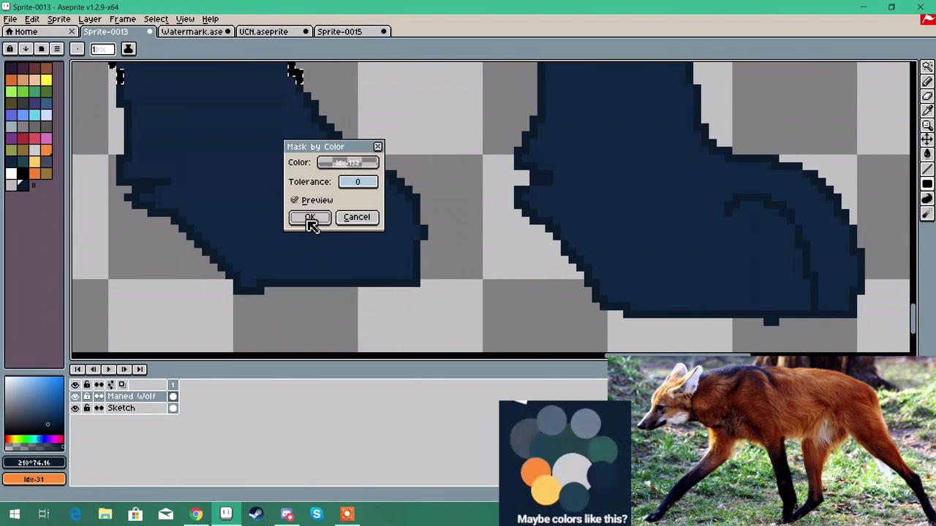
left_click(307, 218)
Step: Recolour the outlines along both sides of the forward hind leg's upper navy part dark navy, refreshing the black outline selection
left_click_drag(914, 321, 914, 295)
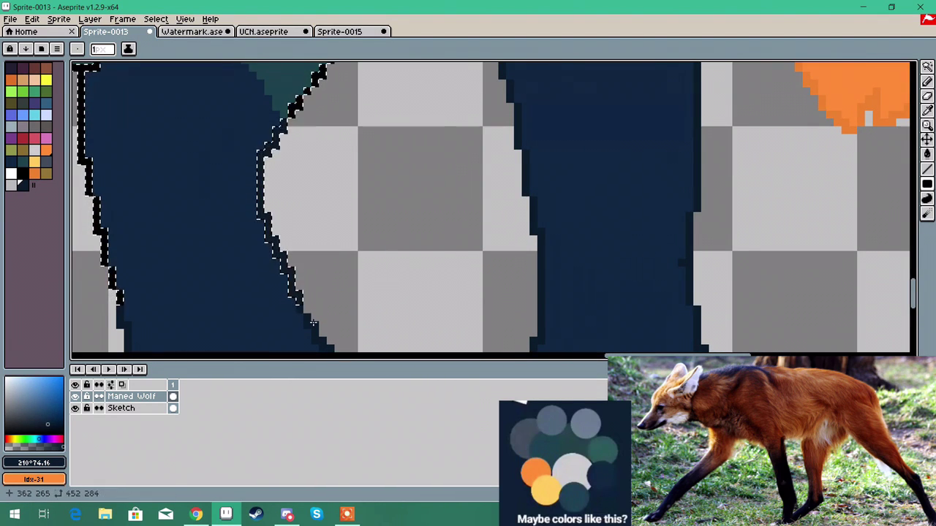
left_click_drag(675, 356, 639, 355)
scroll(318, 280, "up", 2)
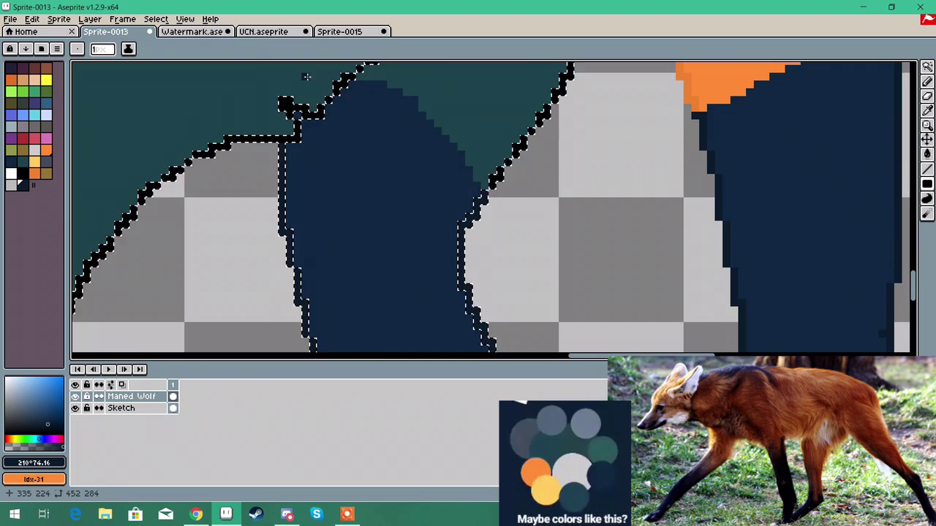
left_click(156, 20)
left_click(212, 81)
left_click(300, 217)
Step: Recolour the outlines of the flipped wolf's rearmost hind paw and its toes dark navy
scroll(300, 218, "down", 6)
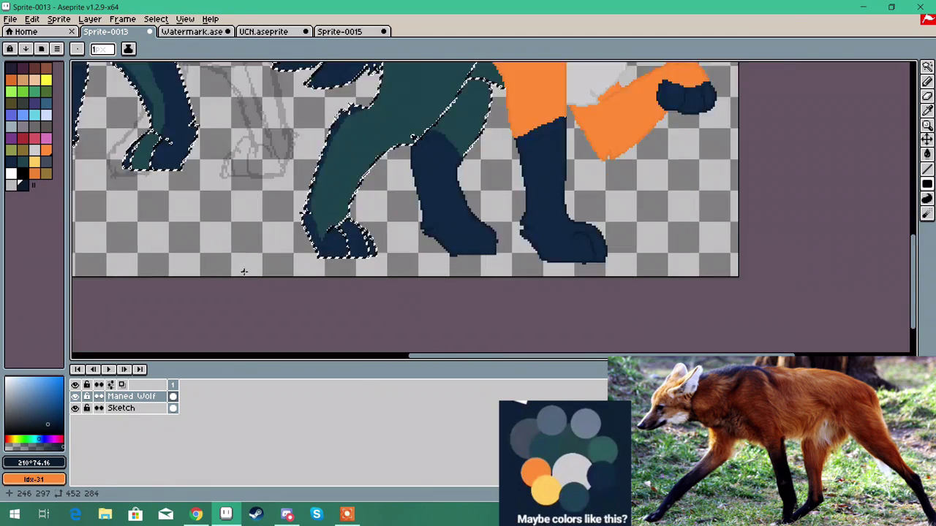
scroll(285, 249, "up", 6)
left_click_drag(506, 138, 306, 348)
scroll(485, 160, "up", 1)
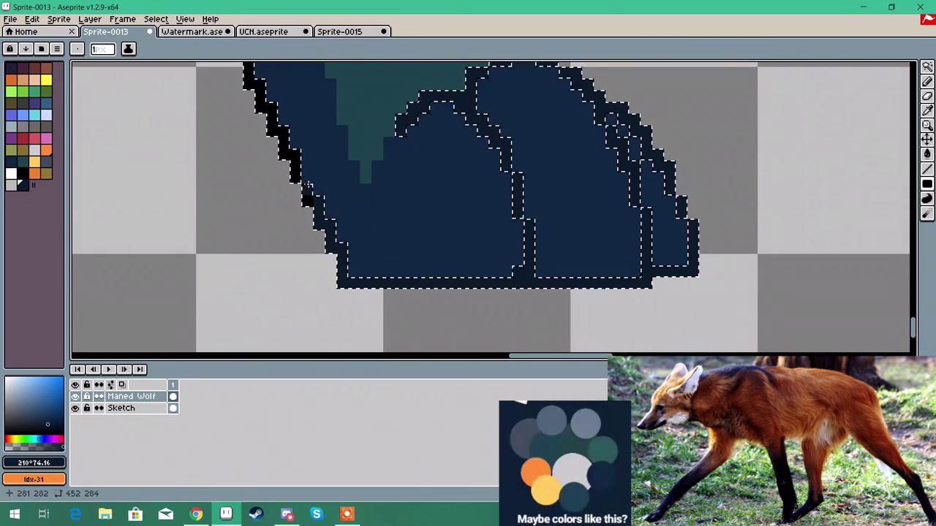
Step: Recolour the outline of the rearmost hind leg's navy back edge up to the hock dark navy and refresh the black outline selection
left_click_drag(307, 198, 116, 63)
scroll(228, 63, "up", 2)
mouse_move(915, 303)
left_mouse_down()
mouse_move(916, 316)
mouse_move(914, 297)
left_mouse_up()
left_click_drag(319, 291, 906, 84)
scroll(905, 83, "down", 2)
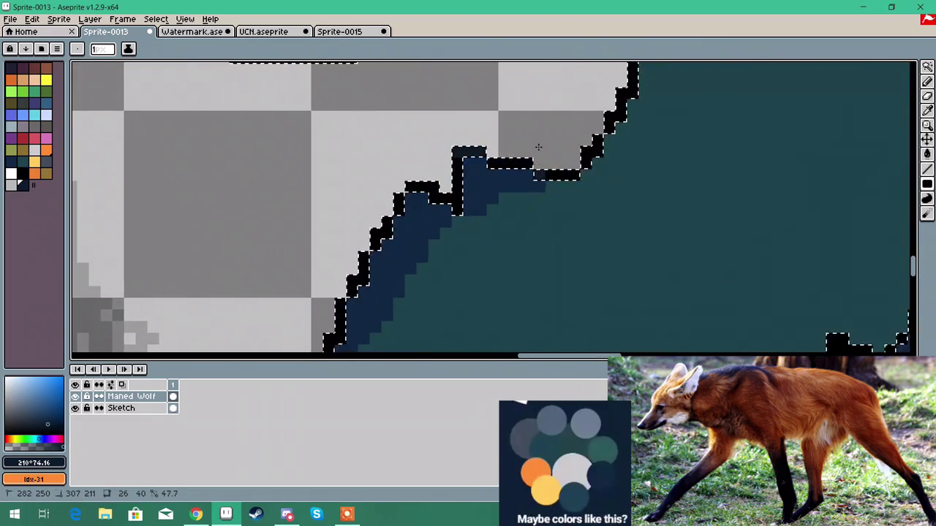
left_click(165, 22)
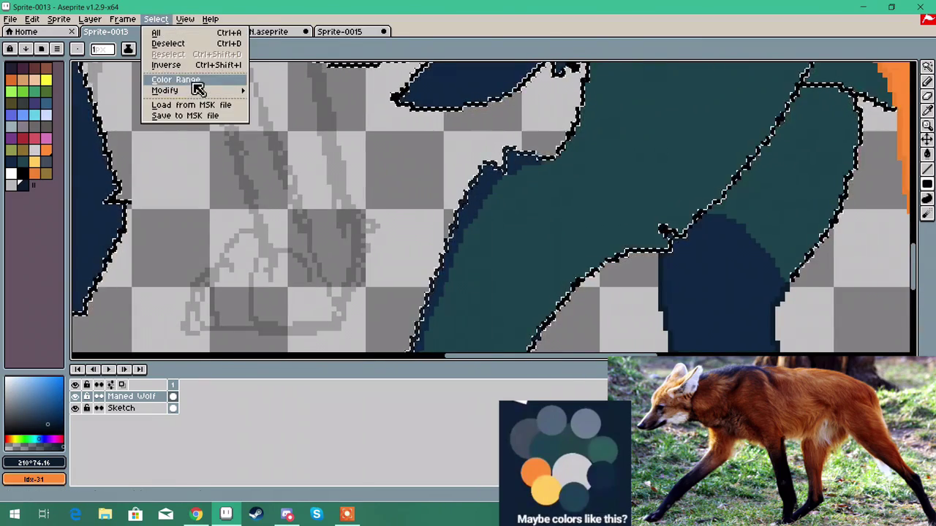
left_click(347, 183)
scroll(340, 194, "down", 1)
Step: Recolour the outlines of the fringe on the underside of the flipped wolf's navy tail dark navy
left_click_drag(916, 276, 923, 254)
scroll(495, 242, "up", 3)
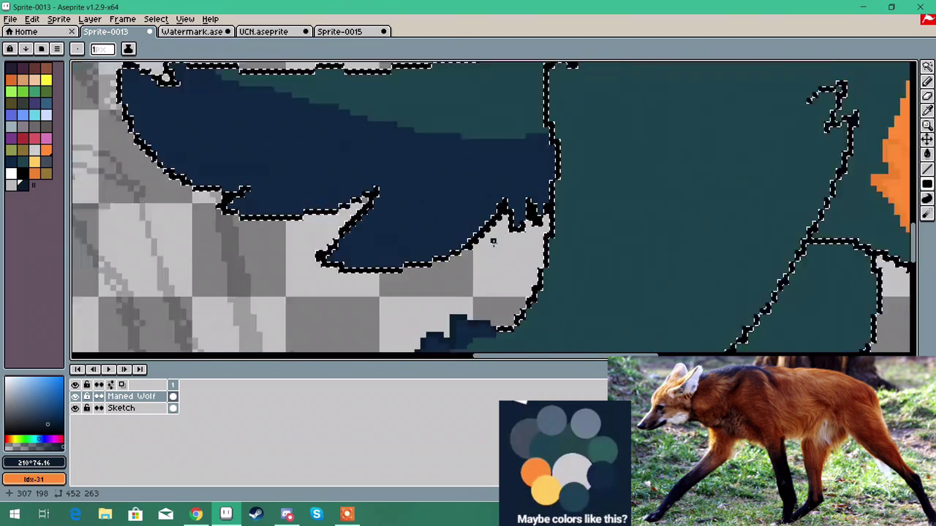
scroll(388, 222, "up", 1)
left_click_drag(690, 153, 105, 313)
scroll(105, 312, "down", 2)
scroll(75, 172, "up", 2)
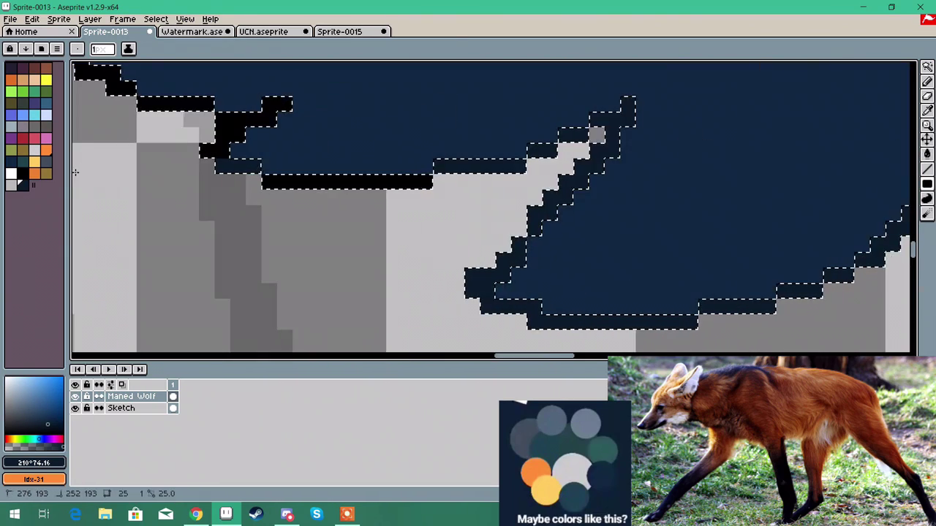
Step: Recolour the remaining lower edge and tip of the flipped wolf's navy tail dark navy and refresh the black outline selection
left_click_drag(149, 206, 146, 208)
left_click_drag(291, 99, 135, 155)
left_click_drag(110, 73, 332, 363)
left_click_drag(322, 348, 119, 127)
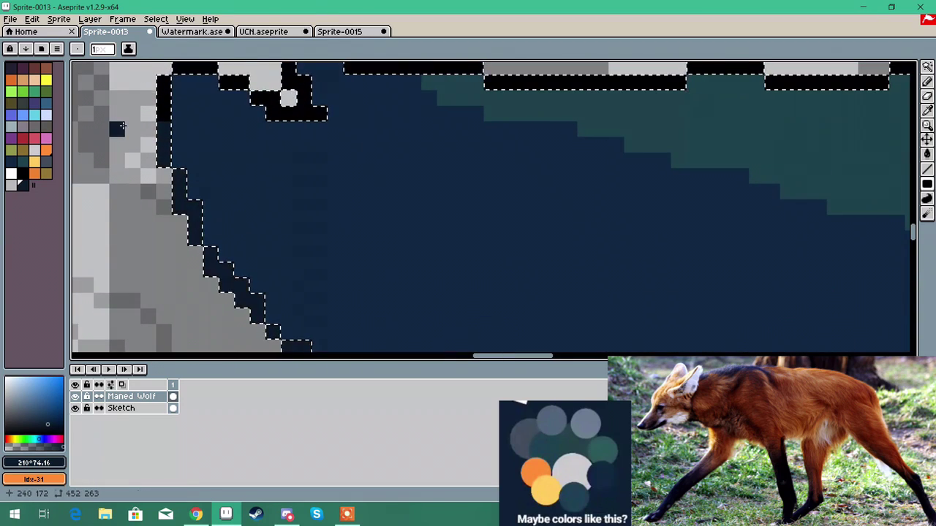
left_click_drag(183, 100, 165, 113)
left_click_drag(165, 113, 164, 239)
left_click_drag(165, 239, 414, 190)
scroll(387, 187, "down", 4)
left_click(156, 20)
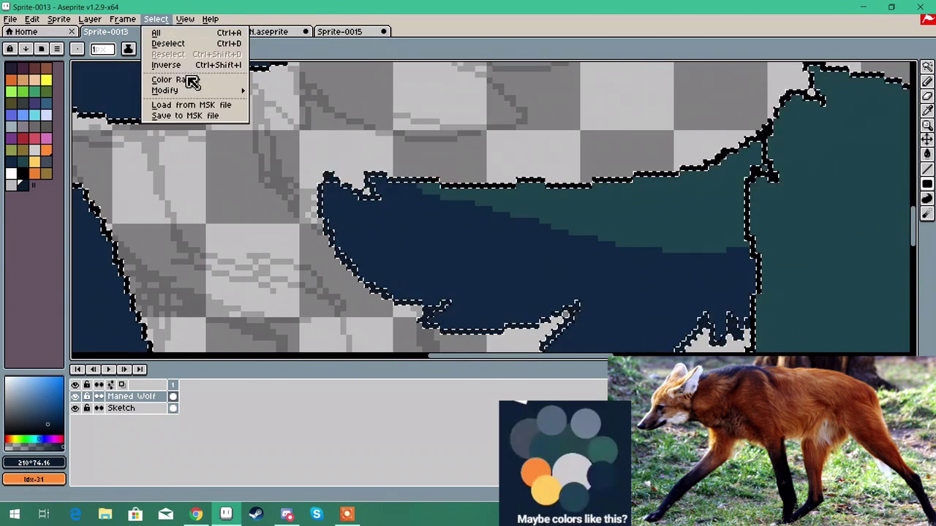
left_click(190, 81)
left_click(308, 231)
Step: Recolour the outlines of the navy parts of the first wolf's hind paw dark navy and refresh the black outline selection
left_click_drag(488, 356, 373, 356)
scroll(559, 174, "up", 3)
left_click_drag(401, 166, 802, 192)
scroll(852, 205, "down", 2)
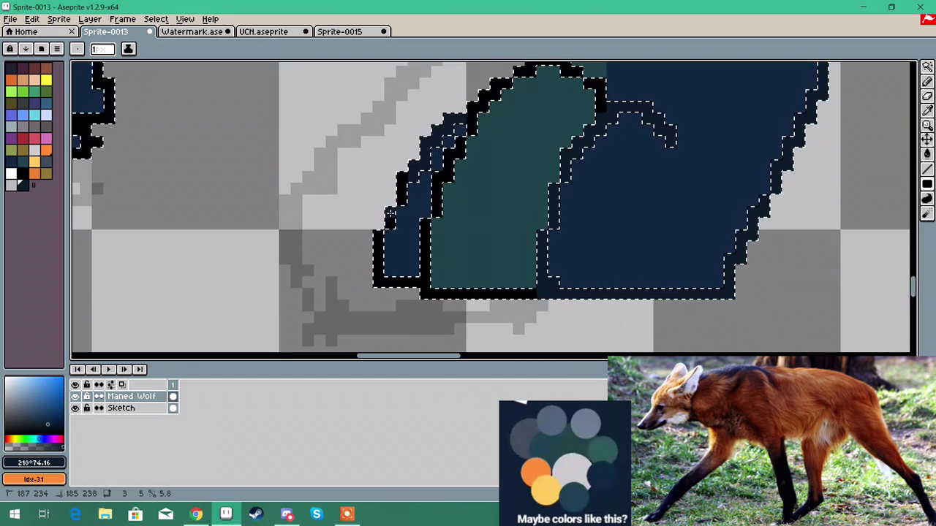
scroll(409, 279, "down", 2)
left_click(160, 20)
left_click(172, 79)
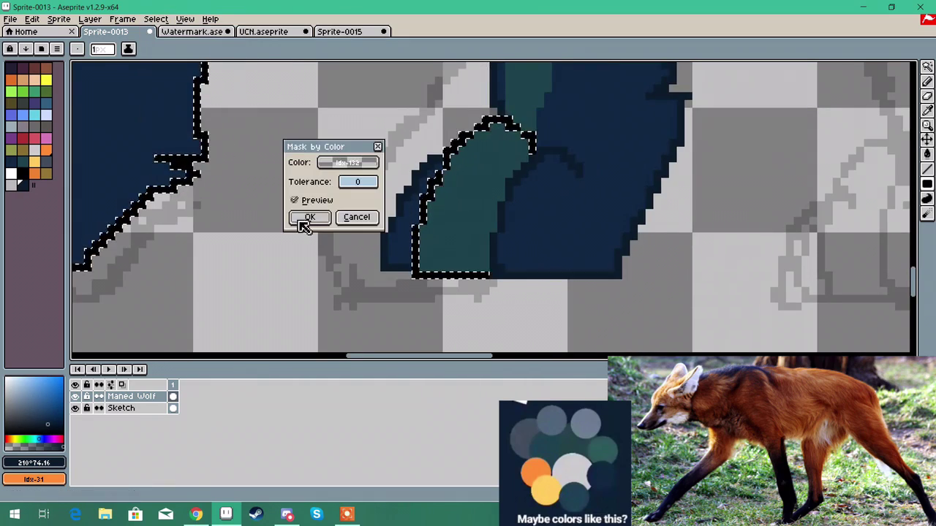
left_click(304, 219)
scroll(303, 222, "down", 1)
left_click_drag(915, 284, 915, 235)
scroll(282, 285, "down", 2)
scroll(282, 285, "up", 2)
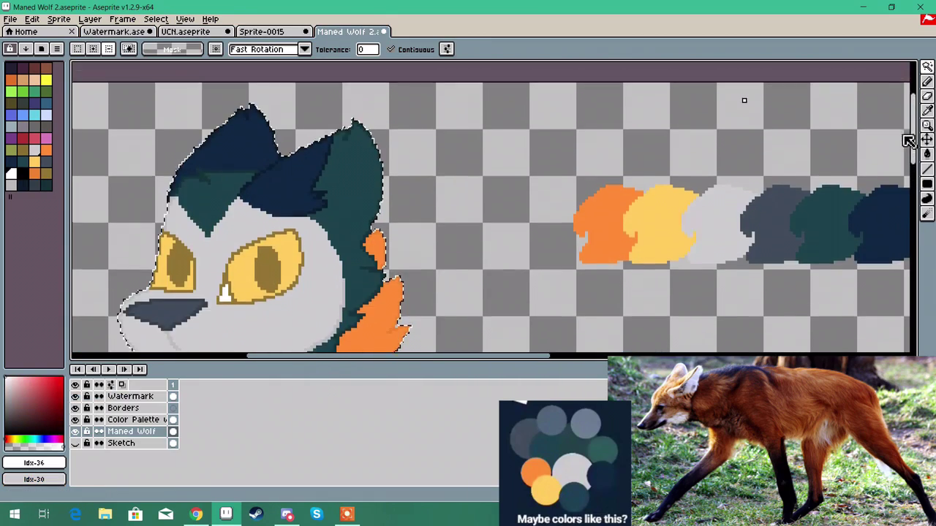
Step: Fill the selected silhouettes of both wolves with white on the Borders layer
scroll(665, 194, "down", 2)
left_click_drag(593, 355, 631, 355)
scroll(794, 238, "up", 1)
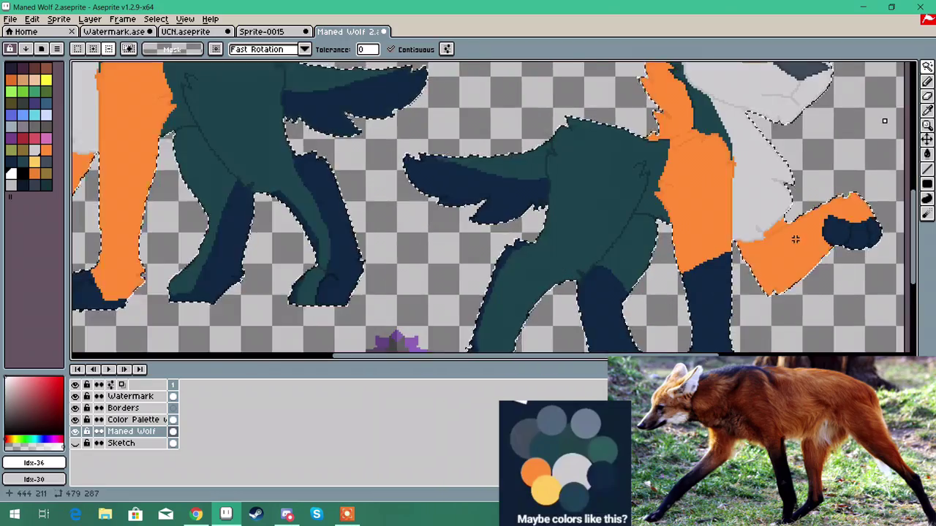
scroll(794, 239, "down", 1)
left_click(145, 411)
left_click(928, 154)
left_click(753, 182)
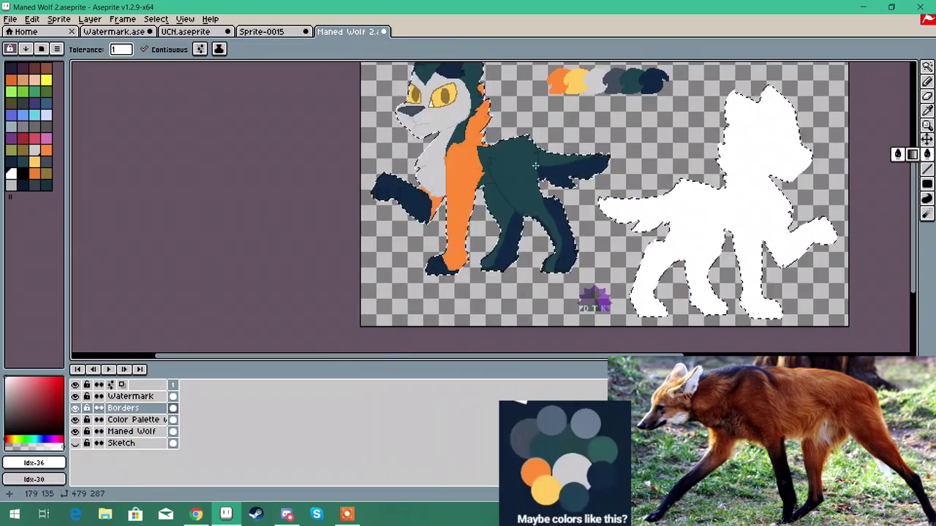
left_click(512, 161)
Step: Try to enlarge the white silhouettes on the Borders layer by stretching them beyond the wolves' edges
left_click_drag(913, 192, 913, 171)
left_click(927, 67)
scroll(838, 223, "up", 1)
left_click_drag(838, 223, 841, 223)
scroll(371, 244, "down", 1)
left_click_drag(132, 234, 129, 235)
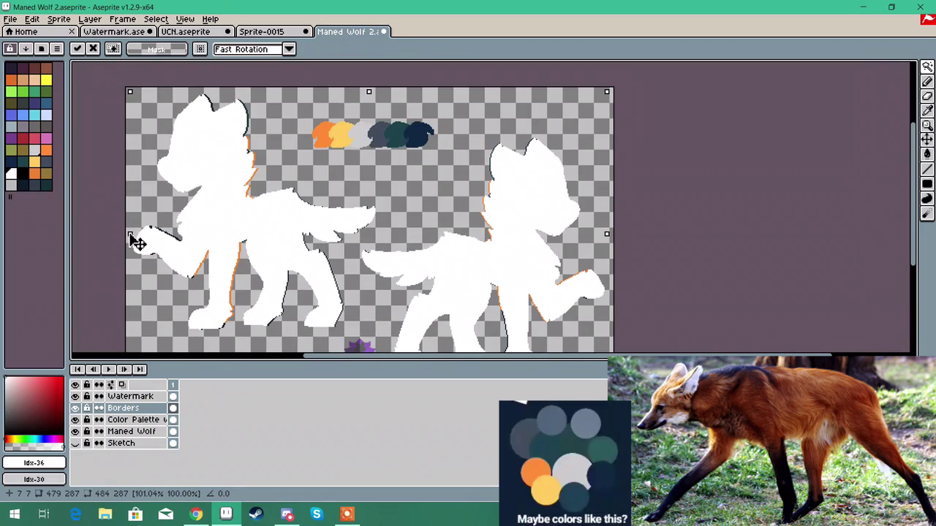
key("l")
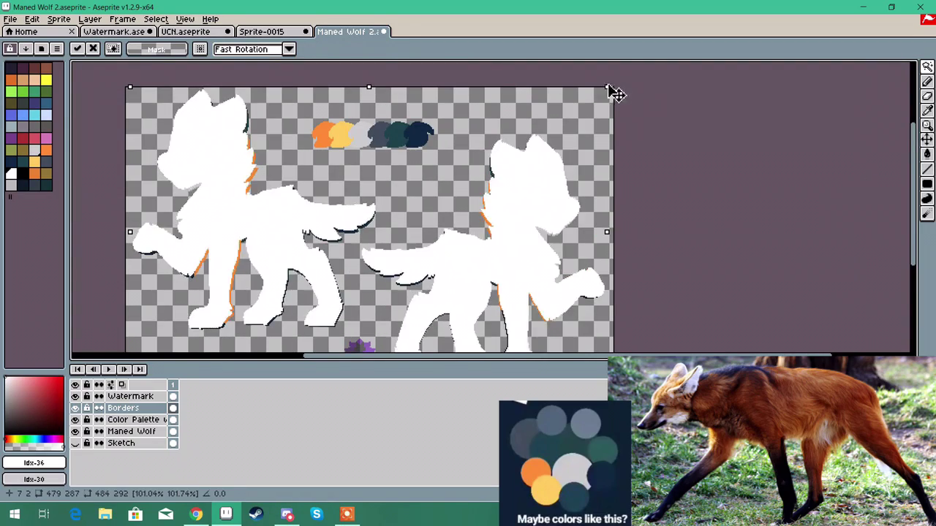
left_click_drag(609, 86, 637, 59)
Step: Try shifting the white silhouettes on the Borders layer with the Move tool
left_click_drag(913, 169, 913, 193)
left_click(412, 178)
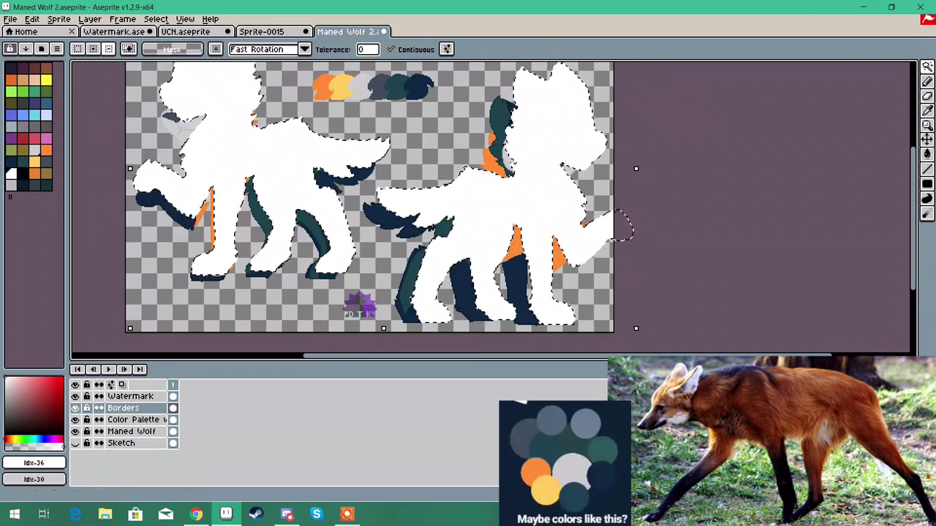
left_click(927, 140)
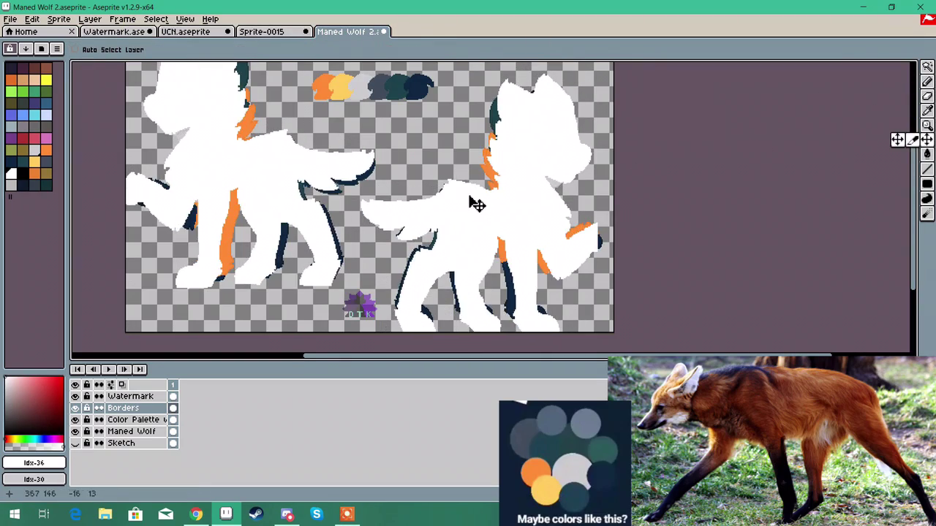
Step: Activate the Pencil tool and place the Borders layer directly below the Maned Wolf layer
scroll(459, 198, "up", 2)
left_click(926, 81)
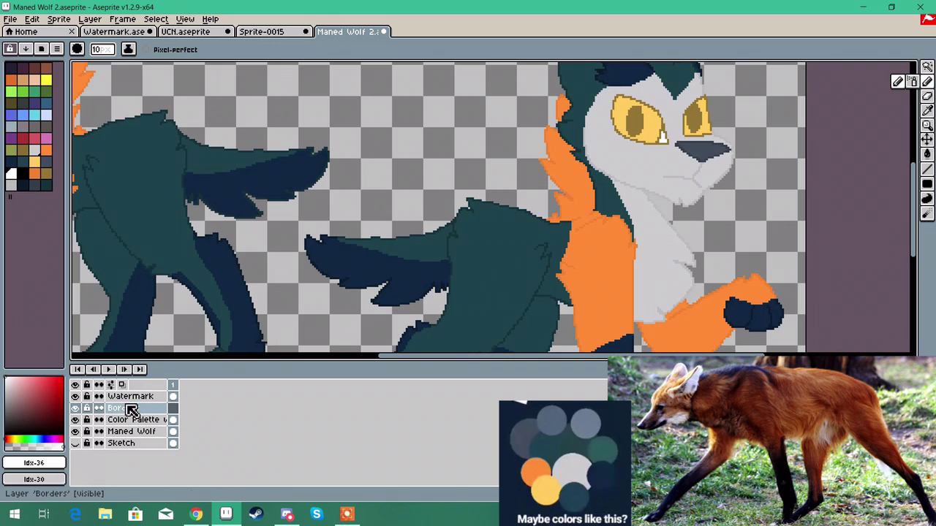
left_click_drag(141, 410, 139, 437)
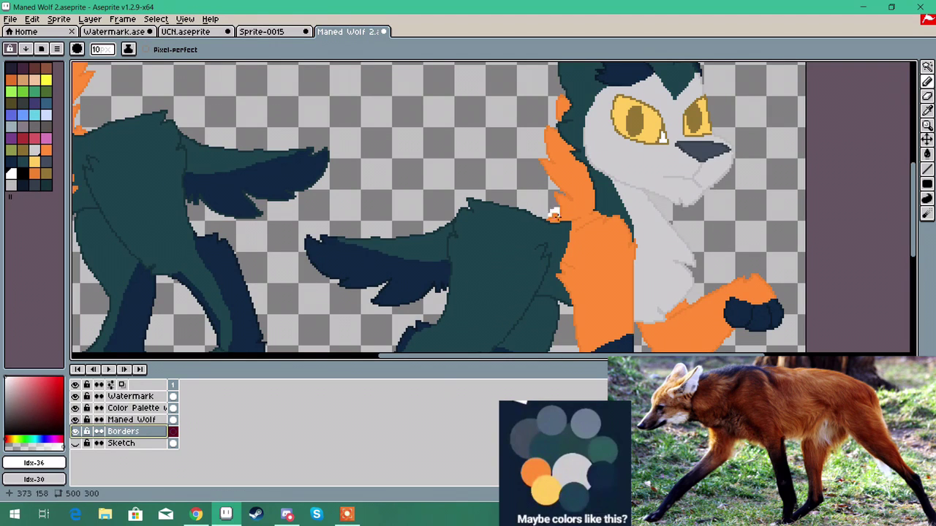
Step: Paint a white border with the 10 px brush around the flipped wolf's head, chest and raised front leg
left_click_drag(915, 190, 914, 159)
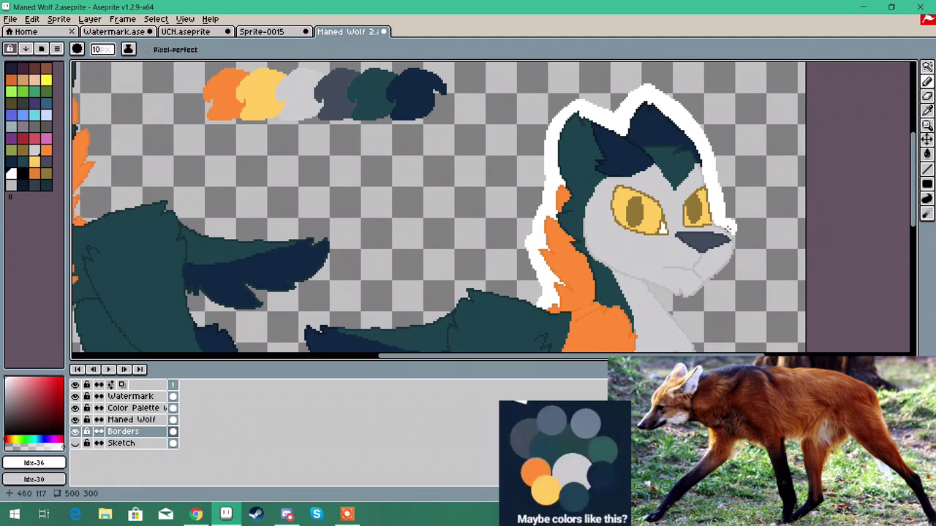
scroll(700, 282, "down", 4)
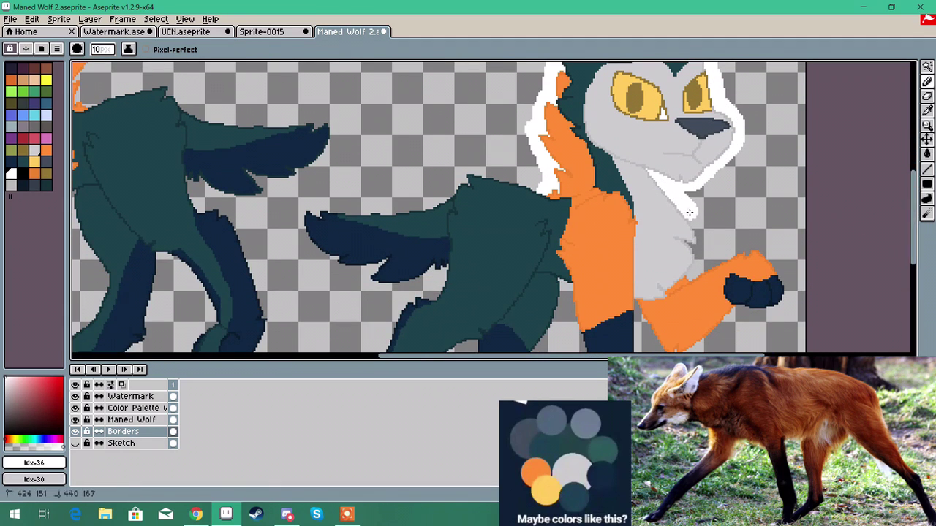
scroll(904, 231, "down", 2)
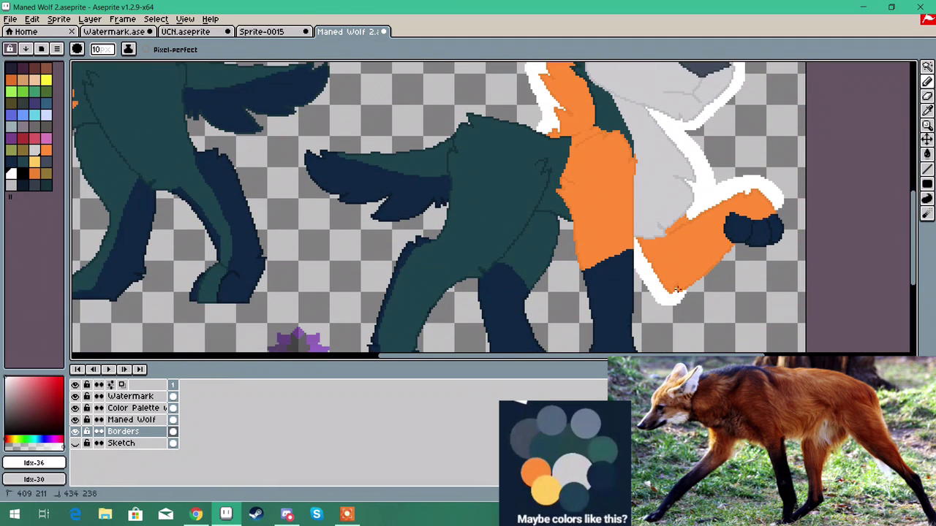
Step: Continue the white border around the flipped wolf's standing front leg, hind legs, back and tail
scroll(891, 244, "down", 3)
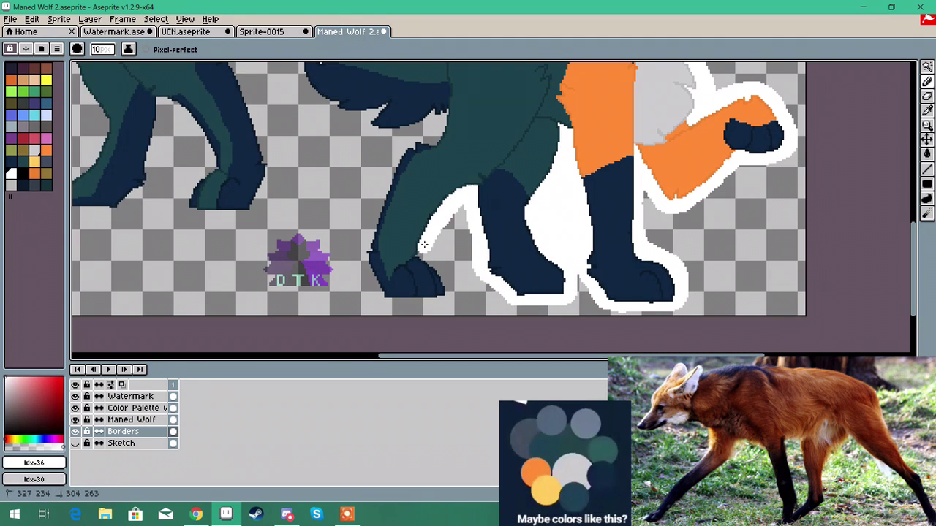
key("ctrl+z")
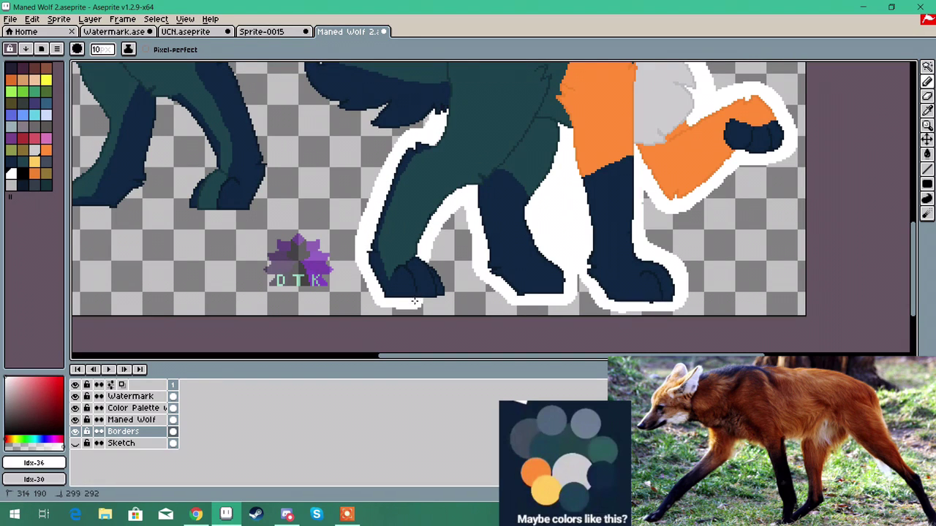
left_click_drag(912, 248, 912, 200)
left_click_drag(458, 190, 461, 165)
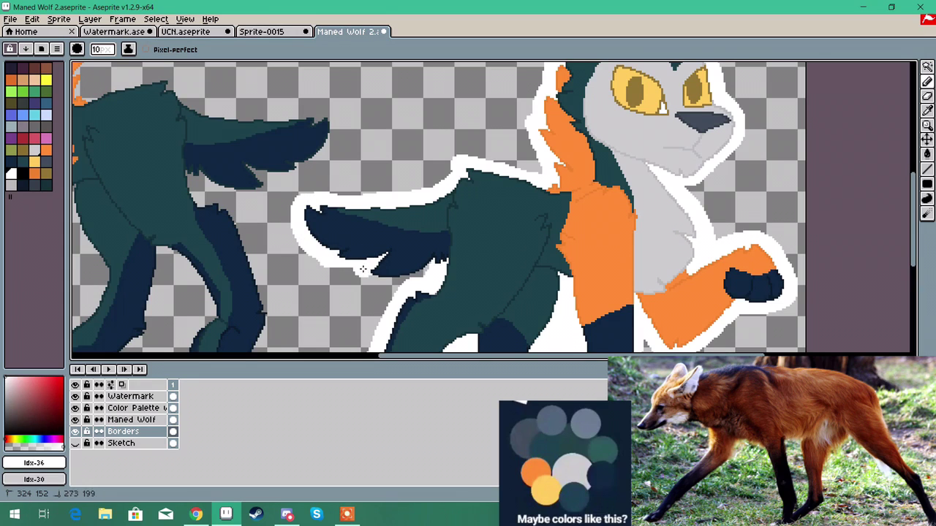
Step: Select the white border around the flipped wolf with the Magic Wand
key("ctrl+0")
key("w")
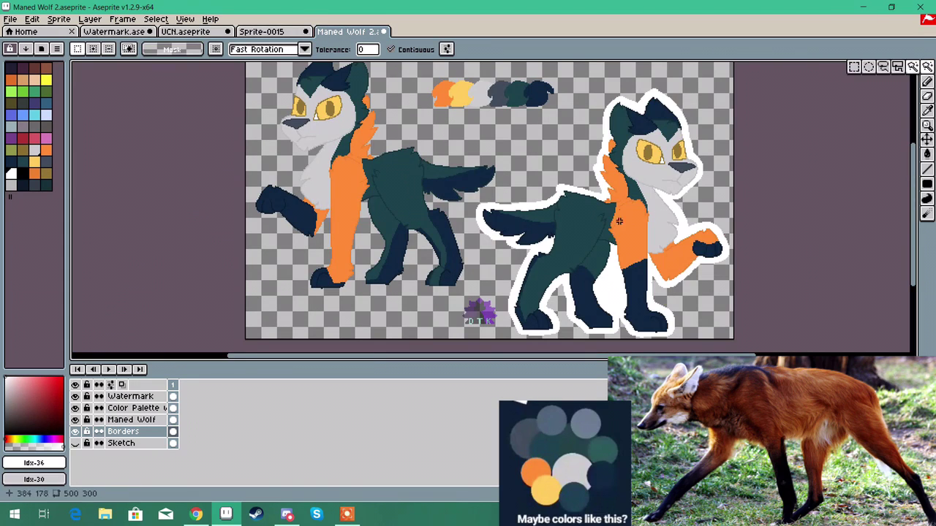
left_click(610, 287)
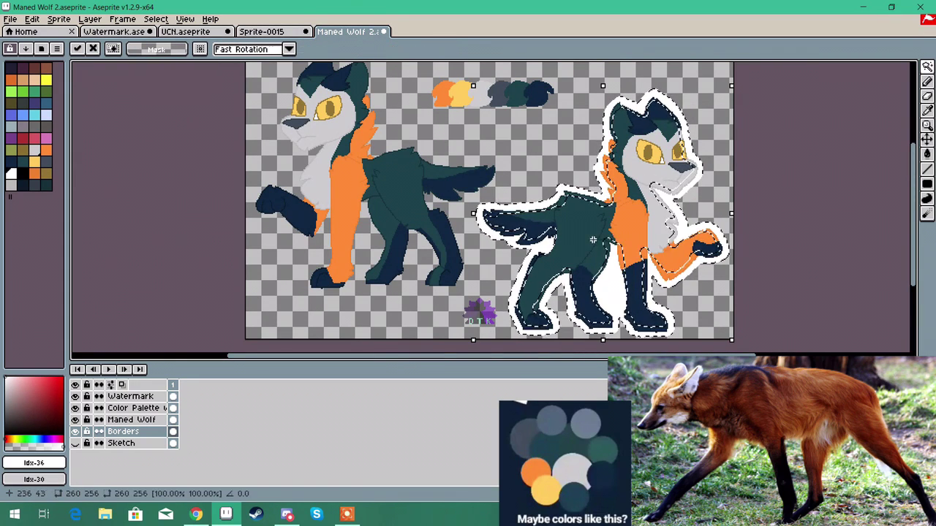
left_click(601, 248)
left_click_drag(597, 242, 463, 184)
key("ctrl+z")
key("ctrl+z")
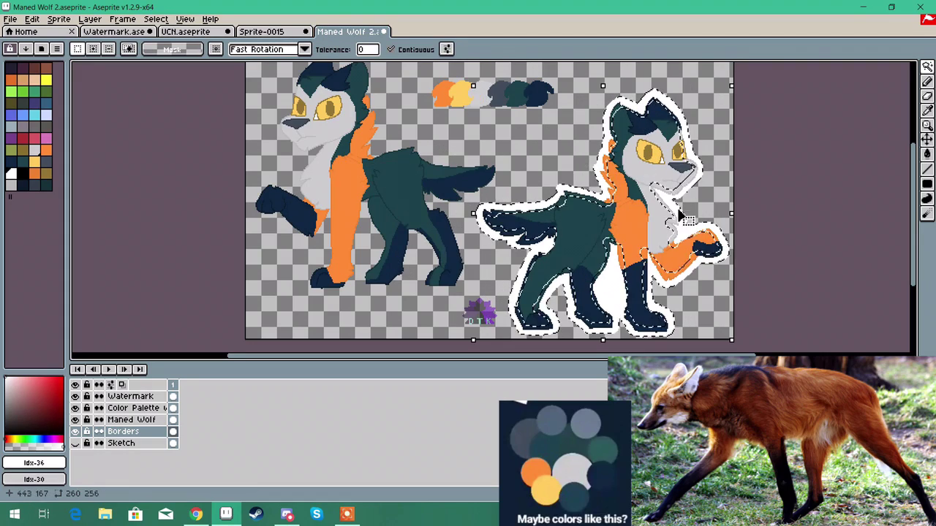
Step: Copy the white border to the first wolf, flip it horizontally, align it around the body and deselect
left_click_drag(679, 212, 315, 138)
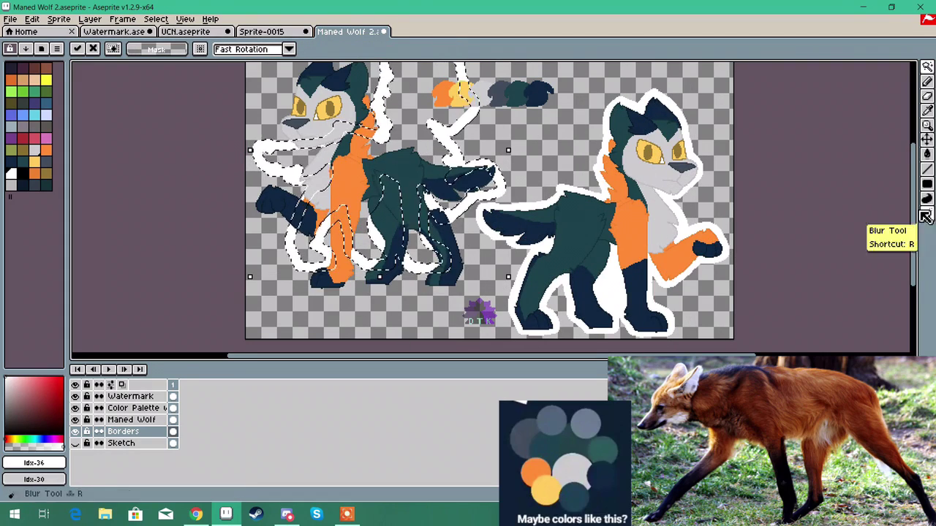
left_click_drag(913, 211, 913, 204)
left_click_drag(402, 173, 358, 189)
key("shift+h")
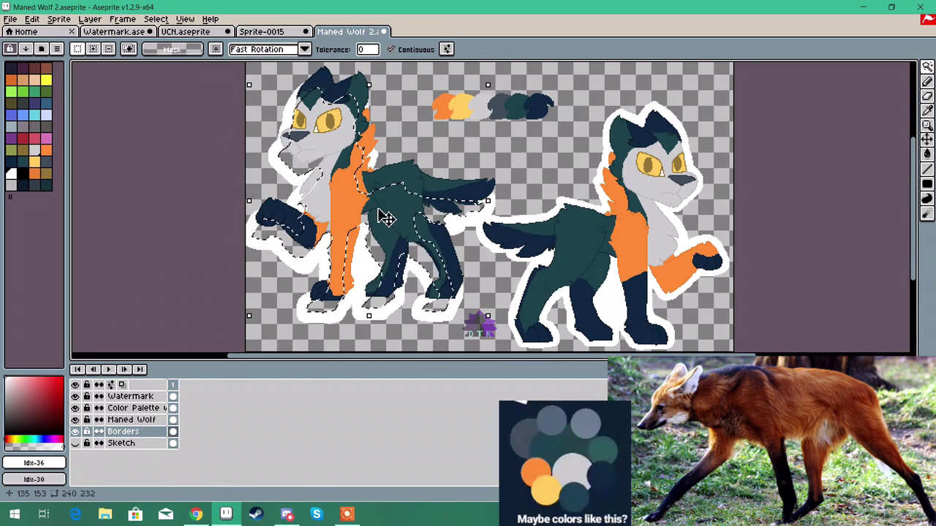
left_click_drag(297, 218, 303, 201)
left_click(863, 203)
Step: Paint a white border with the 10 px brush around the row of palette swatches on the Borders layer
left_click_drag(913, 210, 917, 188)
mouse_move(915, 149)
left_mouse_down()
mouse_move(915, 188)
mouse_move(915, 158)
left_mouse_up()
left_click(927, 84)
scroll(452, 177, "up", 3)
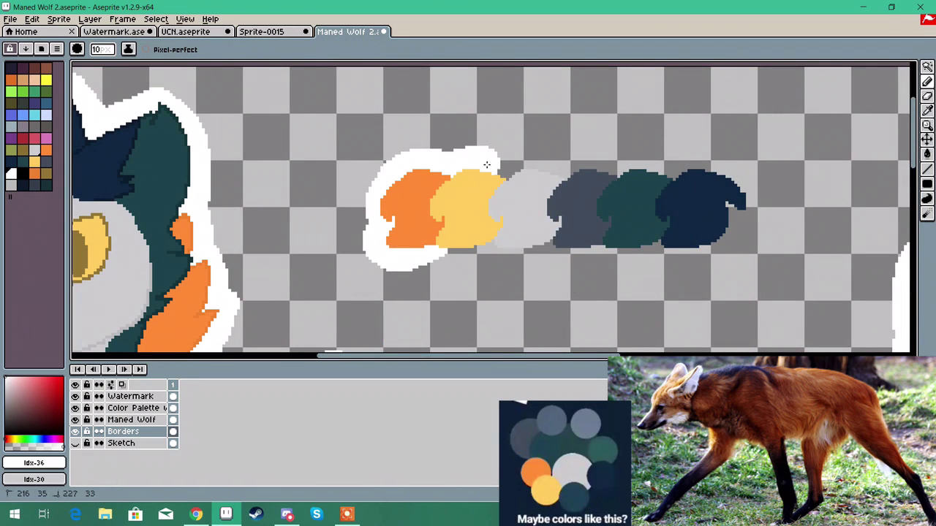
left_click_drag(596, 165, 685, 169)
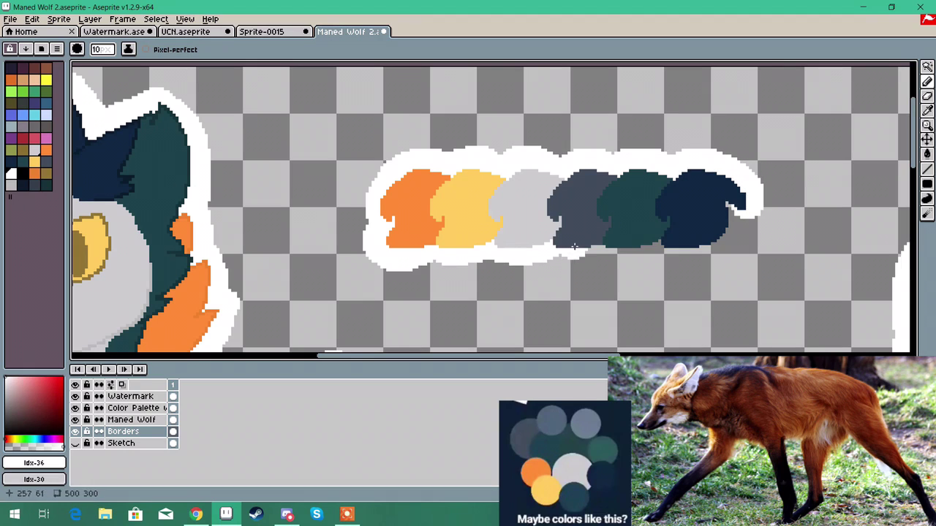
scroll(721, 204, "down", 4)
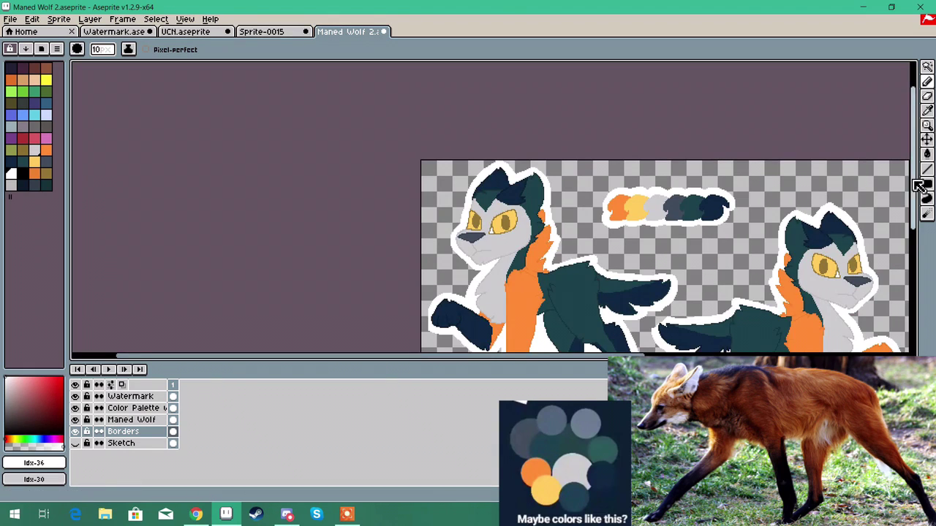
Step: Try to paint a white border around the DTK watermark, and undo it
scroll(724, 219, "up", 5)
mouse_move(718, 188)
left_mouse_down()
mouse_move(679, 219)
mouse_move(654, 289)
mouse_move(703, 316)
mouse_move(811, 302)
mouse_move(775, 182)
mouse_move(723, 234)
left_mouse_up()
scroll(723, 234, "down", 1)
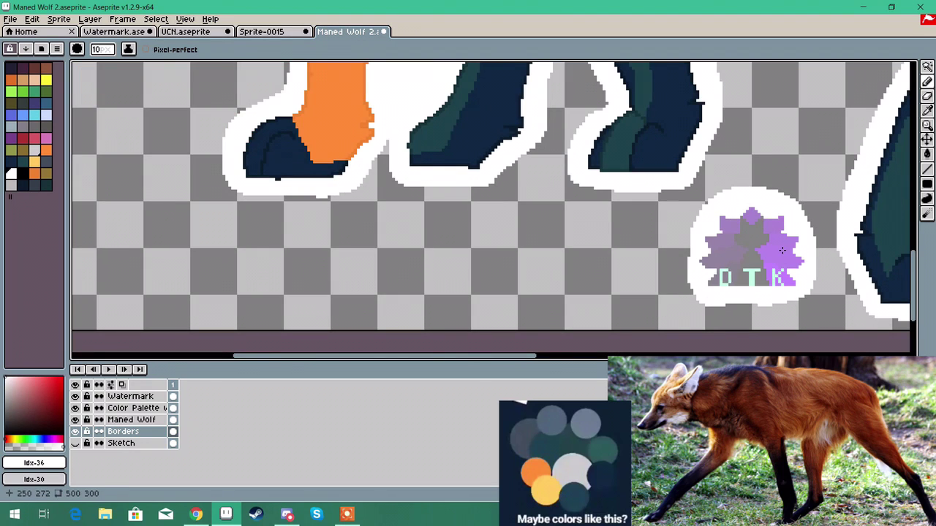
key("ctrl+z")
Step: Create a new layer, name it Background and place it directly below the Borders layer
scroll(723, 234, "down", 1)
right_click(145, 435)
left_click(165, 414)
double_click(153, 431)
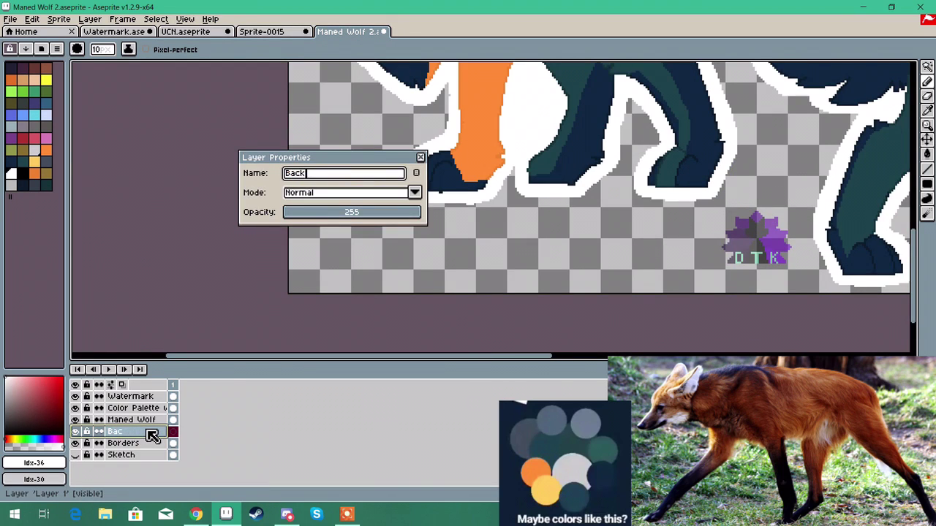
key("Return")
left_click_drag(130, 431, 130, 444)
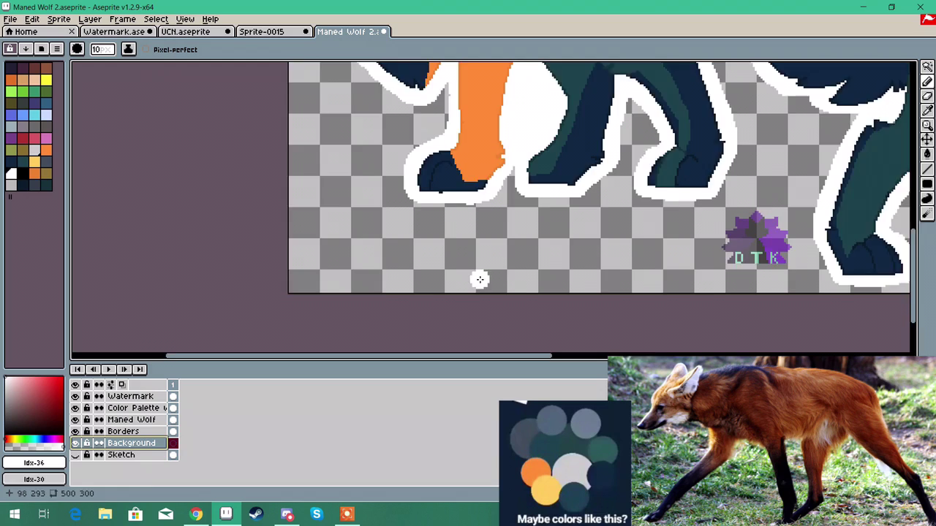
Step: Try lowering the opacity of the Background layer in its layer properties
scroll(479, 278, "down", 1)
right_click(143, 443)
left_click(177, 402)
left_click(369, 213)
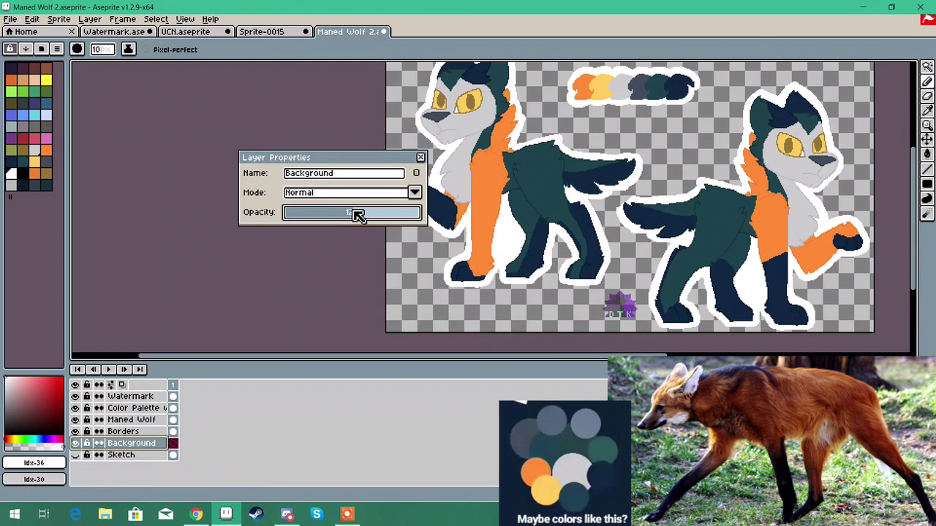
left_click(420, 158)
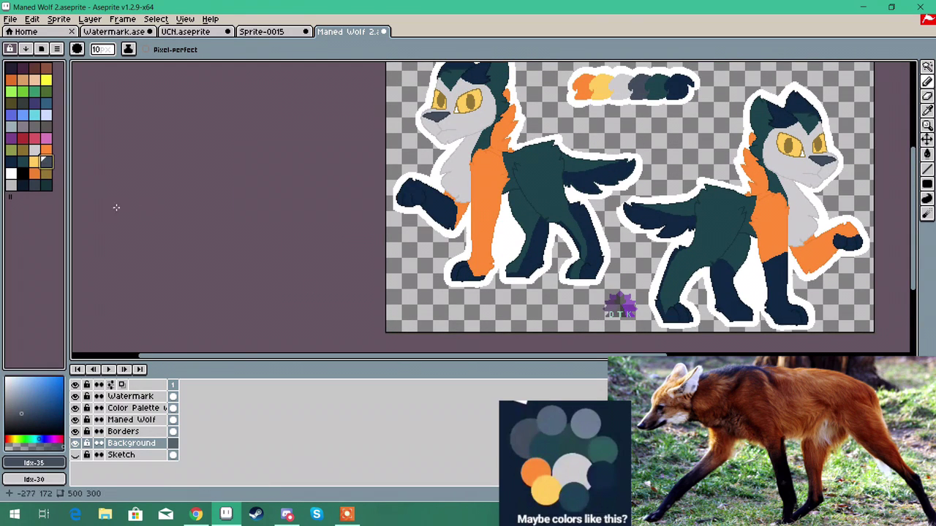
Step: Fill the whole Background layer with palette colour Idx-35, desaturated to a neutral dark grey
left_click(46, 162)
left_click(927, 153)
left_click(627, 166)
left_click(7, 411)
left_click(613, 97)
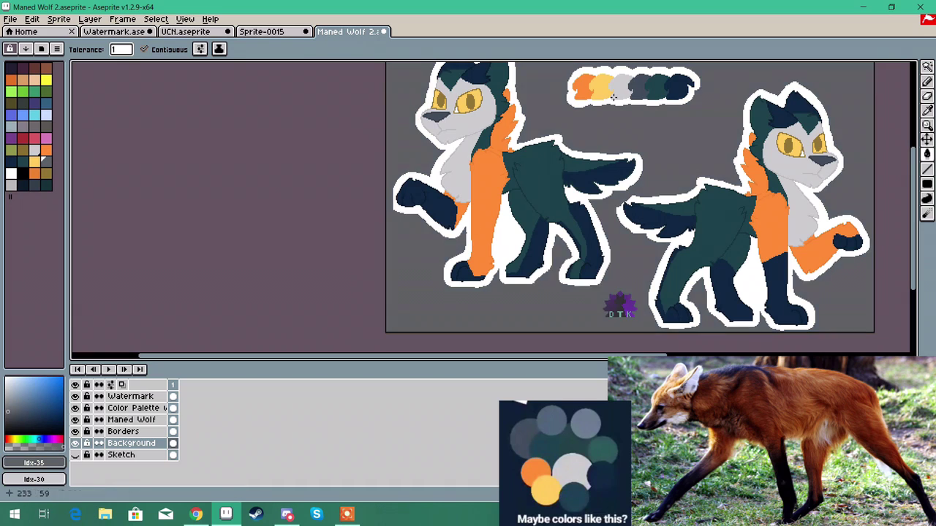
Step: Change palette colour Idx-33 to a brighter teal and choose the Filled Rectangle tool
left_click(22, 161)
left_click(40, 403)
left_click(927, 184)
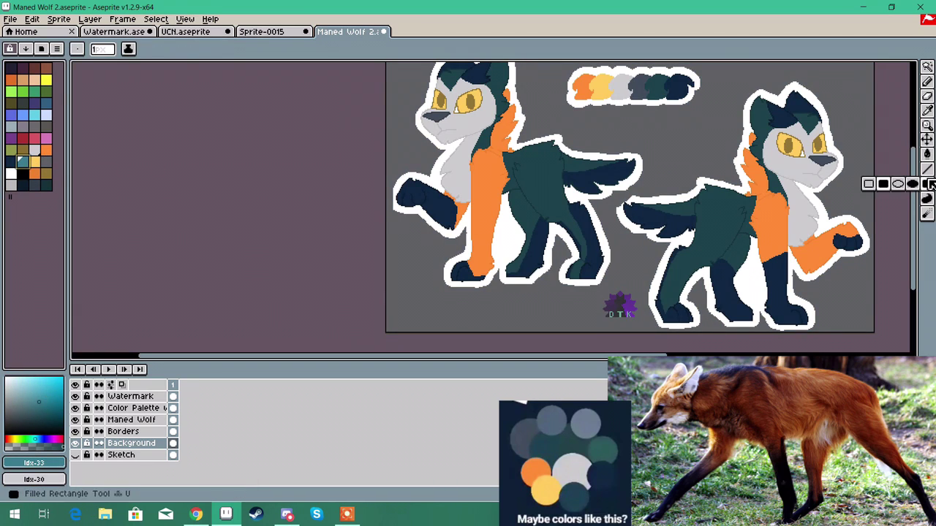
Step: Try to draw a teal filled rectangle behind the flipped wolf, and undo the attempts
left_click_drag(666, 69, 914, 234)
left_click_drag(518, 158, 766, 329)
key("ctrl+z")
key("ctrl+z")
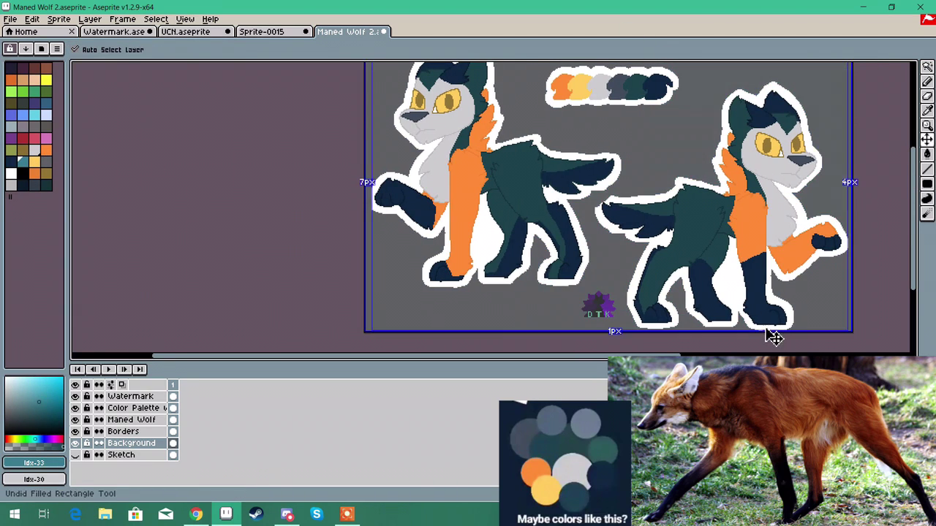
Step: Draw one large teal filled rectangle behind the flipped wolf and another behind the first wolf
left_click_drag(843, 304, 617, 82)
left_click_drag(913, 207, 914, 190)
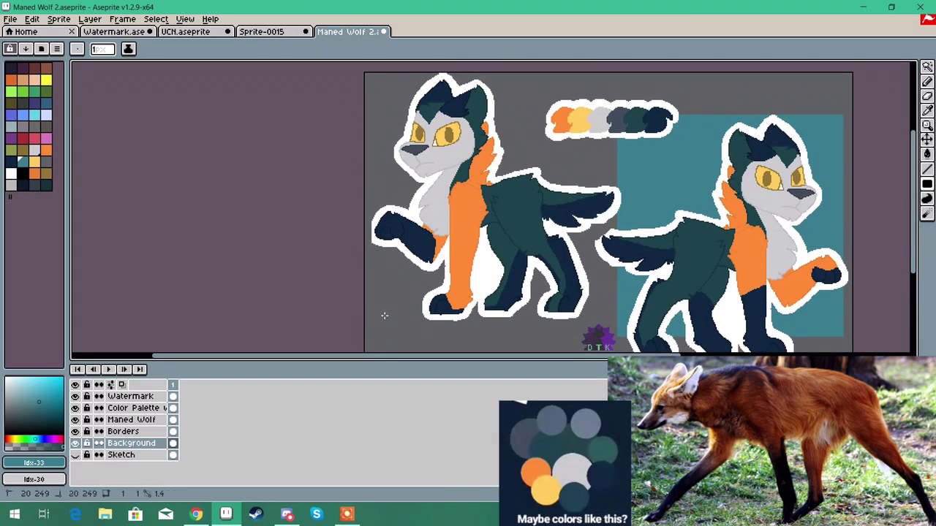
left_click_drag(600, 91, 601, 91)
Step: Mute palette colour Idx-31 to a dusty orange and draw a filled rectangle in it behind the palette swatches
left_click(46, 150)
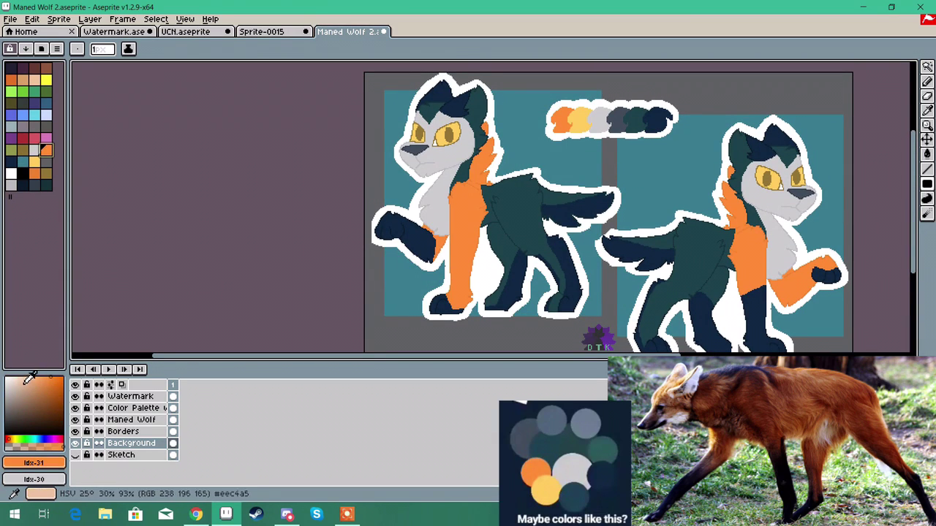
left_click_drag(543, 91, 689, 147)
key("ctrl+z")
Step: Try to draw a dusty orange filled rectangle behind the DTK watermark, and undo it
left_click_drag(914, 205, 914, 227)
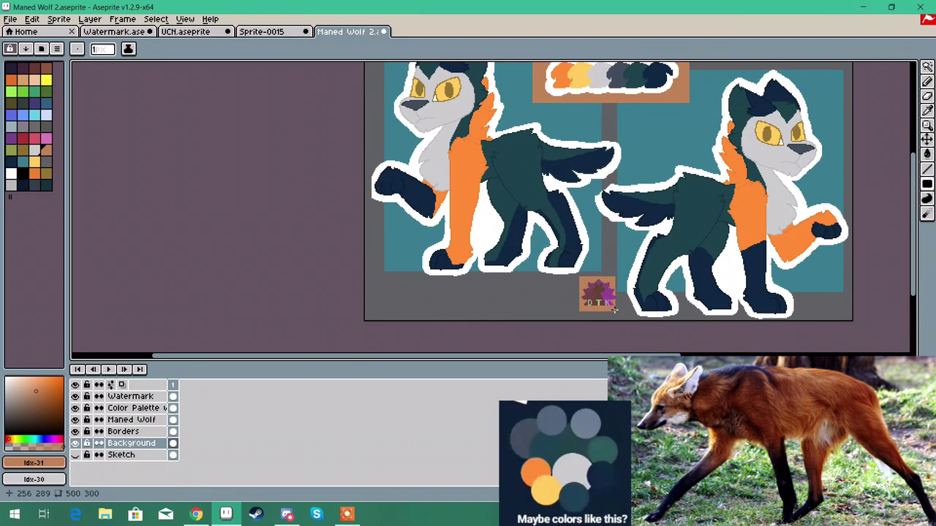
scroll(613, 310, "up", 1)
key("ctrl+z")
Step: Draw small dusty orange decorative squares below the first wolf and beside the upper right corner of the swatch rectangle
left_click_drag(375, 296, 410, 315)
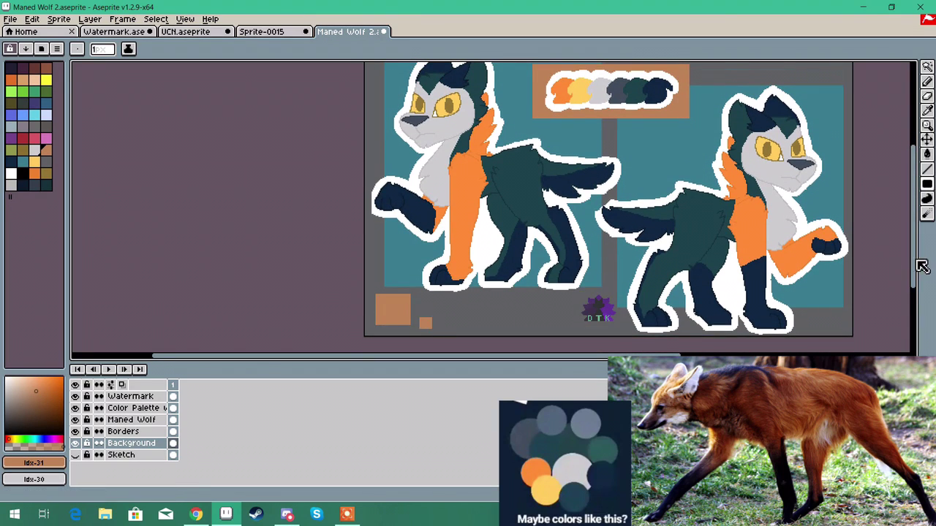
scroll(804, 205, "up", 1)
left_click_drag(698, 134, 714, 146)
left_click_drag(915, 190, 917, 228)
Step: Sample the teal #3a7e8f from the background and draw small filled squares beside the upper orange square and near the watermark
left_click(927, 111)
left_click(832, 142)
left_click(928, 186)
left_click(927, 186)
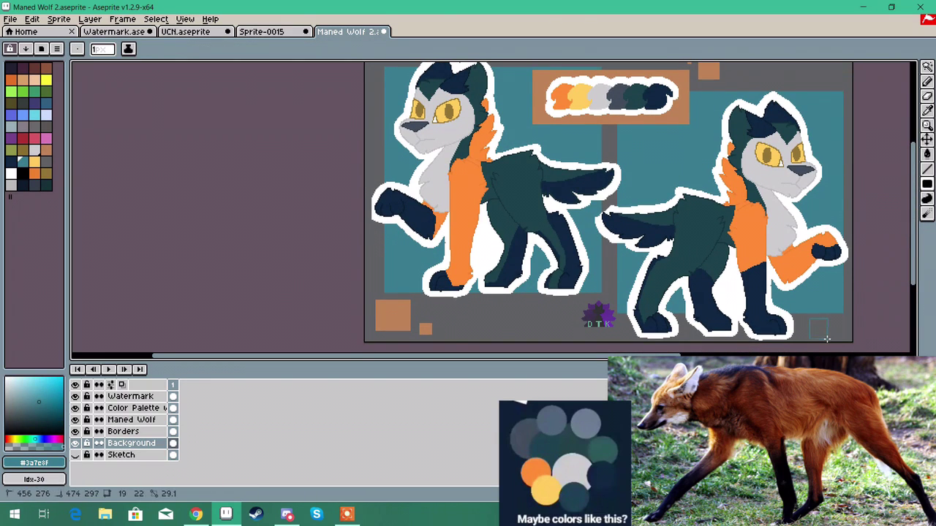
scroll(804, 160, "up", 1)
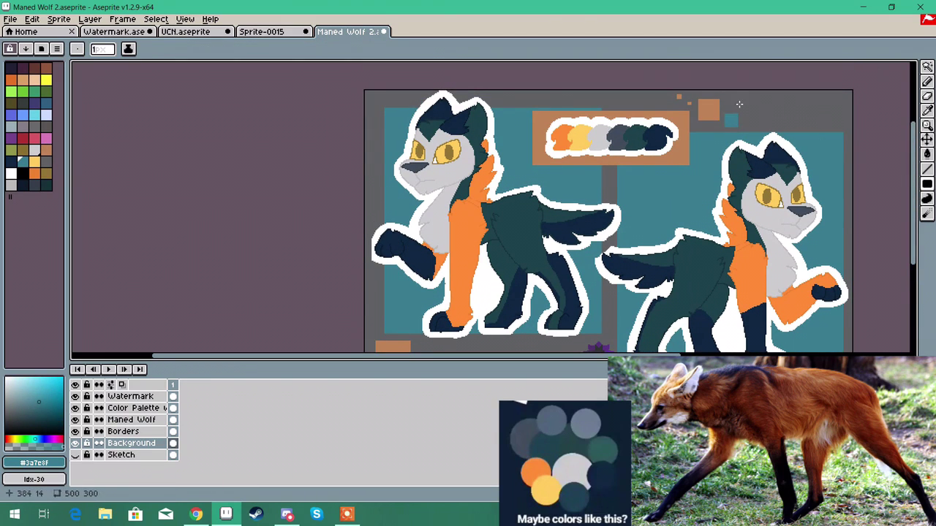
scroll(597, 289, "down", 1)
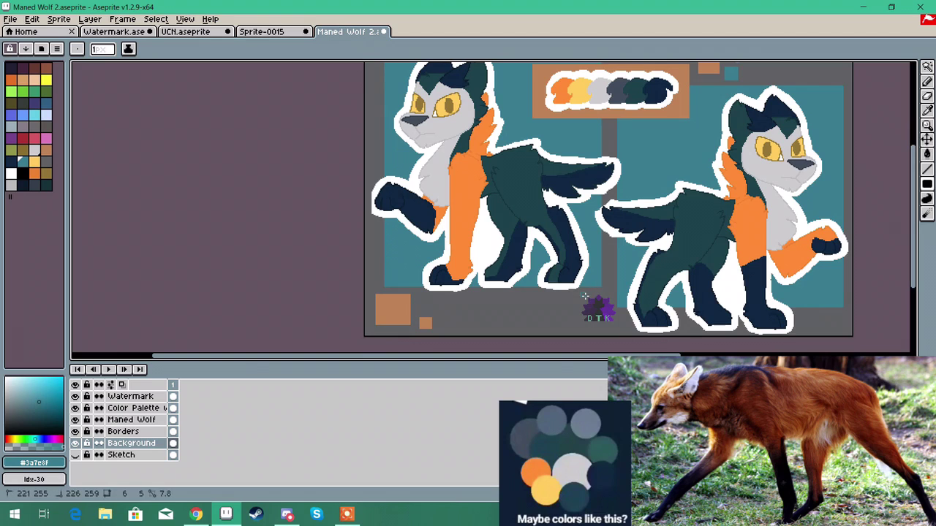
scroll(914, 271, "up", 1)
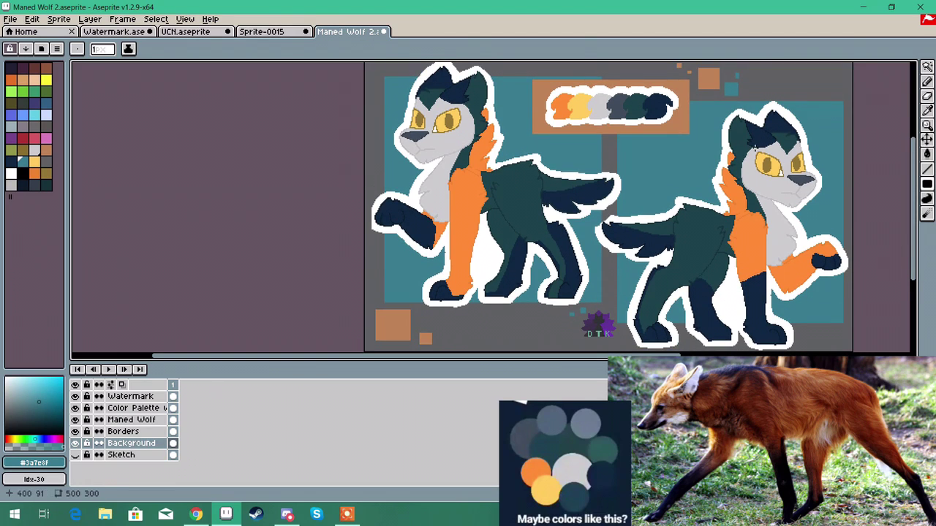
Step: Set the Borders layer's opacity to 202
double_click(126, 437)
left_click(354, 212)
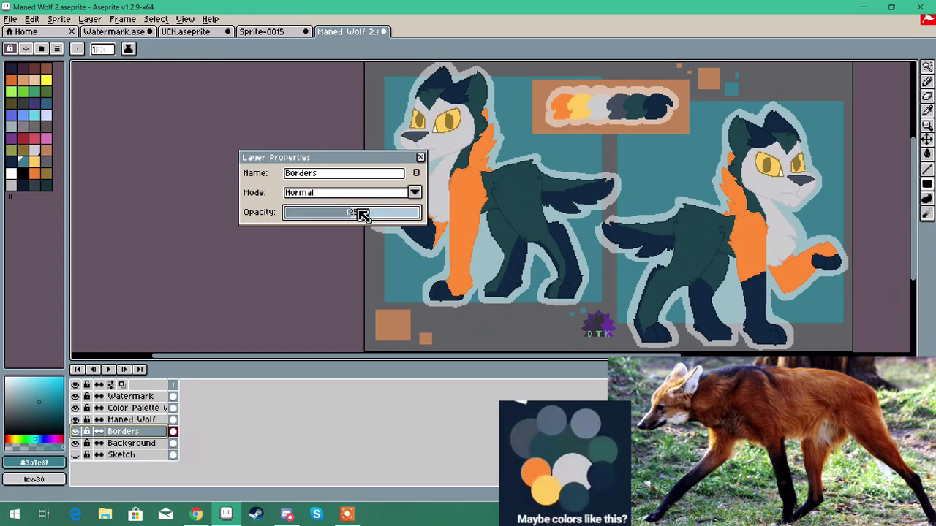
left_click_drag(360, 213, 369, 214)
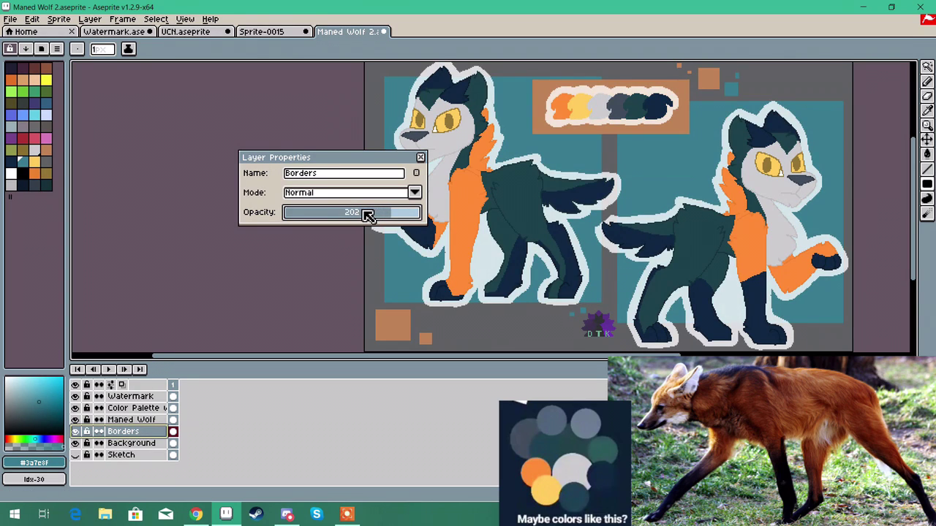
Step: Try the Subtract, Exclusion and Difference blend modes on the Borders layer
left_click(377, 193)
left_click(318, 346)
left_click(368, 196)
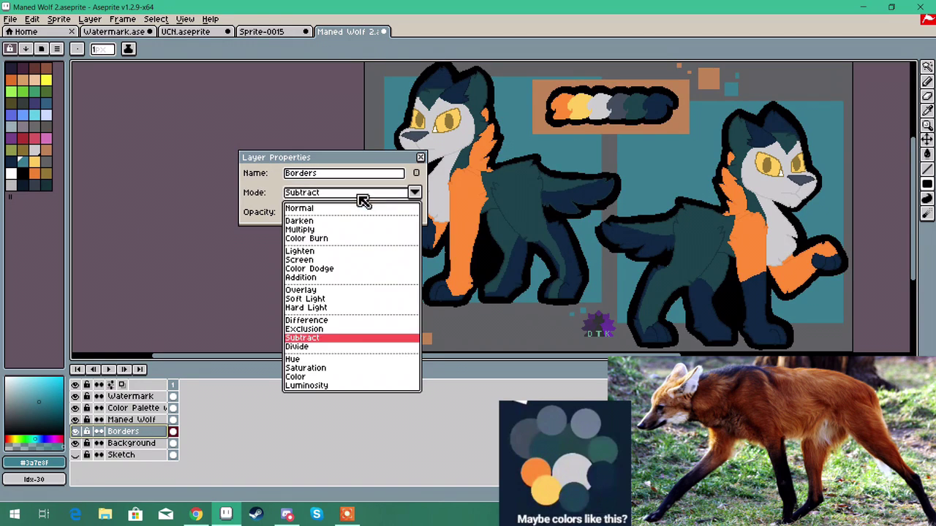
left_click(329, 343)
left_click(370, 194)
left_click(321, 323)
left_click(366, 196)
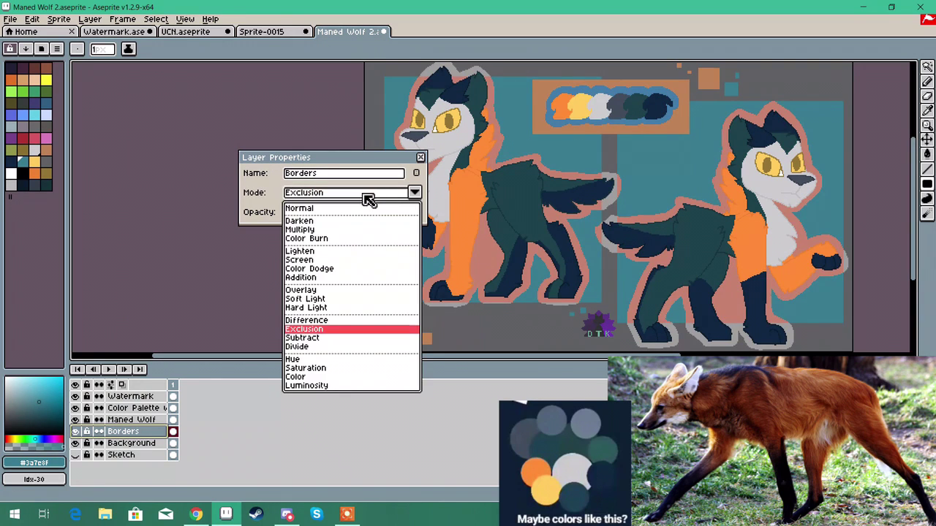
left_click(316, 323)
left_click(366, 195)
left_click(344, 321)
Step: Try further blend modes on the Borders layer, including Hard Light, Lighten and Color Dodge
left_click(377, 195)
left_click(373, 308)
left_click(395, 195)
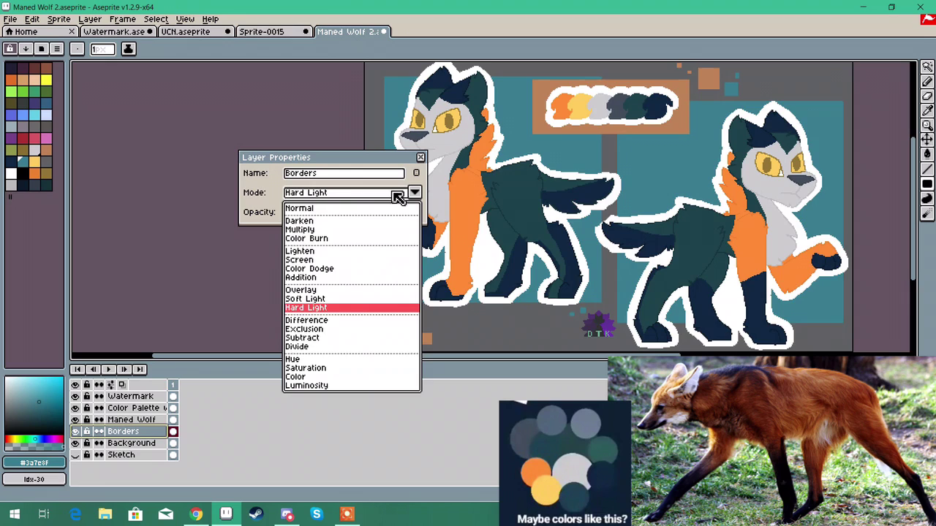
left_click(337, 321)
left_click(376, 194)
left_click(332, 330)
left_click(369, 195)
left_click(310, 252)
left_click(365, 194)
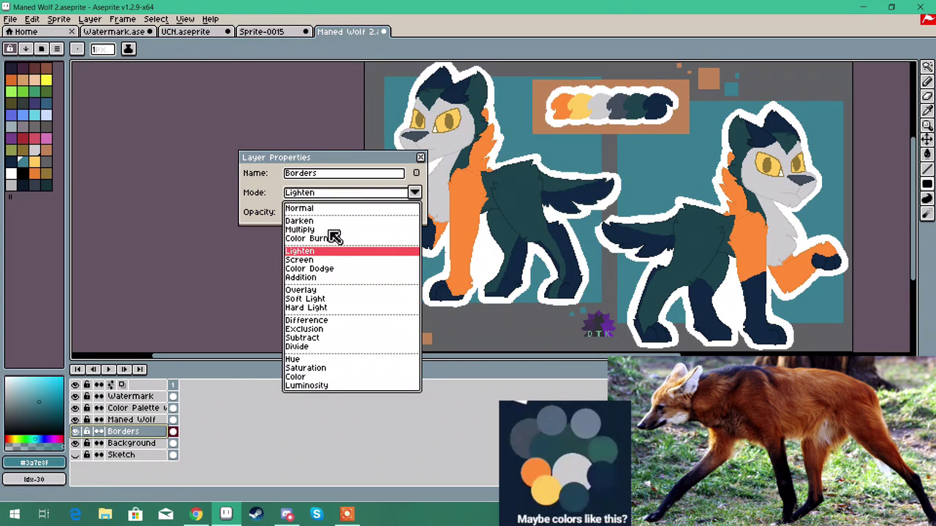
left_click(320, 268)
Step: Set the Borders layer's blend mode back to Normal and close its layer properties
left_click(366, 194)
left_click(340, 211)
left_click(420, 158)
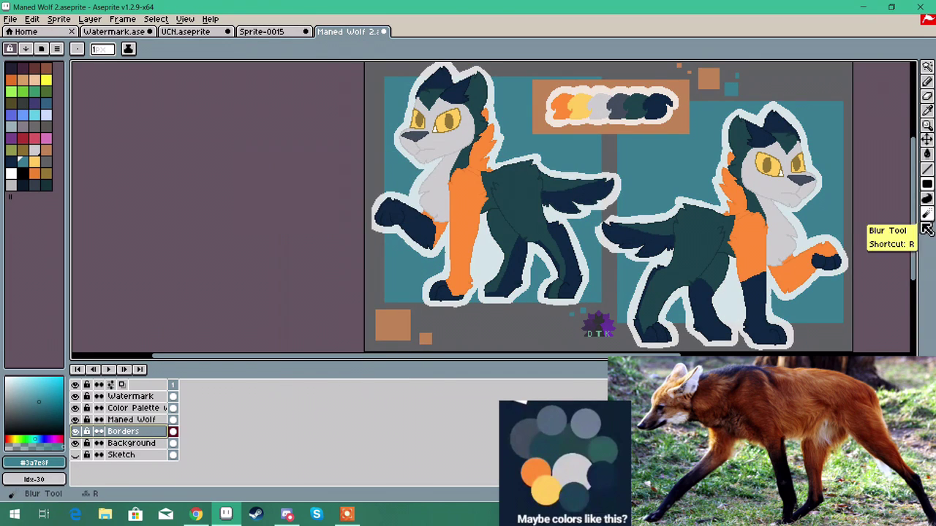
scroll(920, 234, "up", 1)
scroll(920, 234, "right", 2)
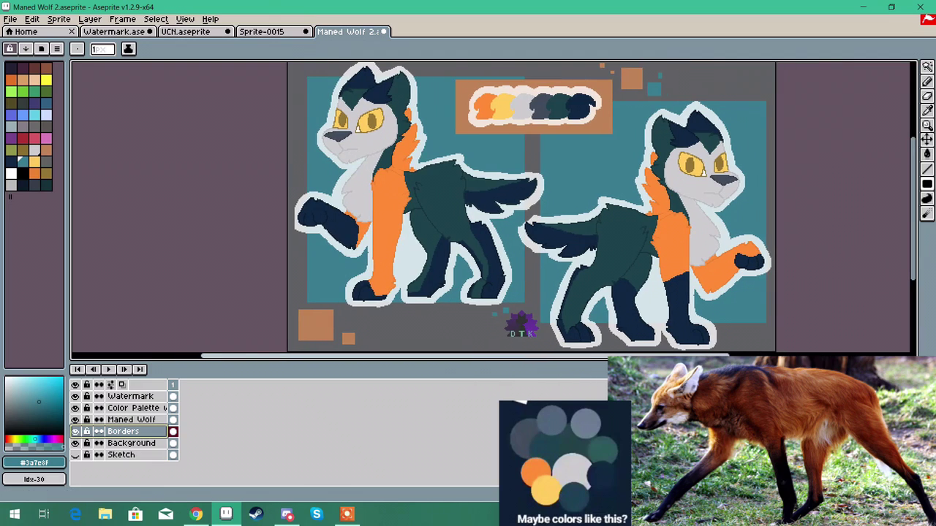